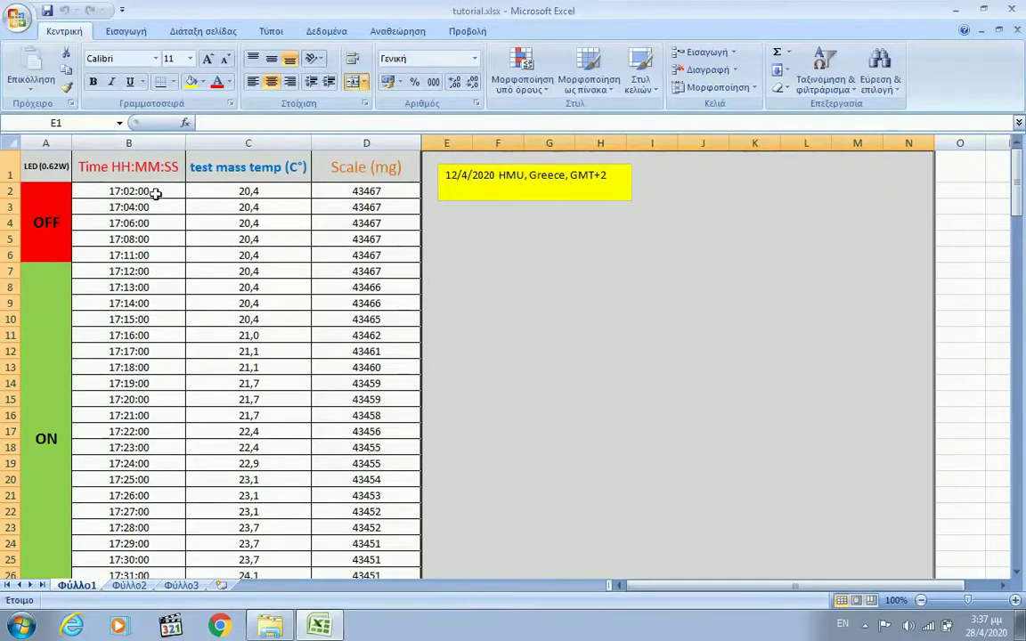
# - Select the time, temperature and scale data in B1:D47, starting from the Time header
pyautogui.scroll(-5, 140, 313)
pyautogui.scroll(-4, 140, 321)
pyautogui.scroll(-4, 139, 320)
pyautogui.scroll(9, 136, 322)
pyautogui.scroll(3, 135, 323)
pyautogui.scroll(-4, 252, 211)
pyautogui.scroll(-2, 252, 223)
pyautogui.scroll(-4, 249, 232)
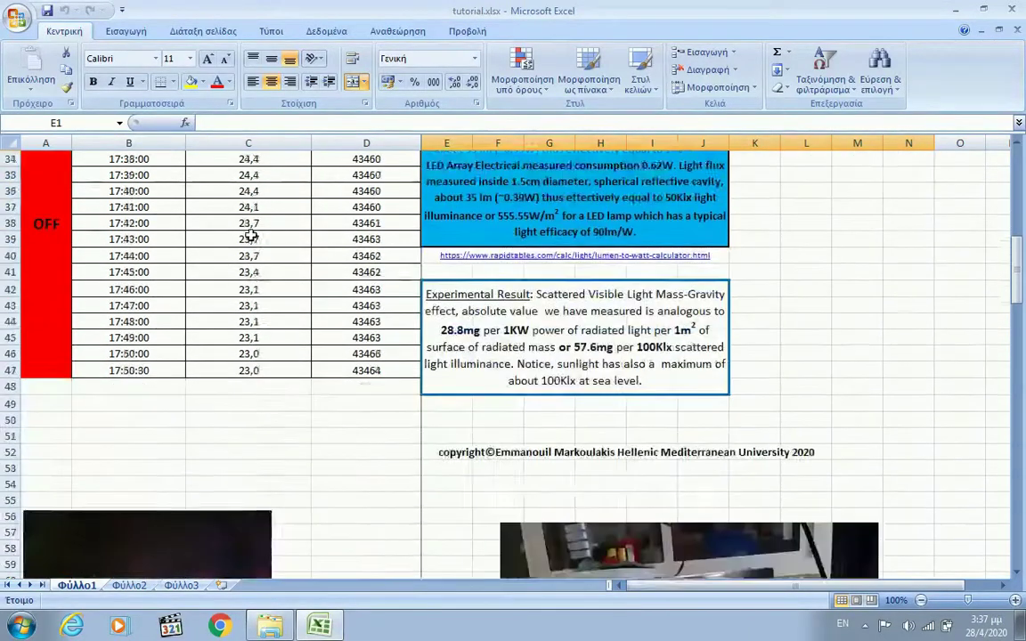
pyautogui.scroll(-5, 248, 240)
pyautogui.scroll(-3, 248, 241)
pyautogui.scroll(-3, 248, 242)
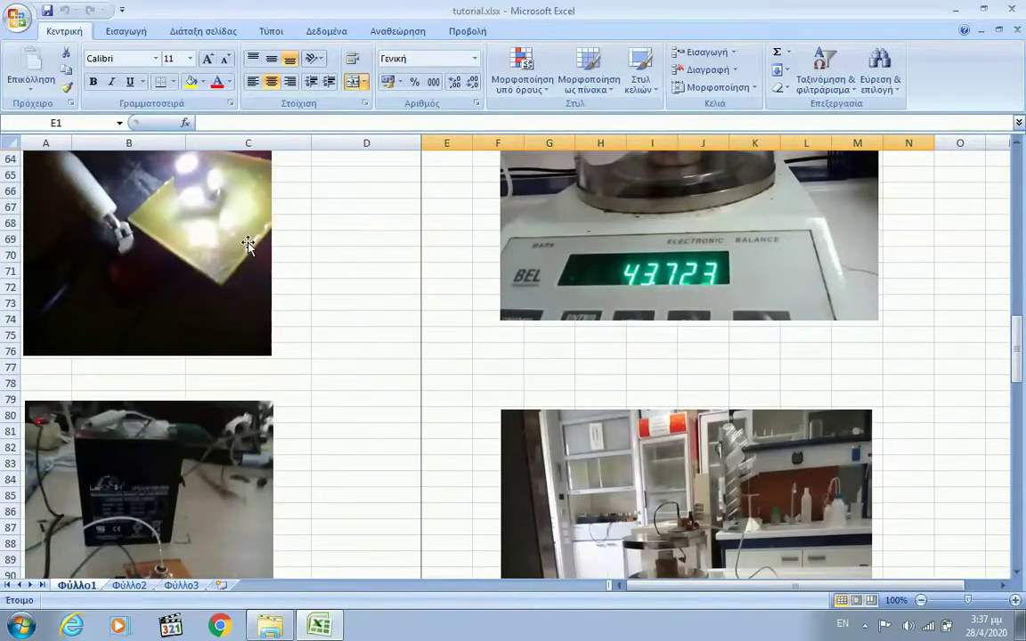
pyautogui.scroll(-1, 248, 245)
pyautogui.scroll(3, 248, 246)
pyautogui.scroll(1, 248, 248)
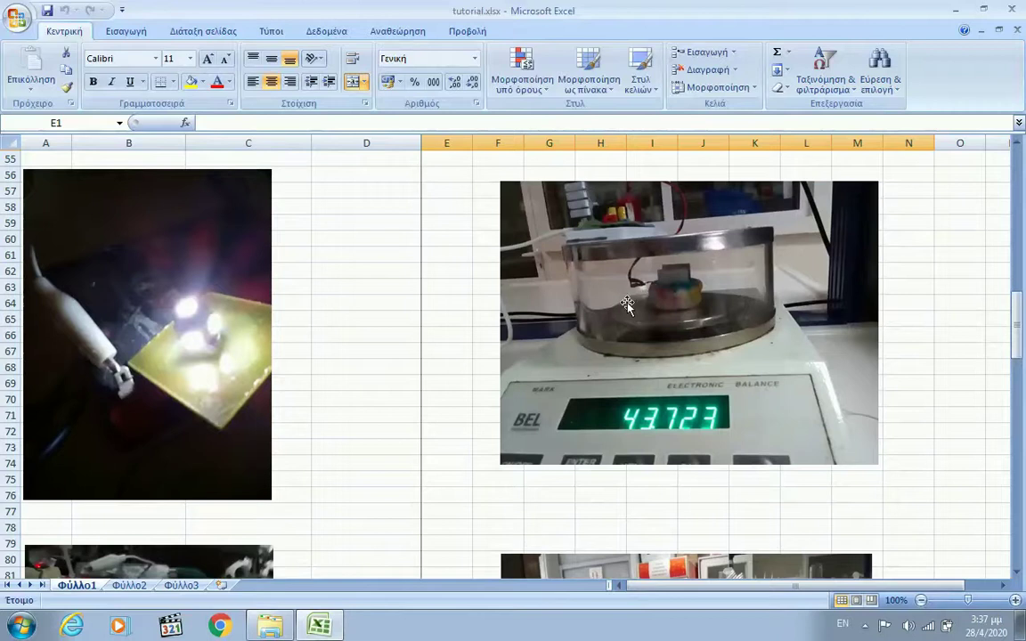
pyautogui.scroll(-3, 488, 333)
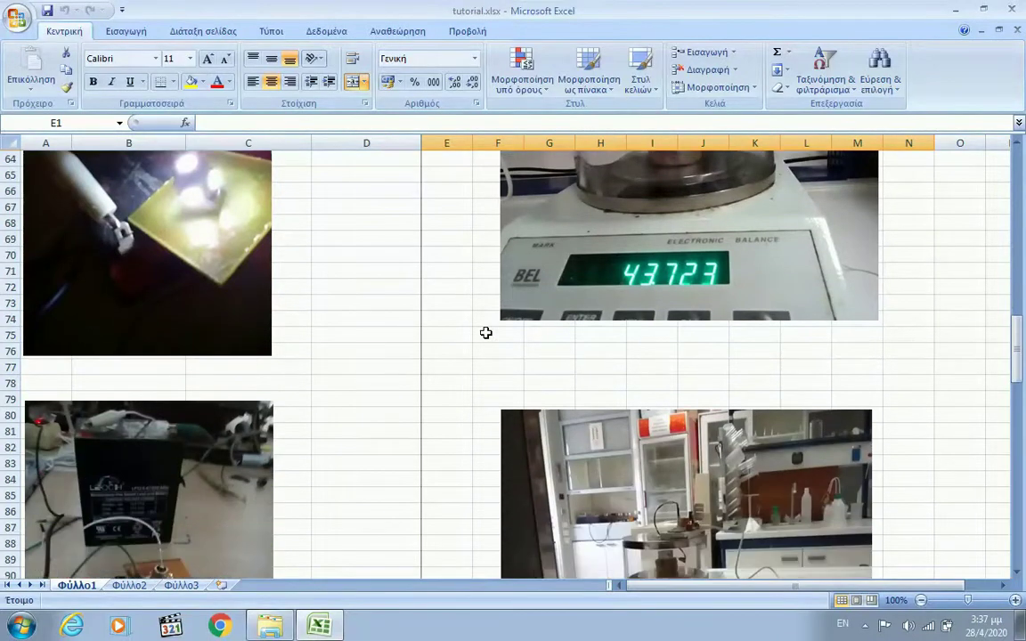
pyautogui.scroll(8, 485, 332)
pyautogui.scroll(5, 485, 333)
pyautogui.scroll(8, 485, 332)
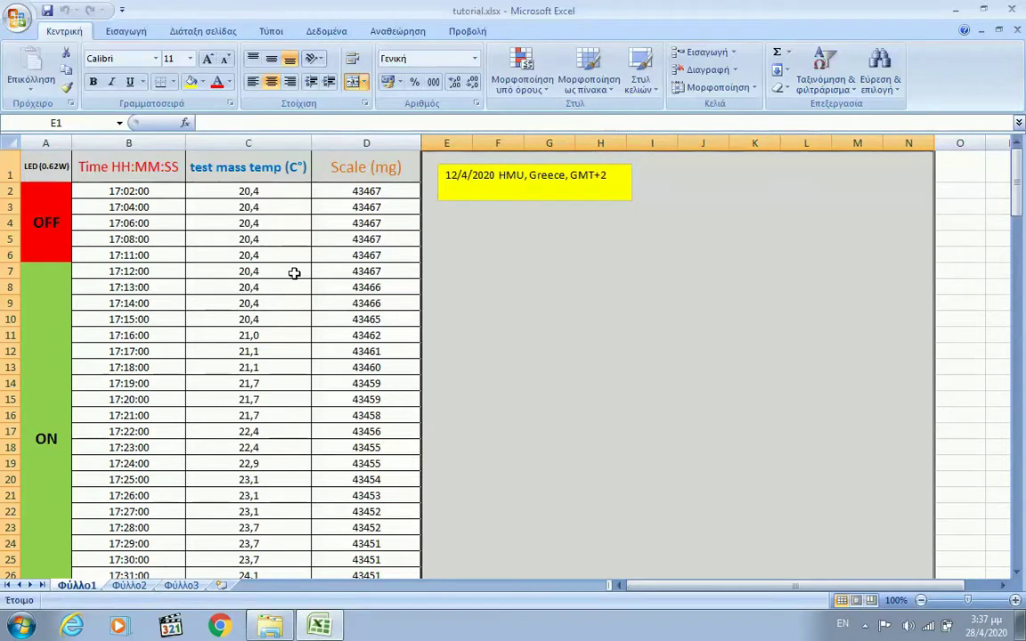
pyautogui.scroll(-2, 390, 270)
pyautogui.scroll(-4, 376, 290)
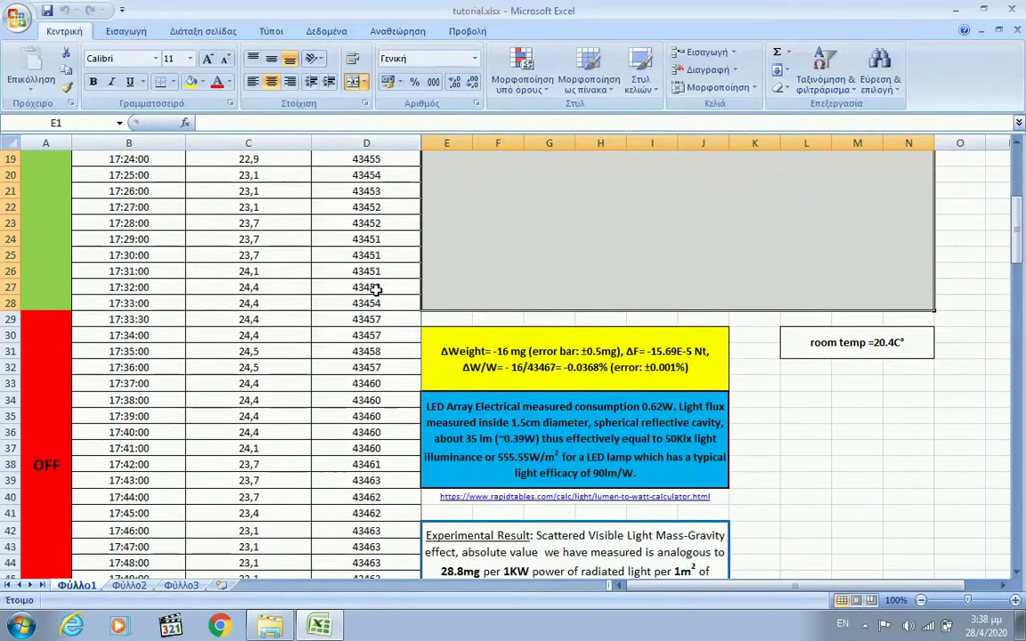
pyautogui.scroll(-4, 376, 289)
pyautogui.scroll(-5, 376, 290)
pyautogui.scroll(-2, 376, 290)
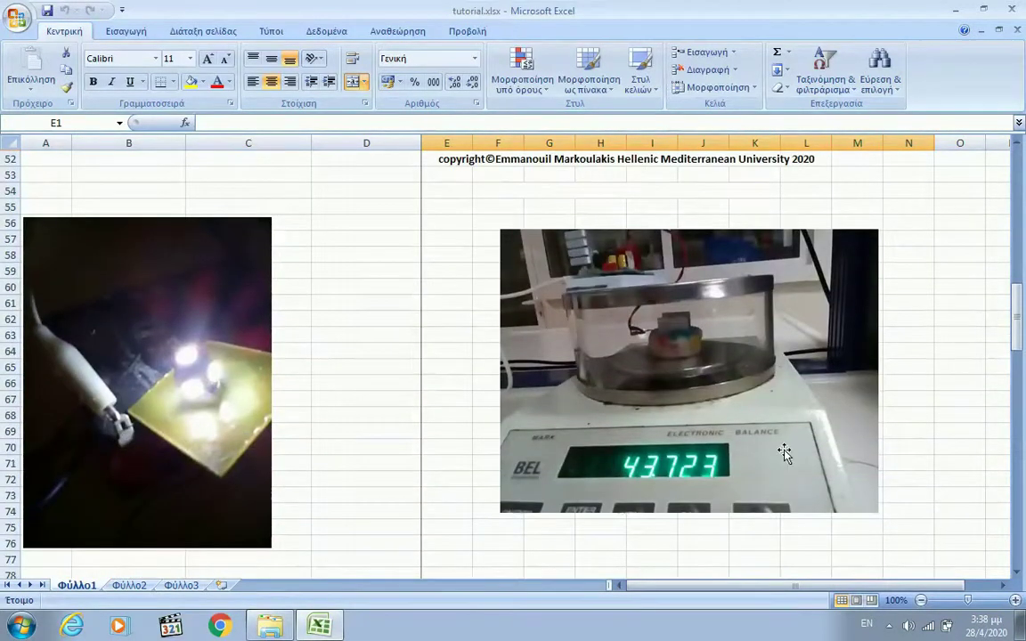
pyautogui.scroll(-2, 730, 403)
pyautogui.scroll(-3, 729, 404)
pyautogui.scroll(-3, 724, 405)
pyautogui.scroll(5, 725, 405)
pyautogui.scroll(6, 723, 405)
pyautogui.scroll(6, 724, 406)
pyautogui.scroll(6, 723, 406)
pyautogui.scroll(2, 723, 406)
pyautogui.scroll(-3, 723, 406)
pyautogui.scroll(-1, 722, 406)
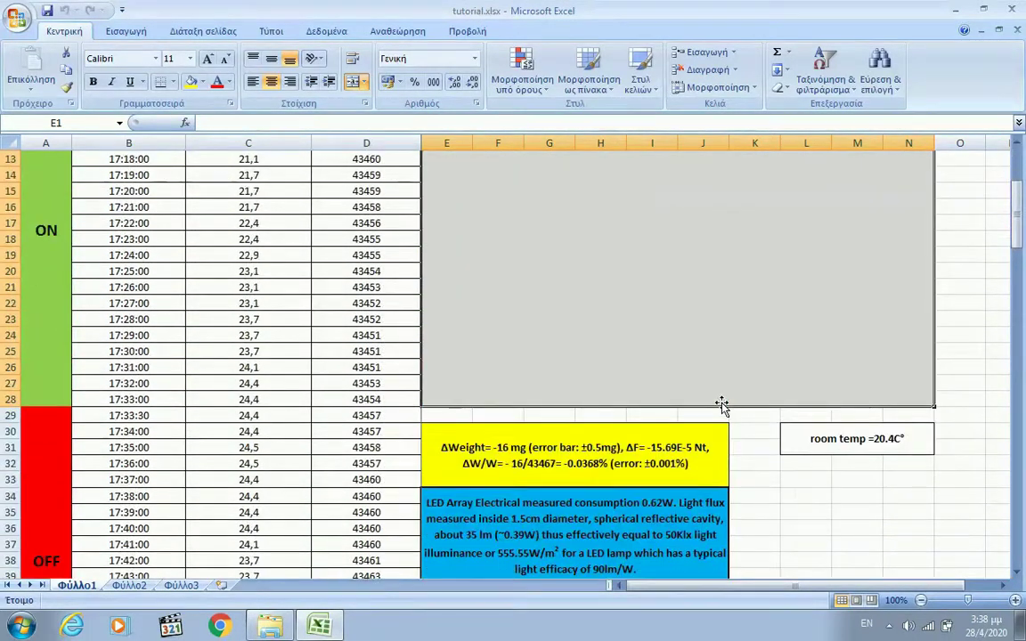
pyautogui.scroll(3, 722, 406)
pyautogui.scroll(1, 722, 406)
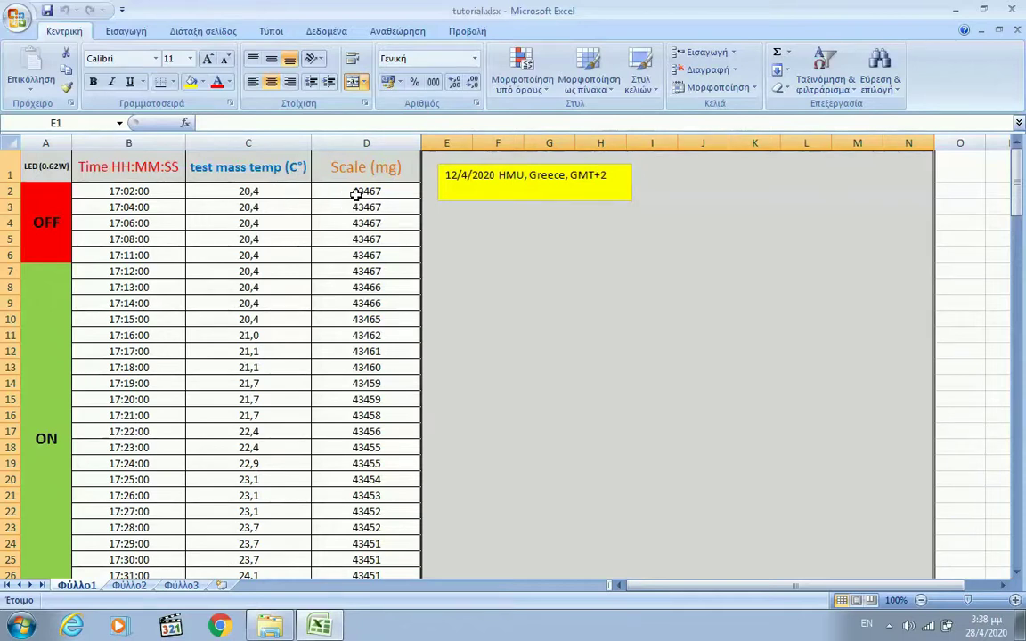
pyautogui.scroll(-3, 365, 201)
pyautogui.scroll(-6, 373, 207)
pyautogui.scroll(2, 373, 207)
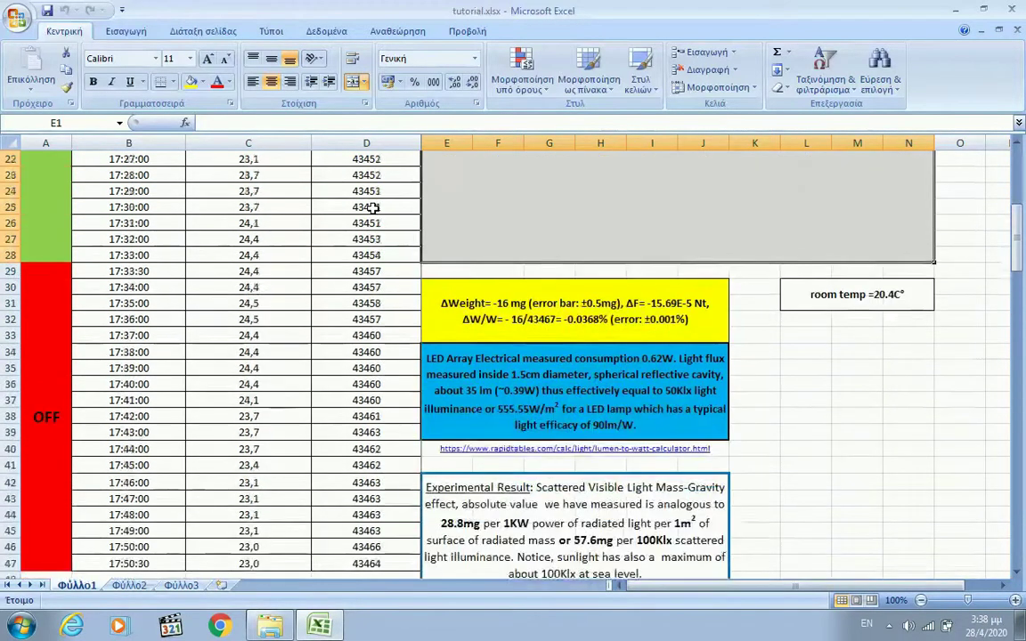
pyautogui.scroll(6, 373, 208)
pyautogui.scroll(2, 373, 208)
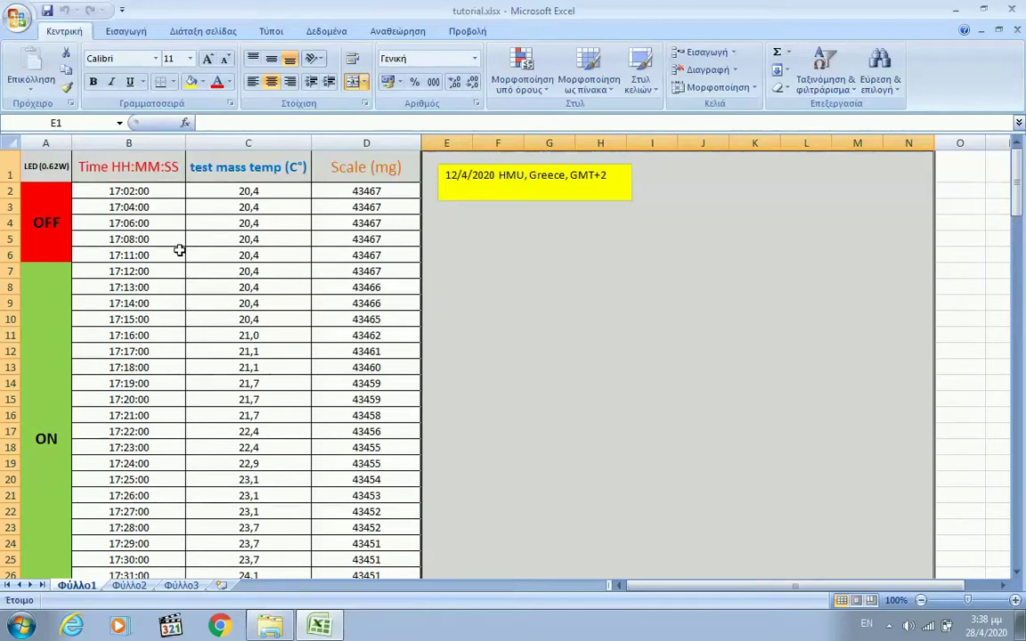
pyautogui.click(138, 171)
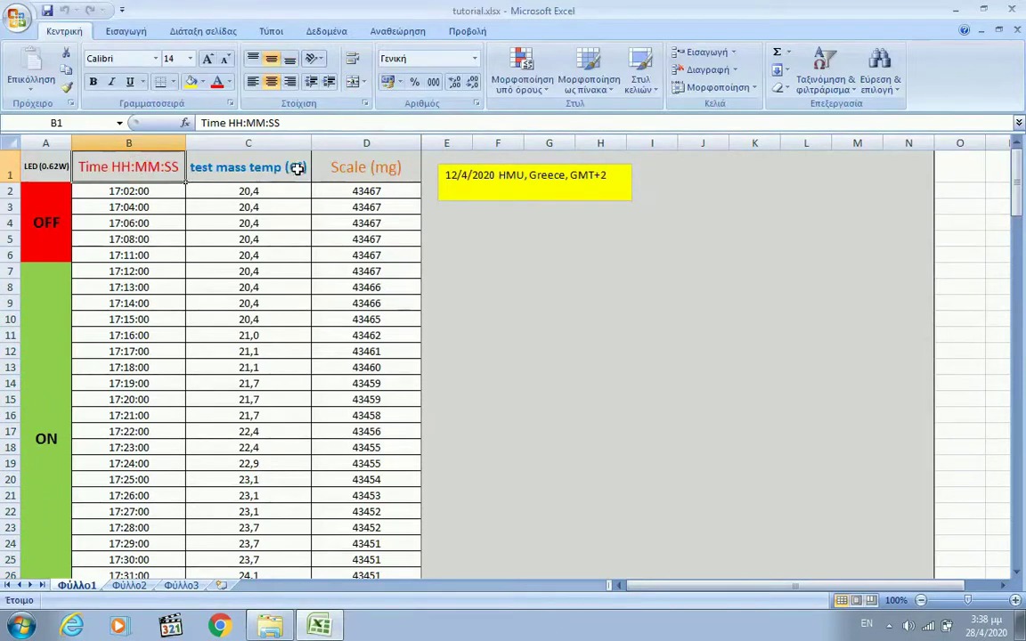
pyautogui.moveTo(131, 175)
pyautogui.mouseDown()
pyautogui.moveTo(327, 366)
pyautogui.moveTo(334, 601)
pyautogui.moveTo(355, 529)
pyautogui.mouseUp()
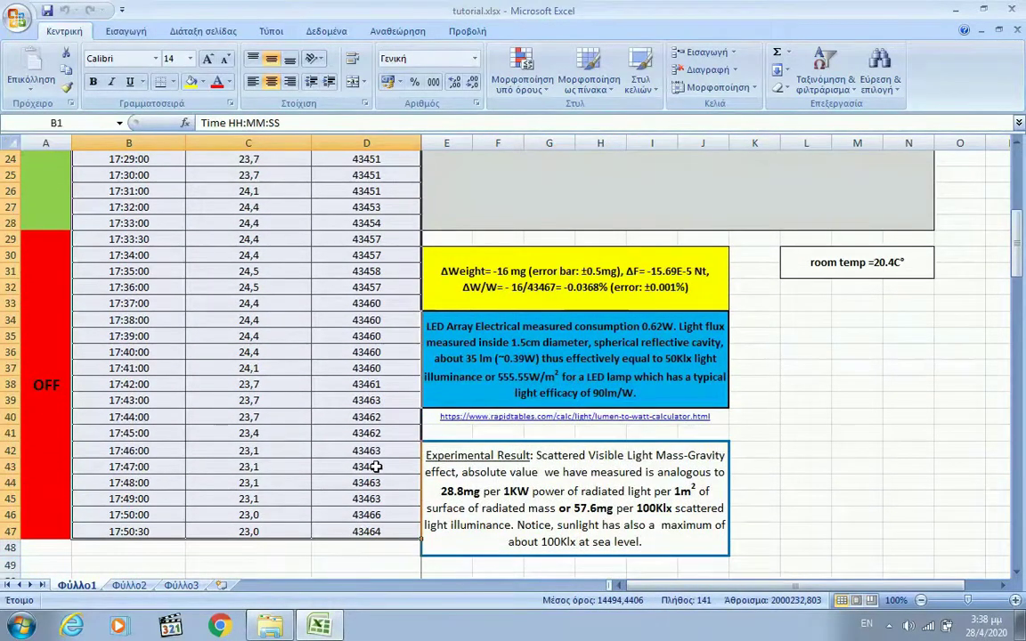
# - Bring up the Line chart type gallery from the Insert ribbon
pyautogui.scroll(8, 361, 481)
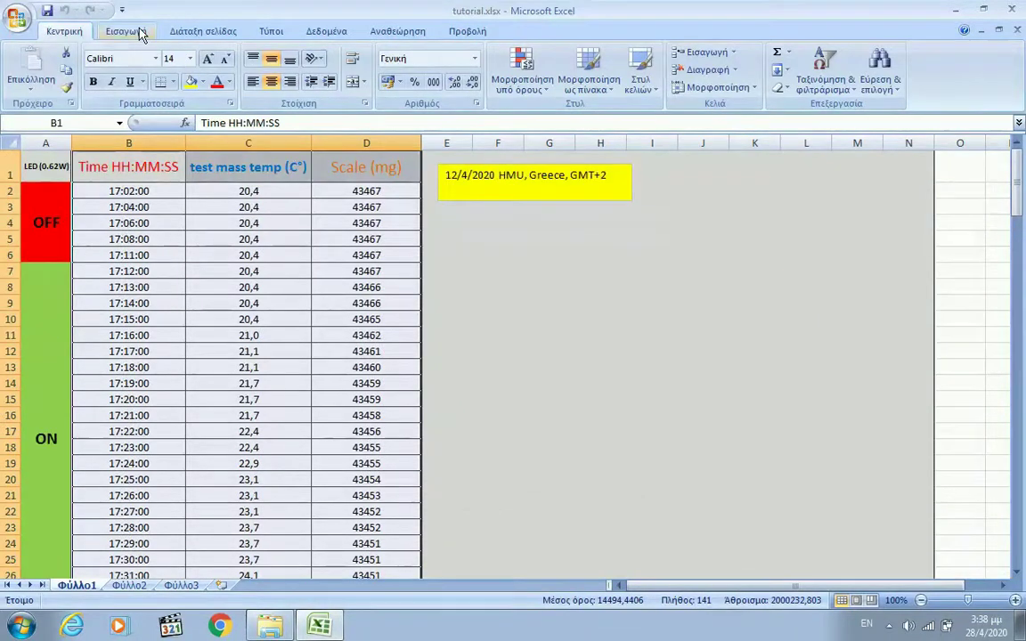
pyautogui.click(140, 34)
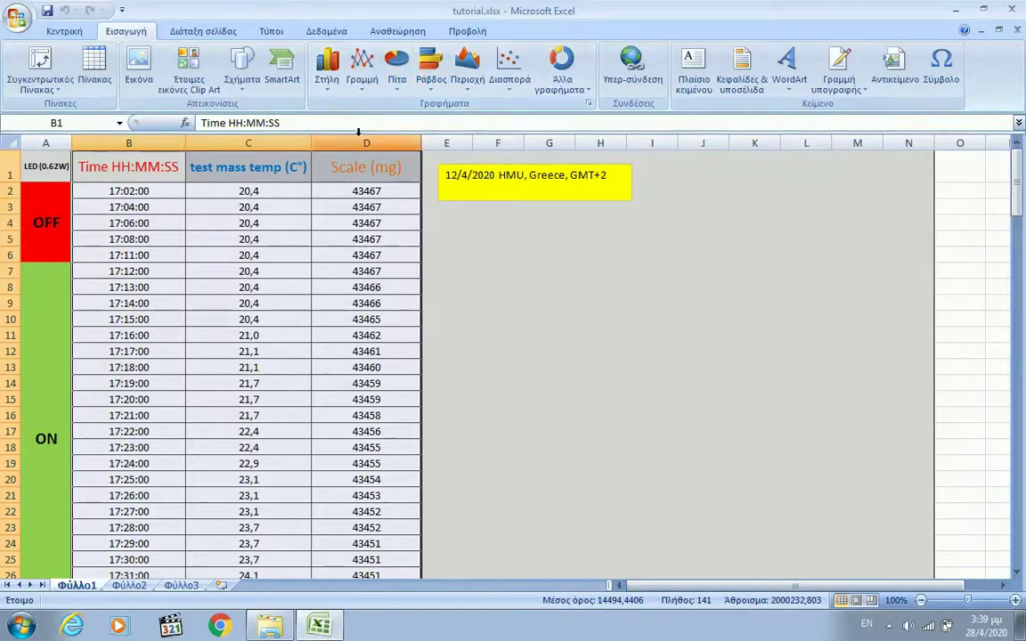
pyautogui.click(368, 86)
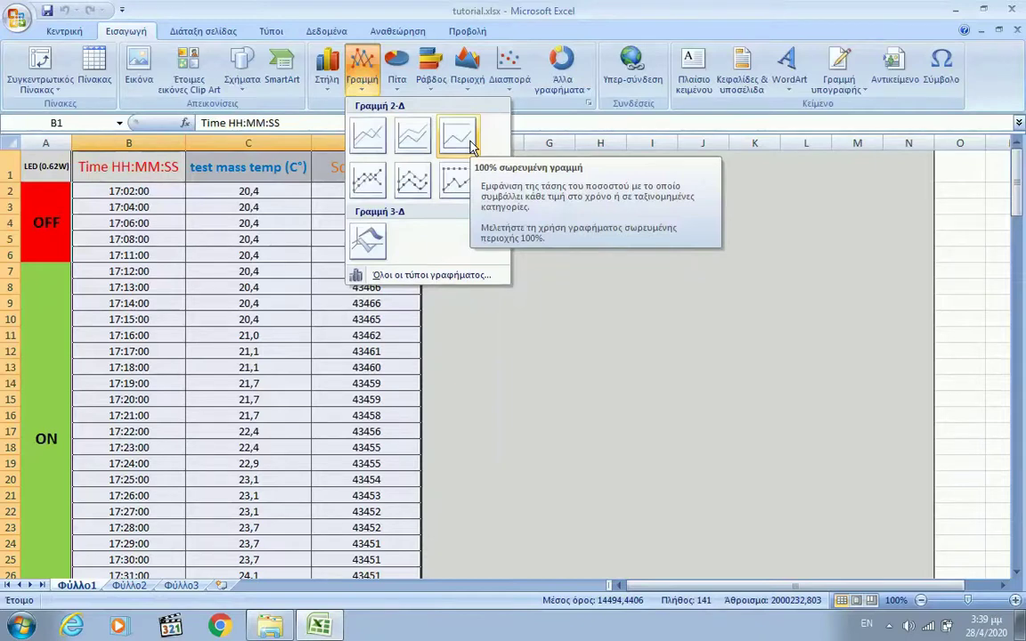
# - Insert the first 2-D Line chart, plotting test mass temp (C°) and Scale (mg) against time
pyautogui.click(373, 146)
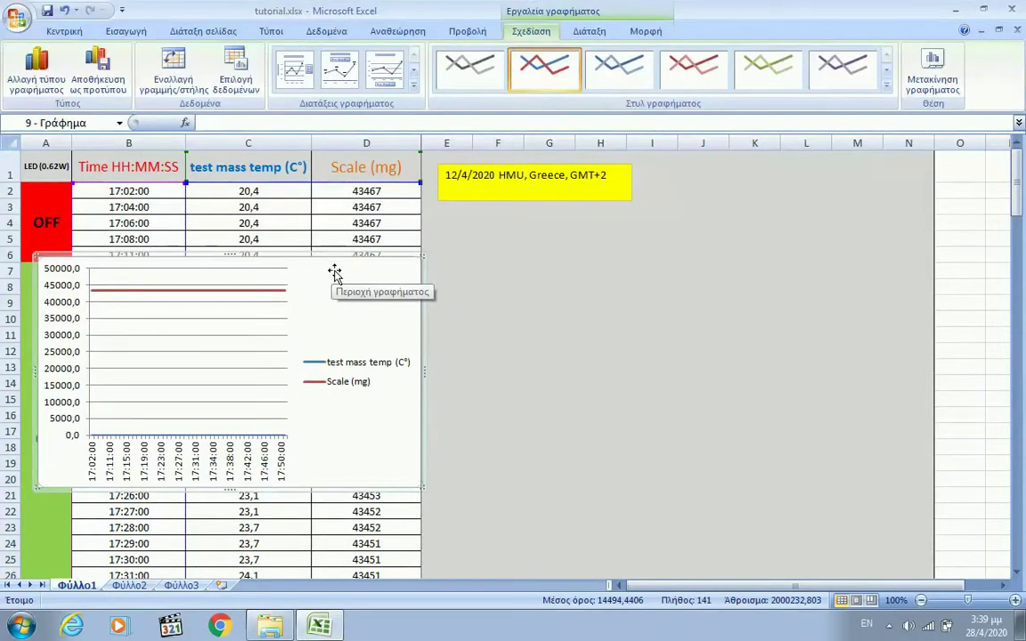
# - Place the line chart beside the table below the date note and enlarge it to fill the grey area
pyautogui.moveTo(332, 276)
pyautogui.mouseDown()
pyautogui.moveTo(608, 282)
pyautogui.moveTo(748, 230)
pyautogui.mouseUp()
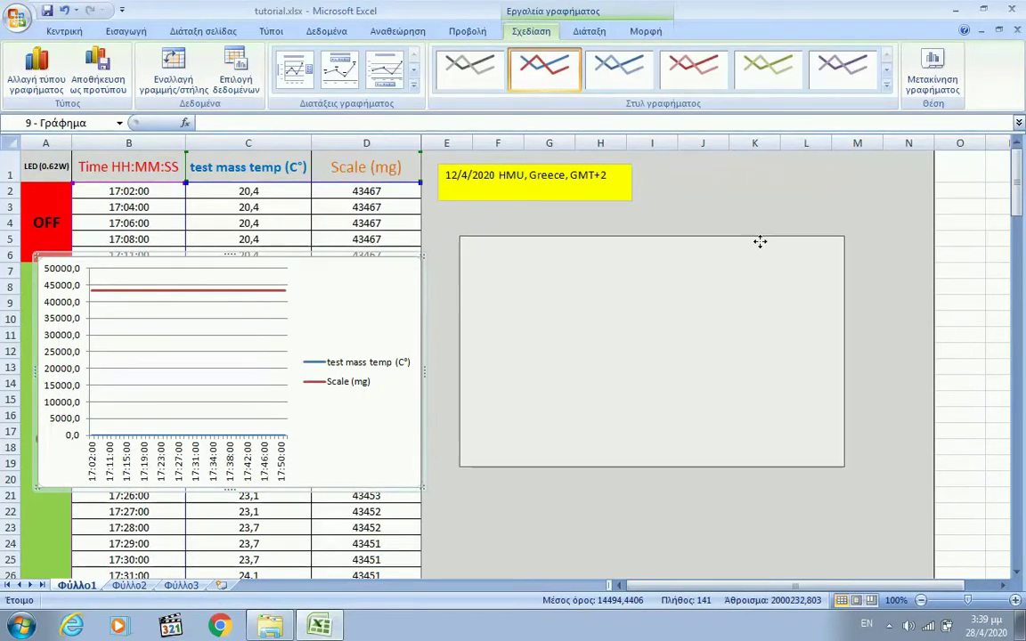
pyautogui.moveTo(747, 230); pyautogui.dragTo(741, 229)
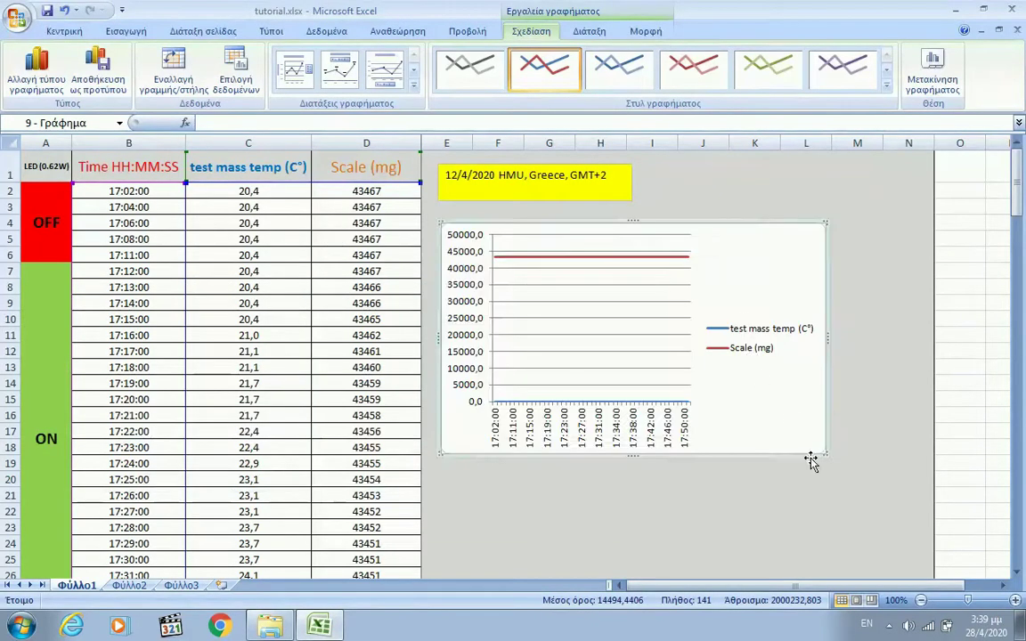
pyautogui.moveTo(828, 452); pyautogui.dragTo(908, 555)
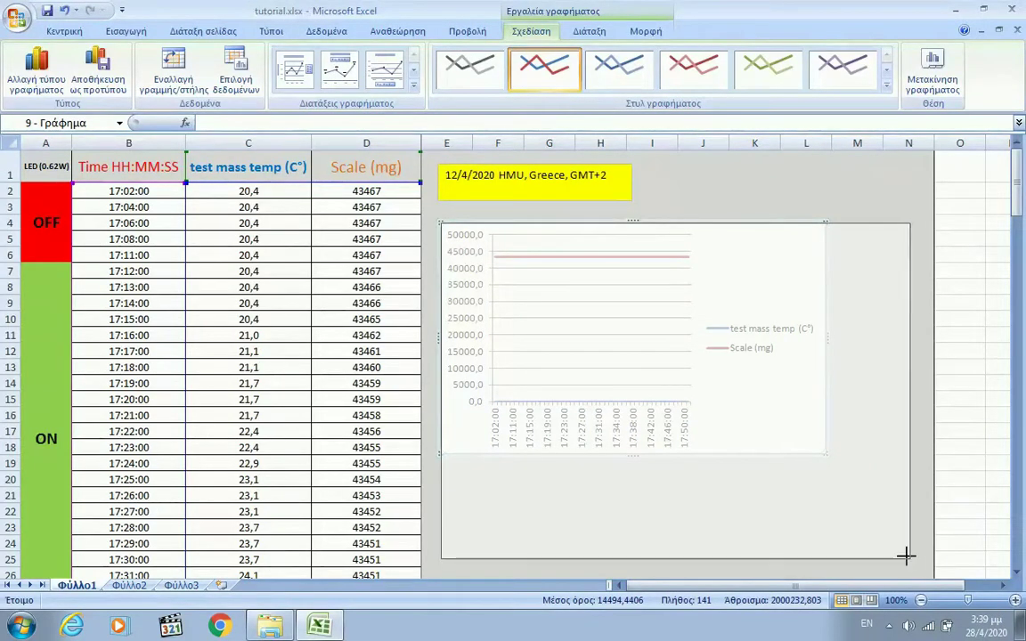
pyautogui.moveTo(908, 555); pyautogui.dragTo(908, 555)
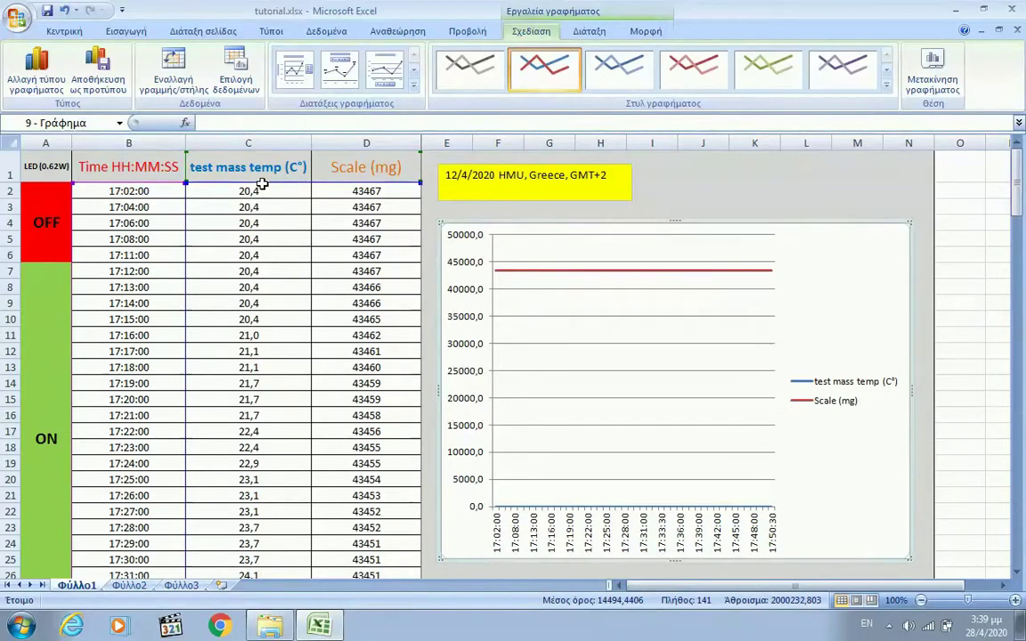
pyautogui.click(270, 145)
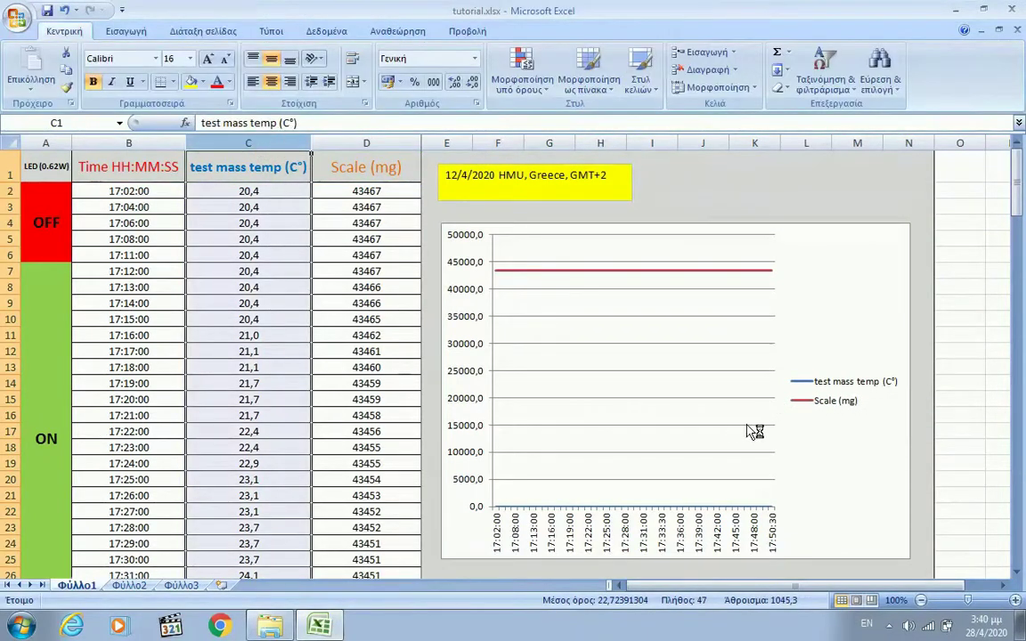
pyautogui.click(799, 407)
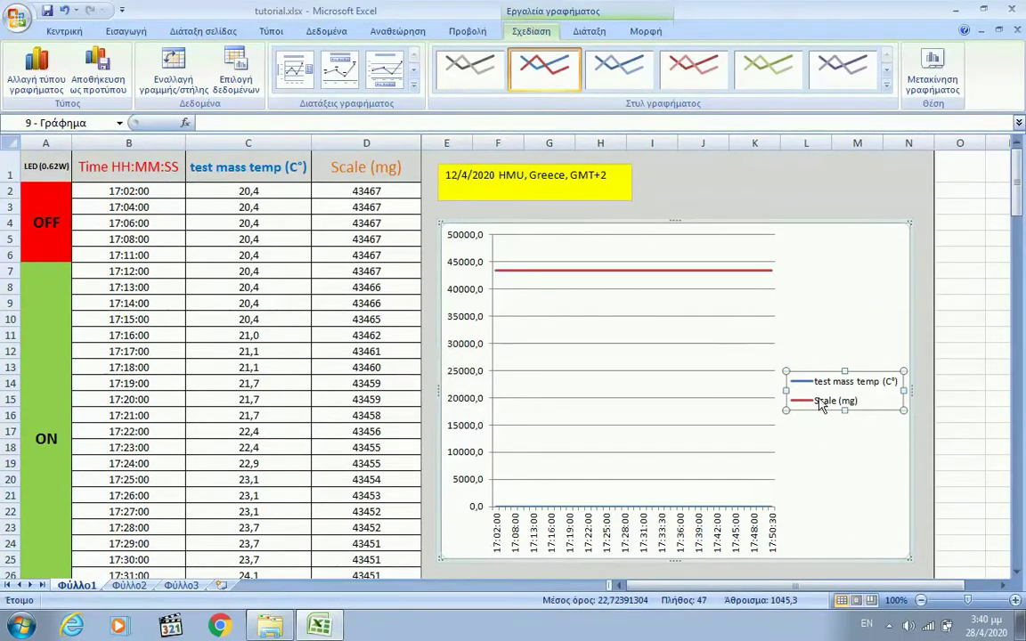
pyautogui.click(377, 169)
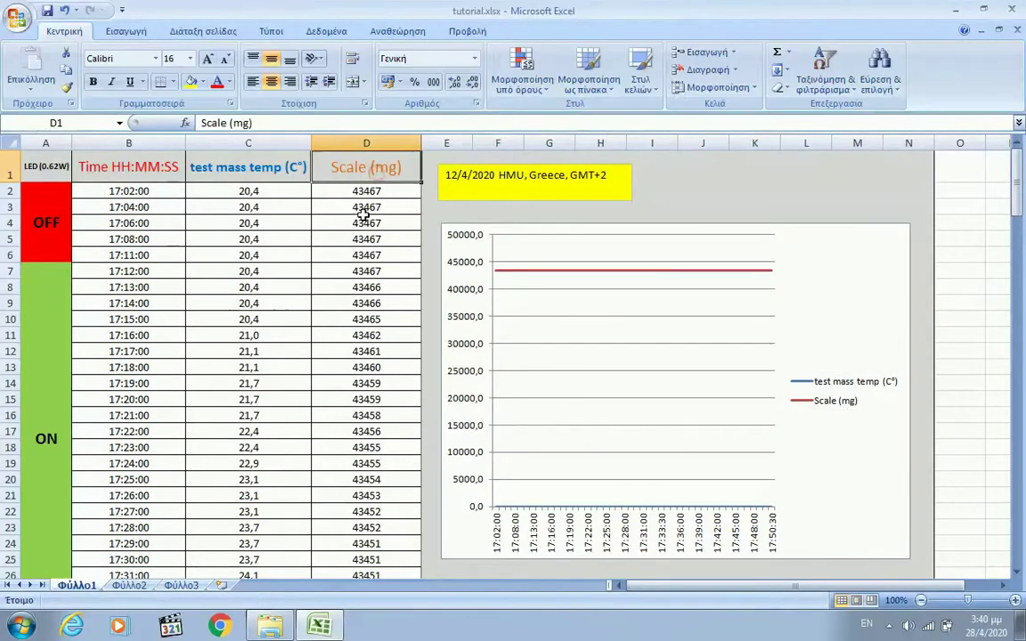
pyautogui.click(366, 142)
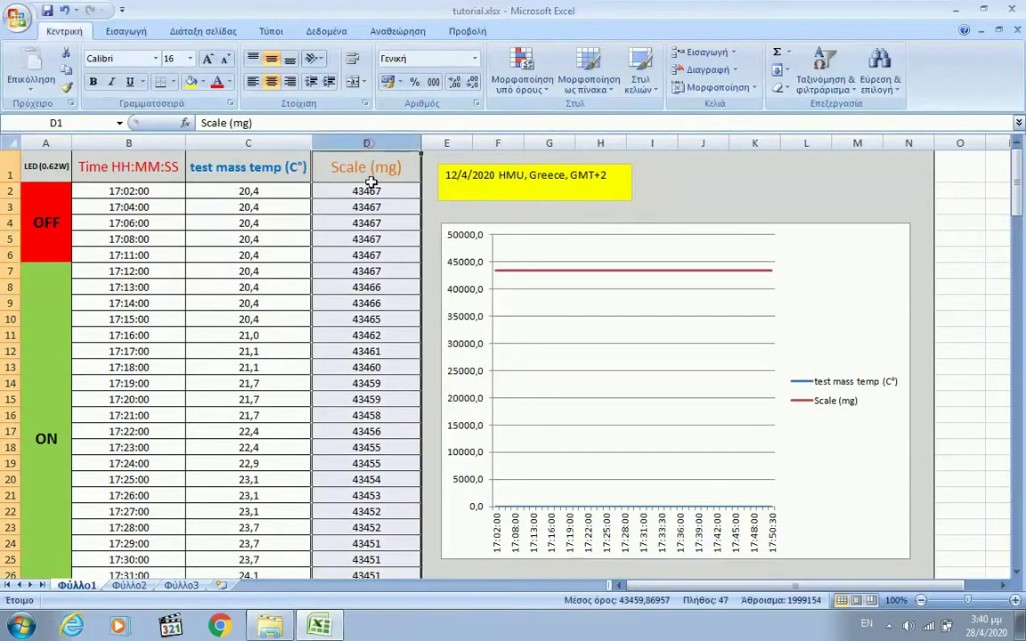
pyautogui.scroll(-4, 381, 383)
pyautogui.scroll(-3, 394, 412)
pyautogui.scroll(-9, 393, 413)
pyautogui.scroll(2, 396, 419)
pyautogui.scroll(2, 395, 419)
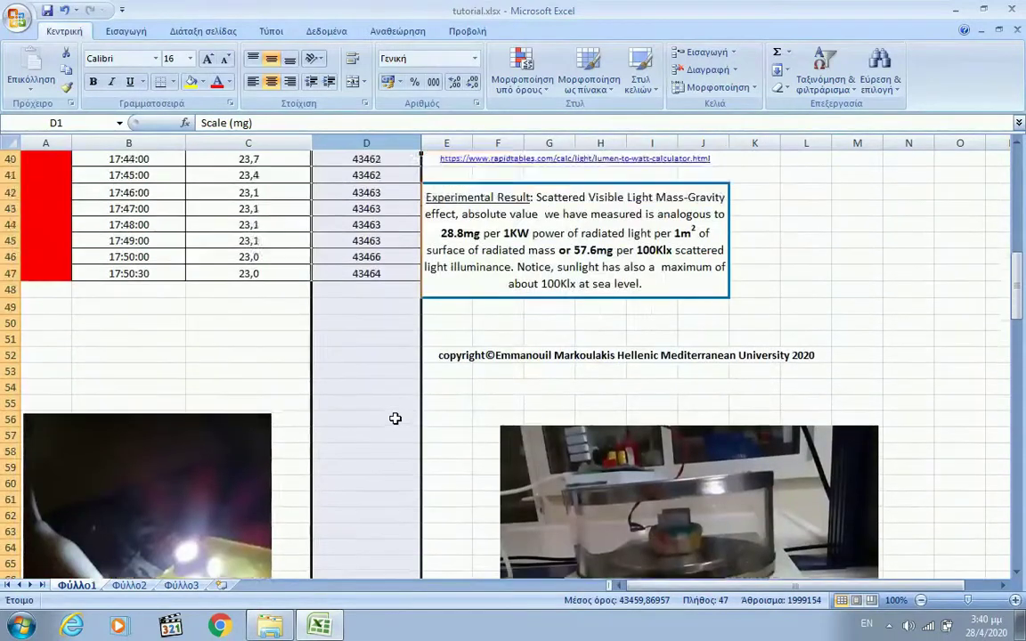
pyautogui.scroll(10, 396, 418)
pyautogui.scroll(2, 395, 419)
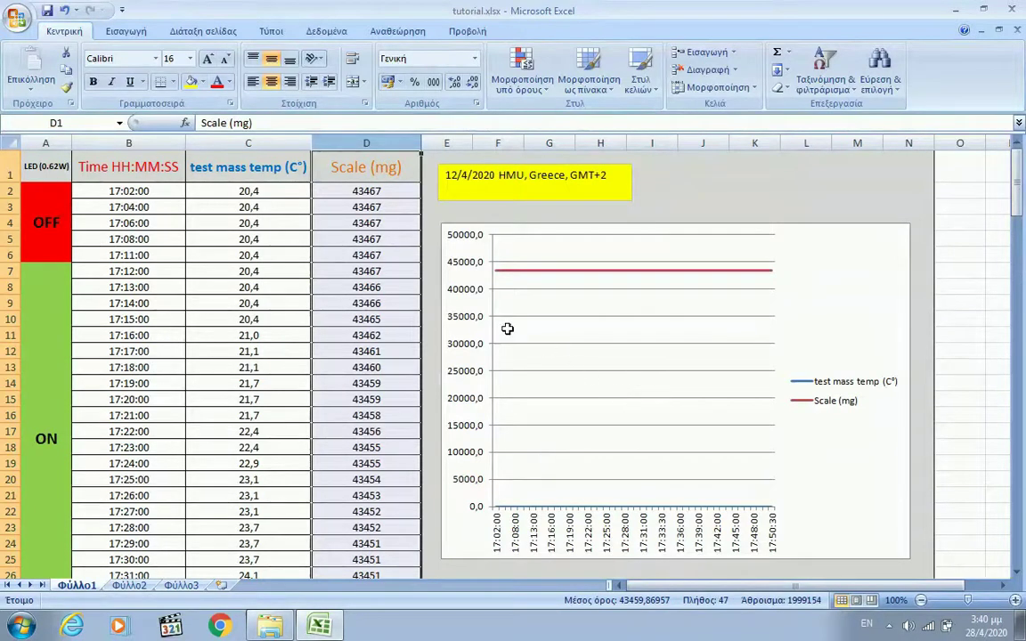
pyautogui.click(361, 239)
pyautogui.click(370, 223)
pyautogui.click(251, 239)
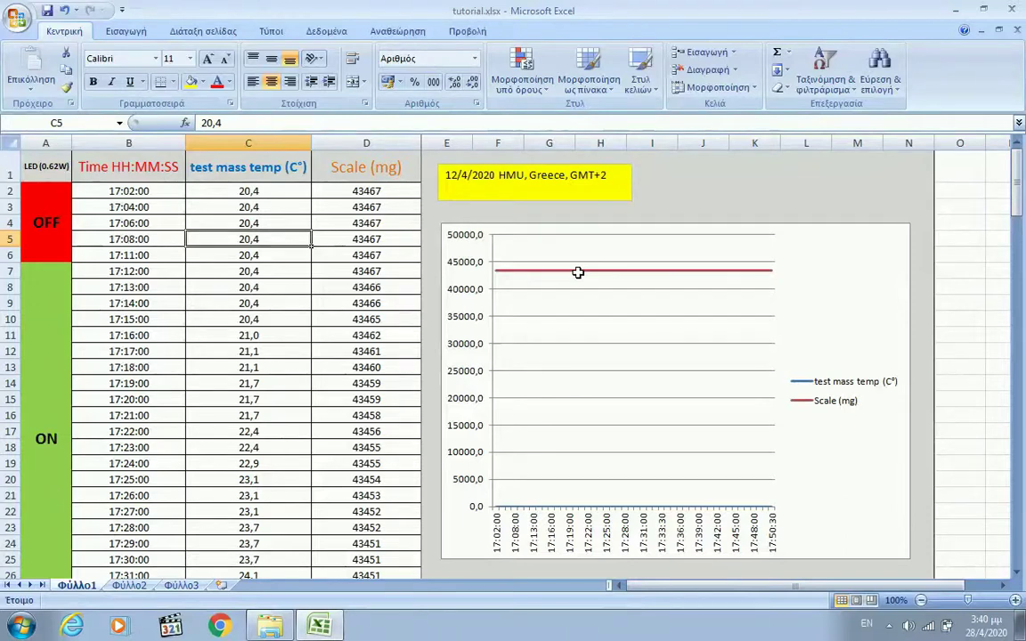
# - Put the Scale (mg) series on a secondary axis, ranging 43440–43470 beside the temperature line
pyautogui.click(579, 271)
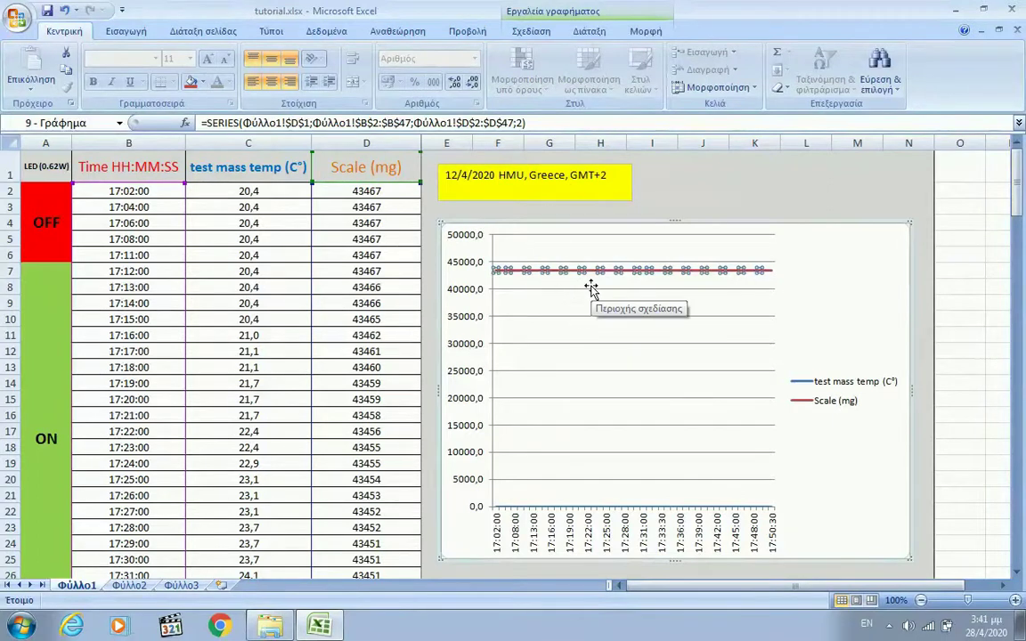
pyautogui.click(648, 32)
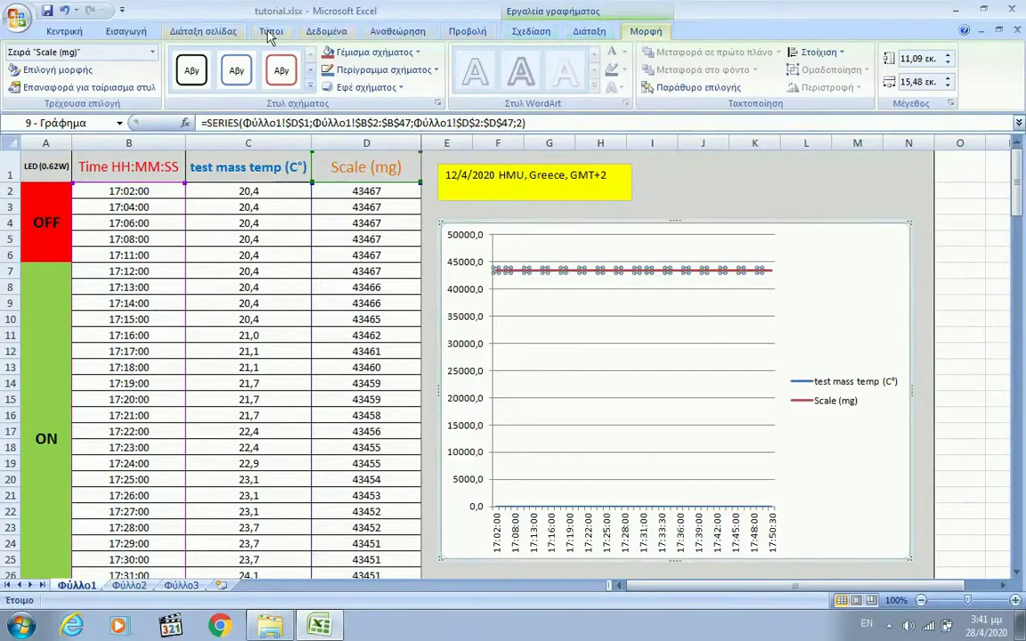
pyautogui.click(76, 73)
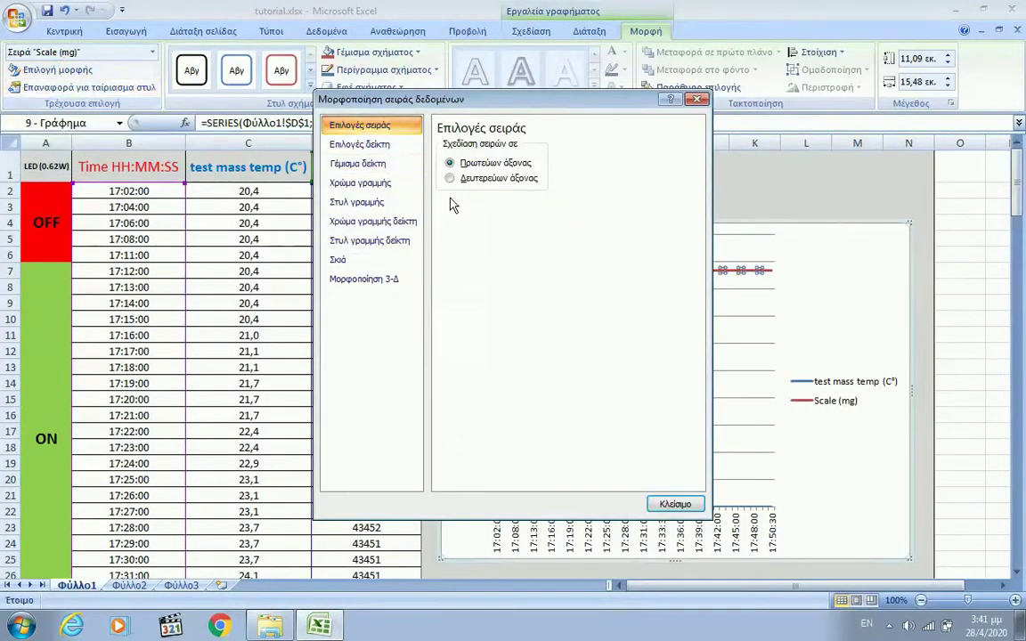
pyautogui.click(451, 179)
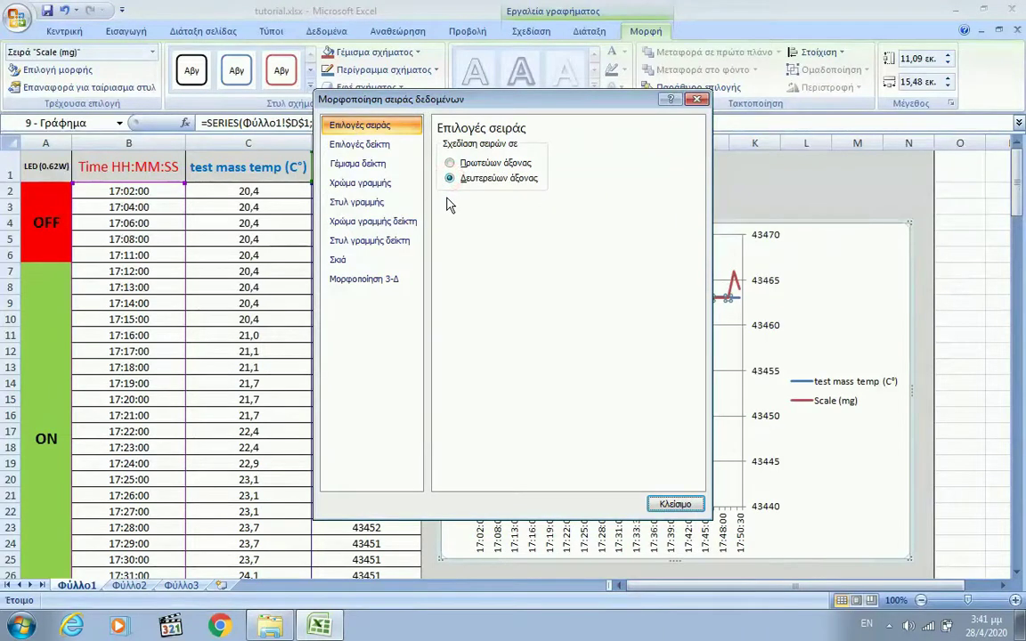
pyautogui.click(660, 504)
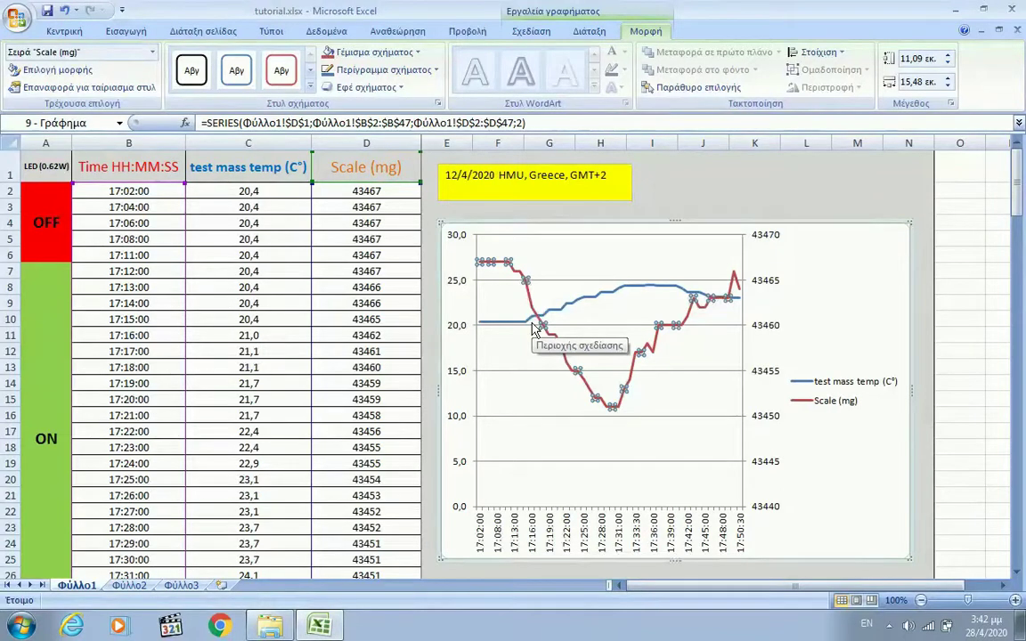
pyautogui.scroll(-5, 550, 396)
pyautogui.scroll(-4, 564, 419)
pyautogui.scroll(-4, 565, 420)
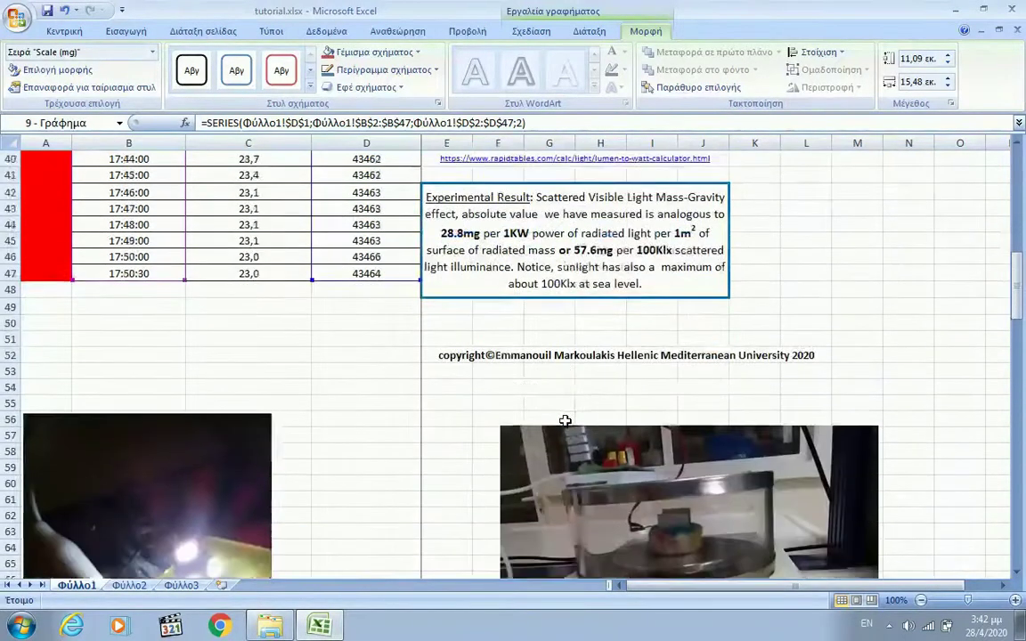
pyautogui.scroll(-3, 565, 421)
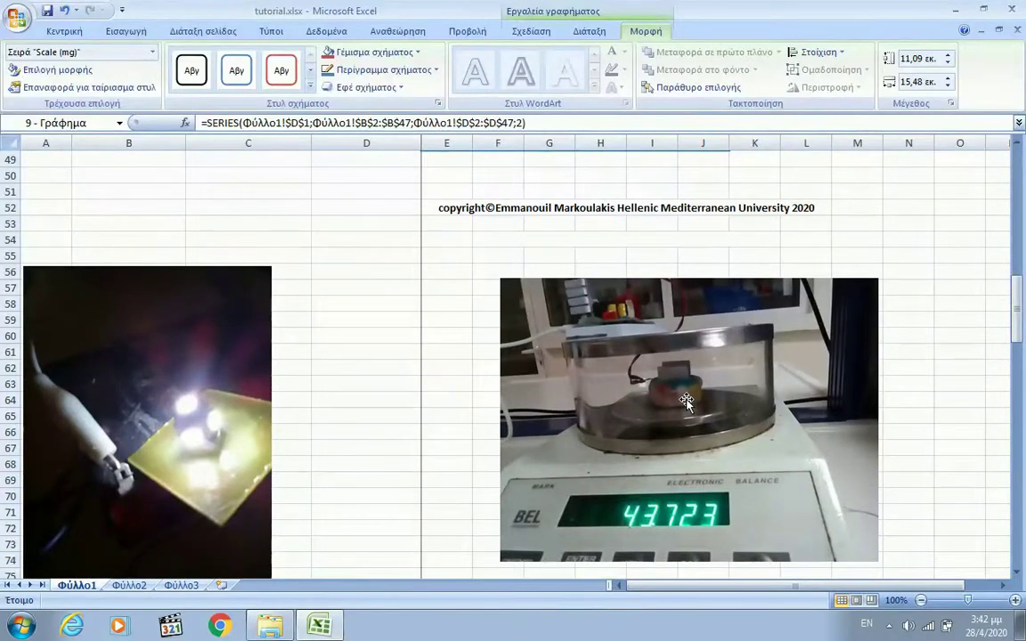
pyautogui.scroll(2, 686, 401)
pyautogui.scroll(4, 686, 403)
pyautogui.scroll(8, 688, 406)
pyautogui.scroll(2, 689, 407)
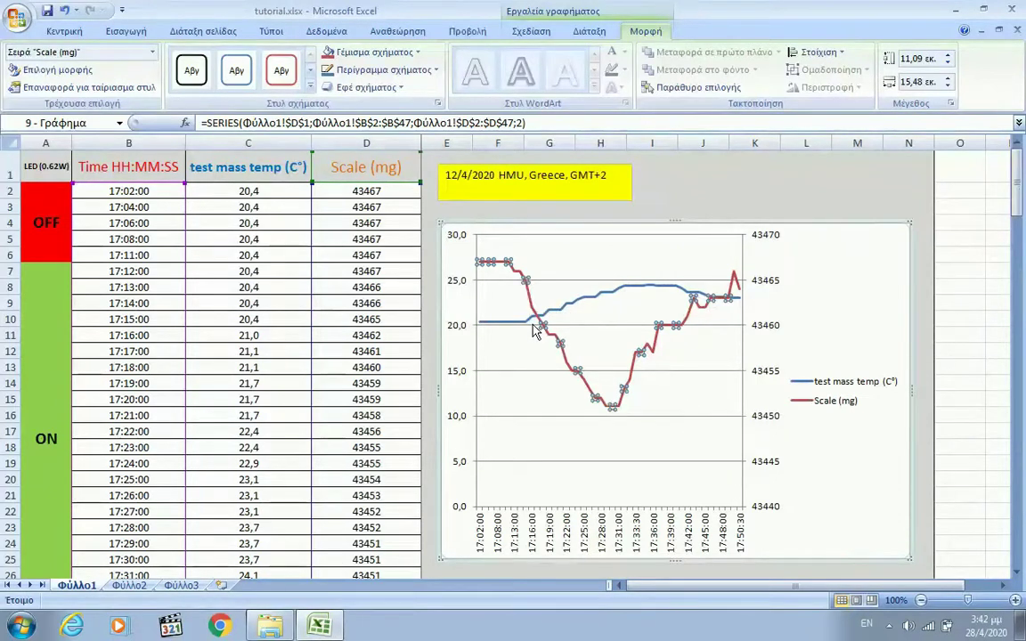
pyautogui.moveTo(568, 321)
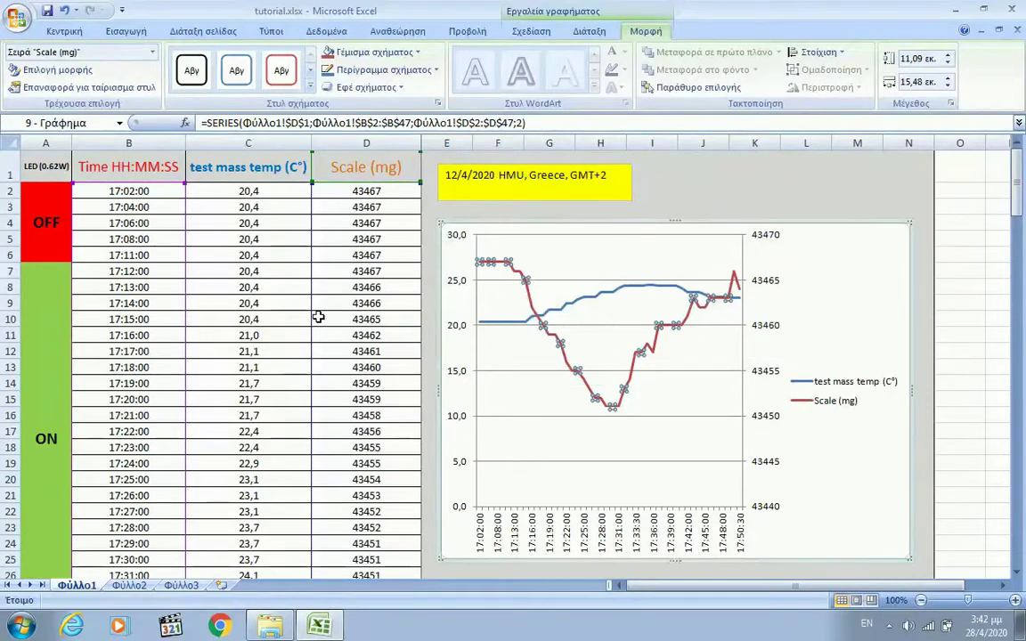
pyautogui.scroll(-1, 319, 317)
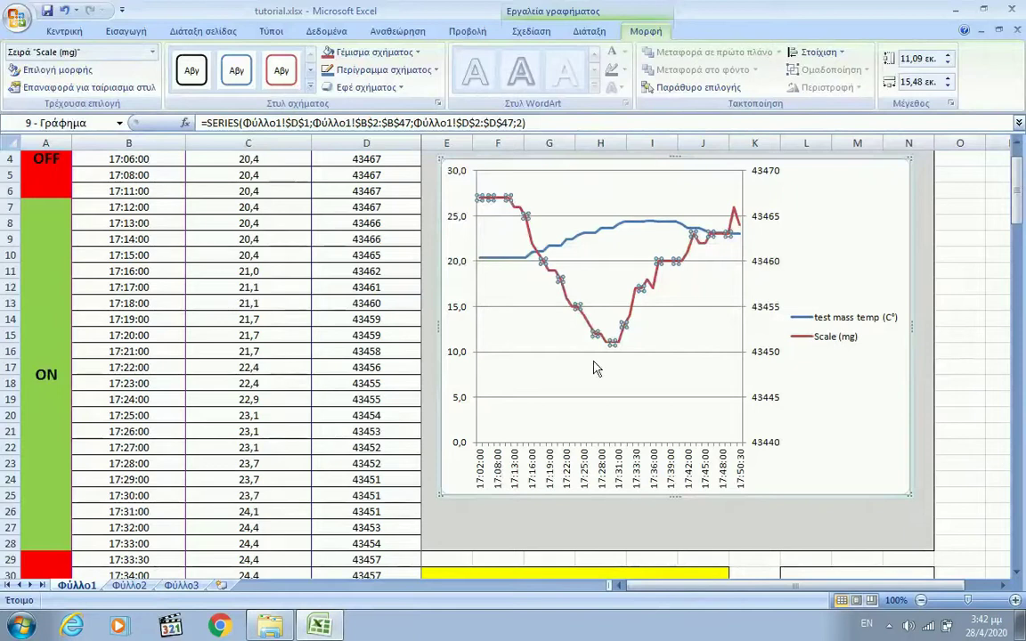
pyautogui.scroll(1, 579, 461)
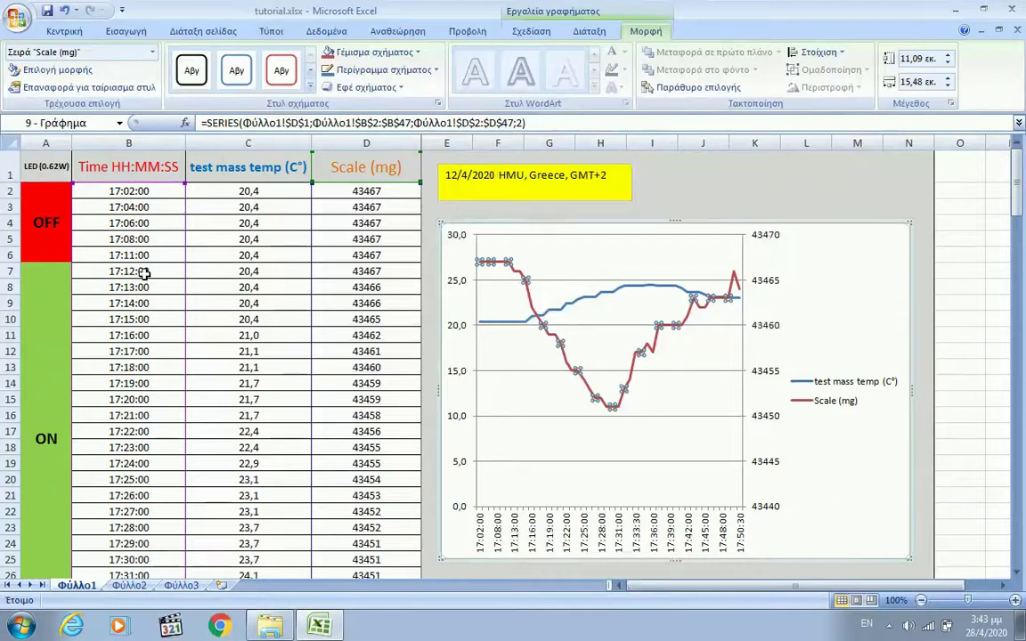
pyautogui.click(261, 207)
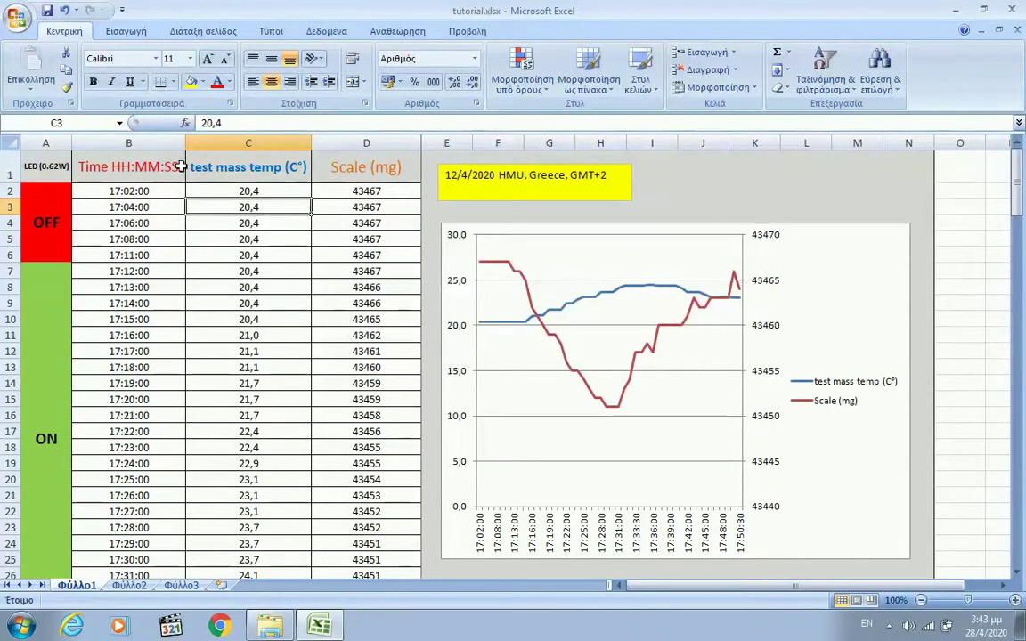
# - Check headers C1 and D1, then select the times in B2:B47 (17:02:00 to 17:50:30)
pyautogui.click(241, 164)
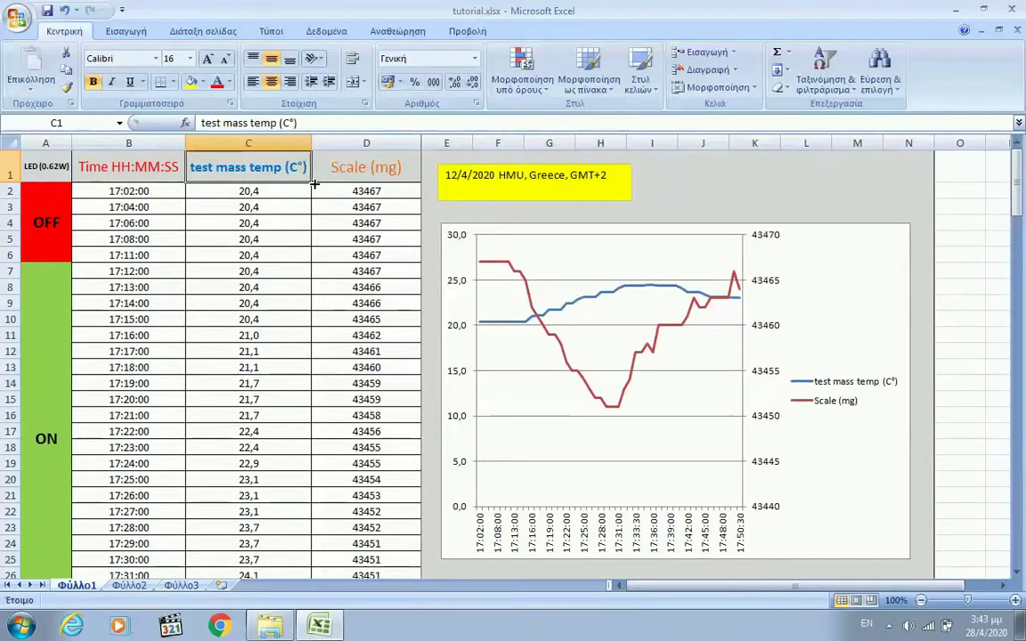
pyautogui.click(374, 169)
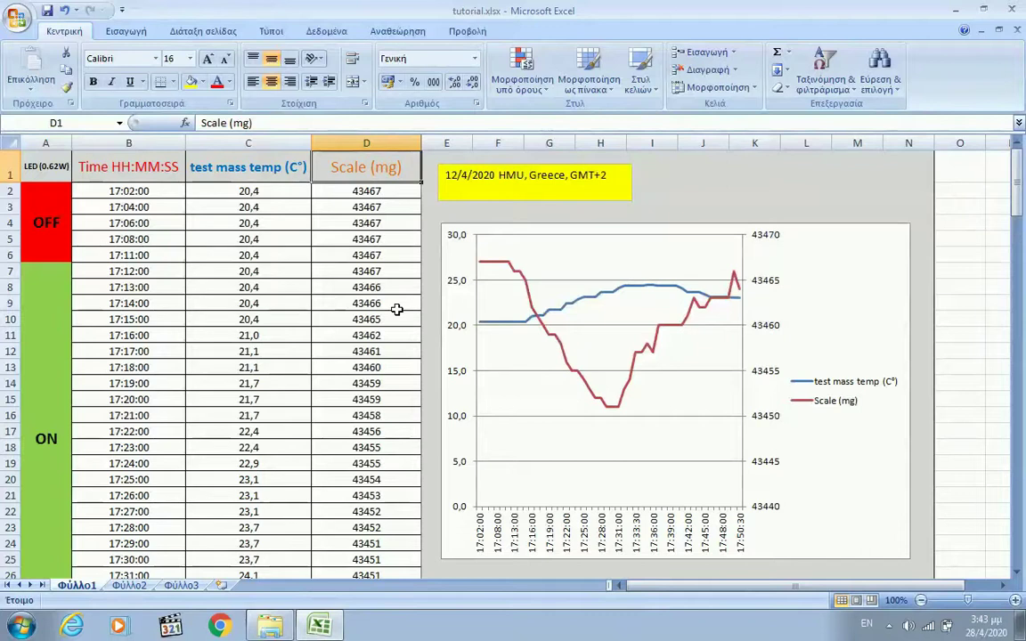
pyautogui.scroll(-2, 401, 351)
pyautogui.scroll(2, 403, 353)
pyautogui.click(144, 194)
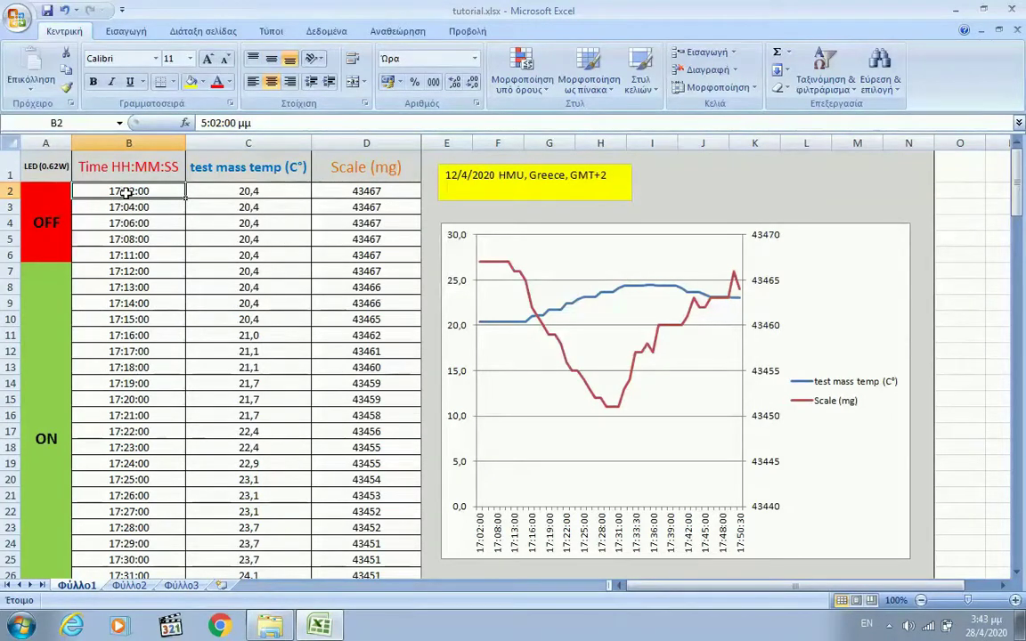
pyautogui.moveTo(127, 191)
pyautogui.mouseDown()
pyautogui.moveTo(154, 511)
pyautogui.moveTo(148, 579)
pyautogui.moveTo(163, 525)
pyautogui.mouseUp()
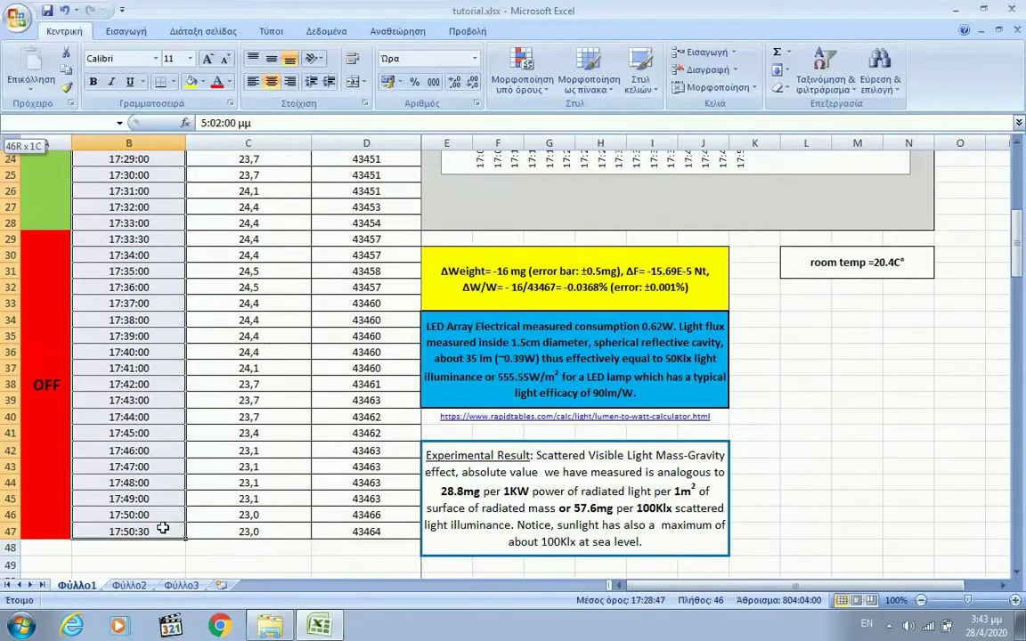
# - Format the selected times B2:B47 with the 24-hour 13:30:55 Time type via Format Cells
pyautogui.scroll(8, 160, 517)
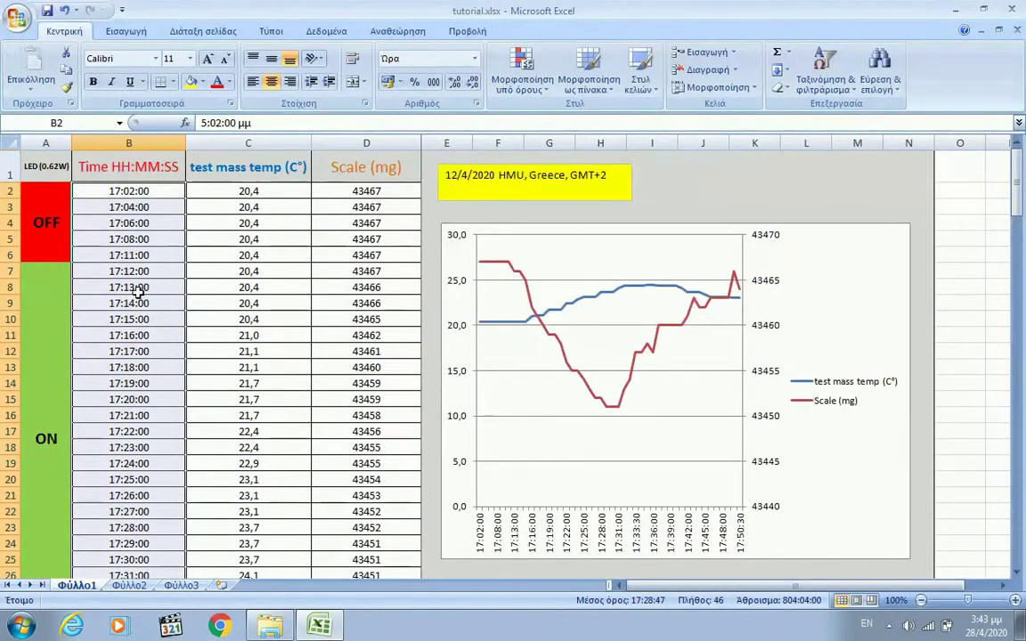
pyautogui.rightClick(131, 207)
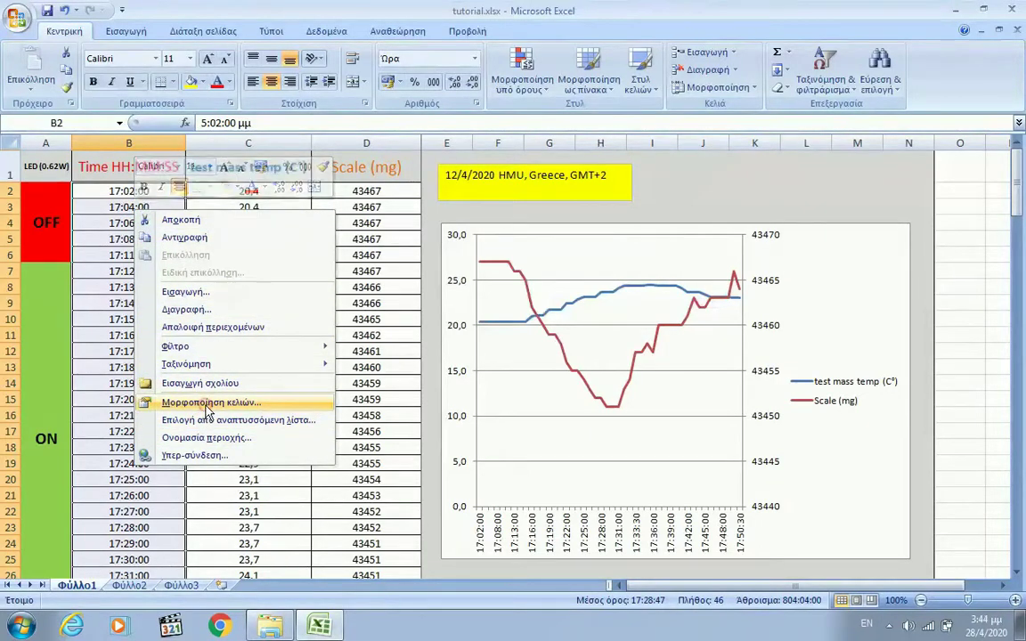
pyautogui.click(206, 404)
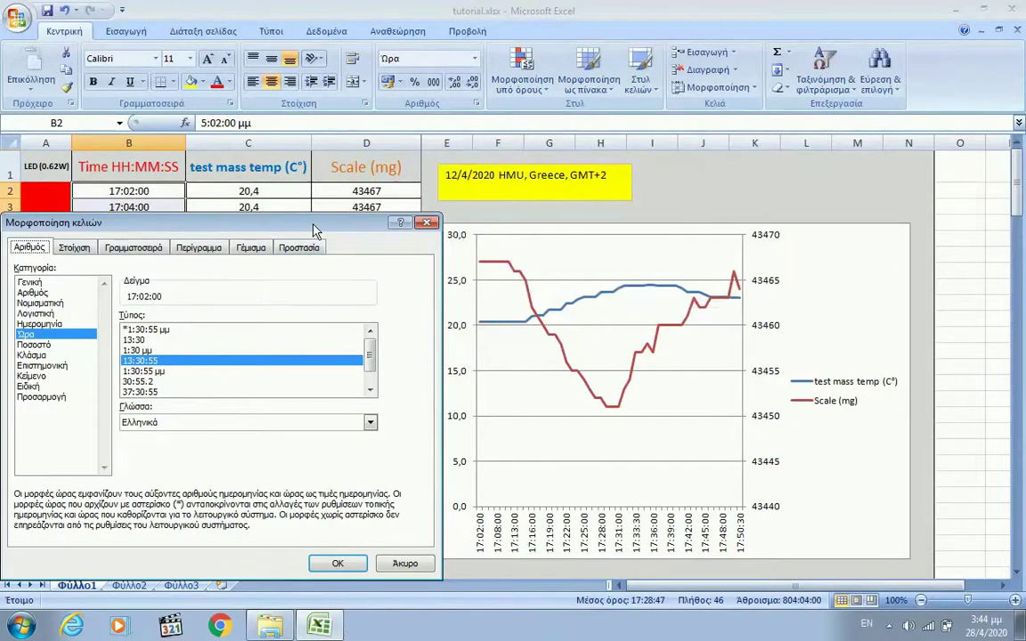
pyautogui.moveTo(314, 230); pyautogui.dragTo(516, 141)
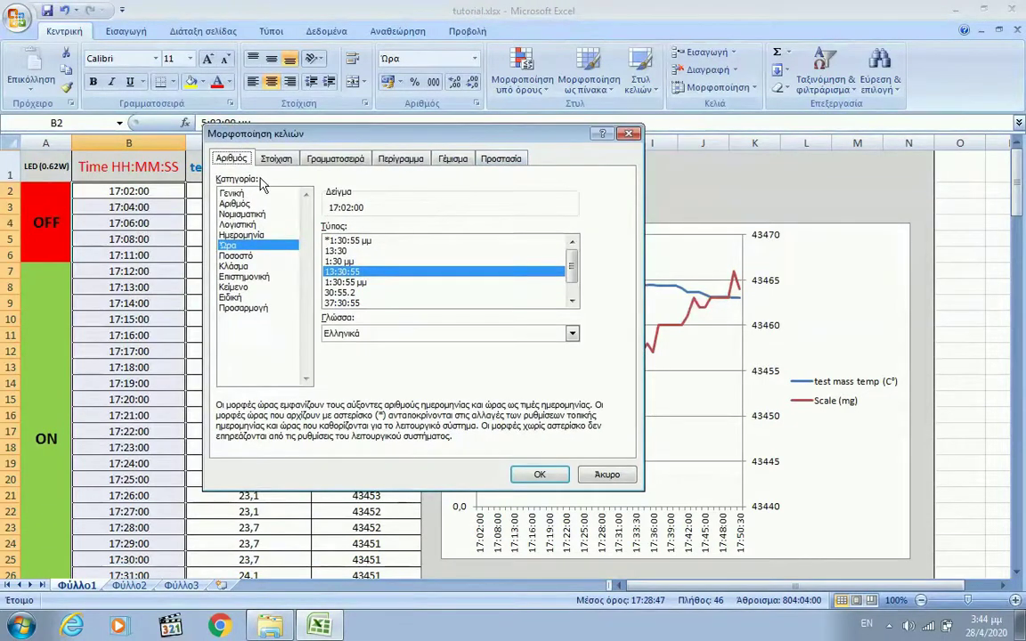
pyautogui.click(276, 159)
pyautogui.click(234, 159)
pyautogui.click(239, 236)
pyautogui.click(230, 246)
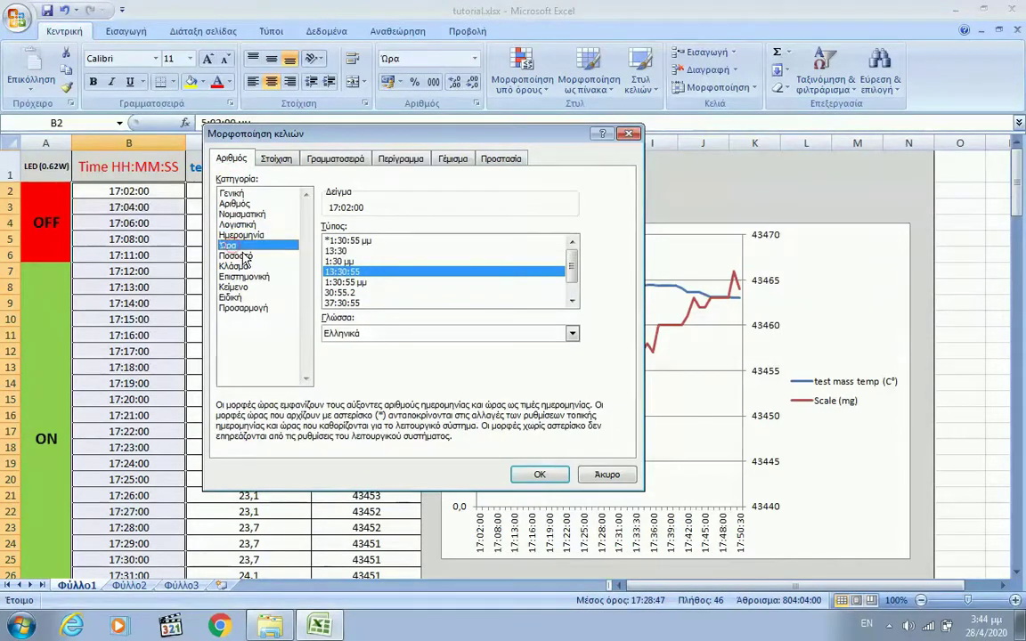
pyautogui.click(350, 283)
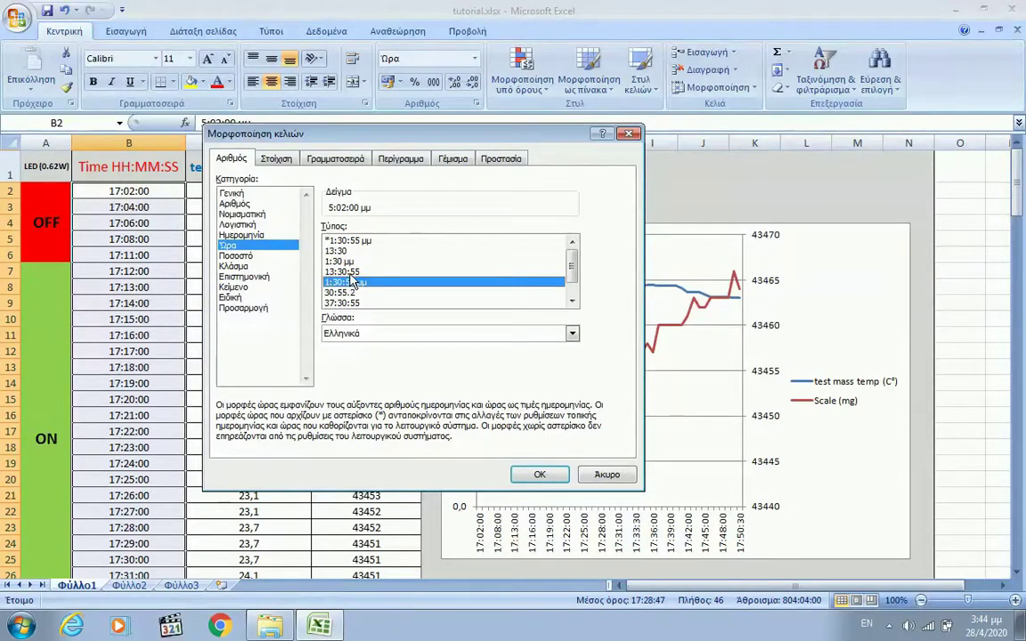
pyautogui.click(351, 275)
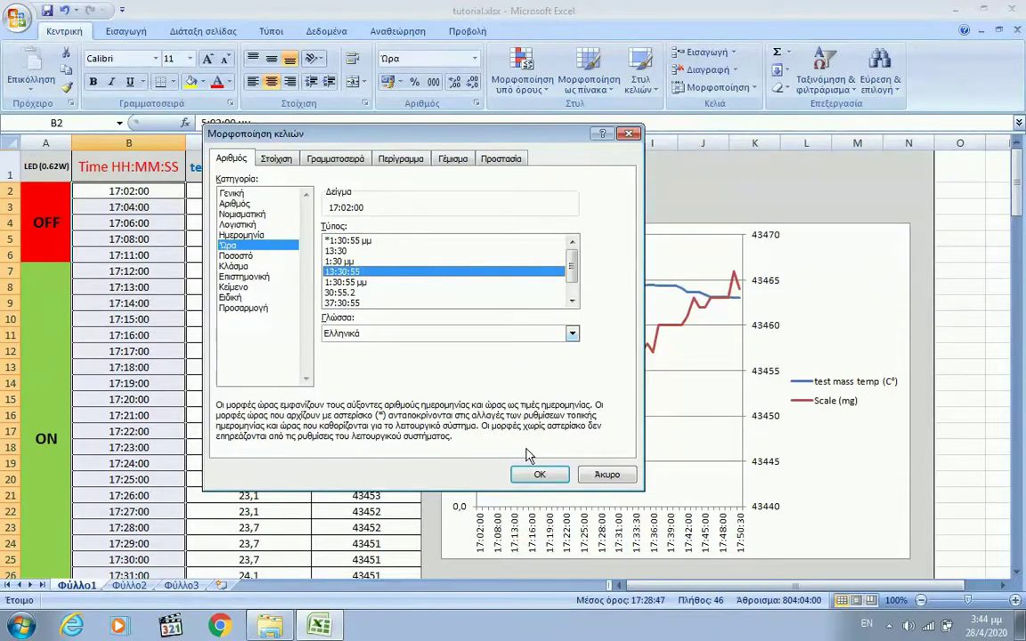
pyautogui.click(534, 480)
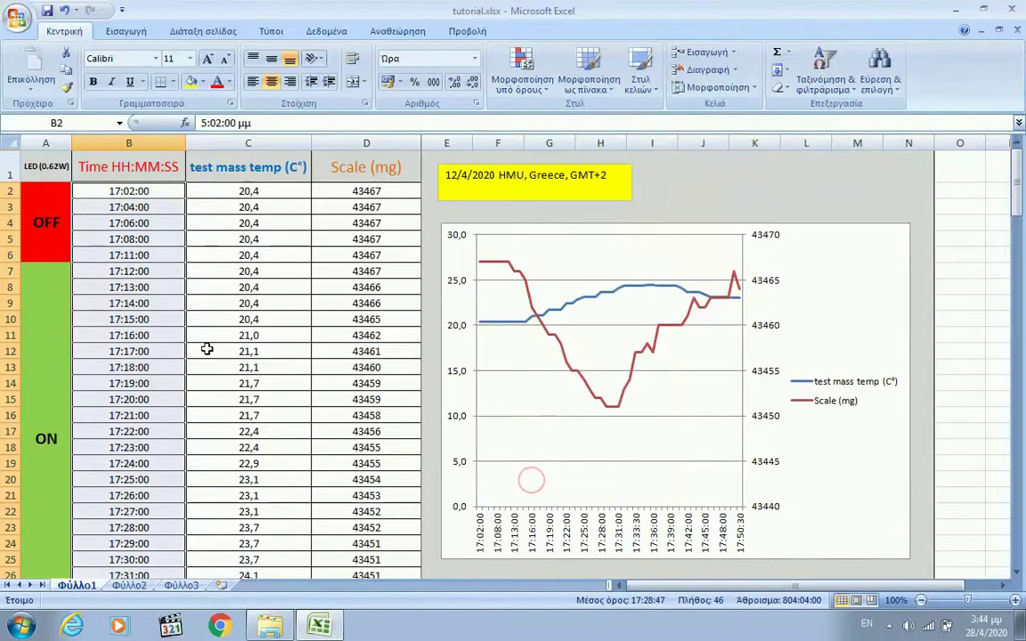
pyautogui.scroll(-3, 149, 254)
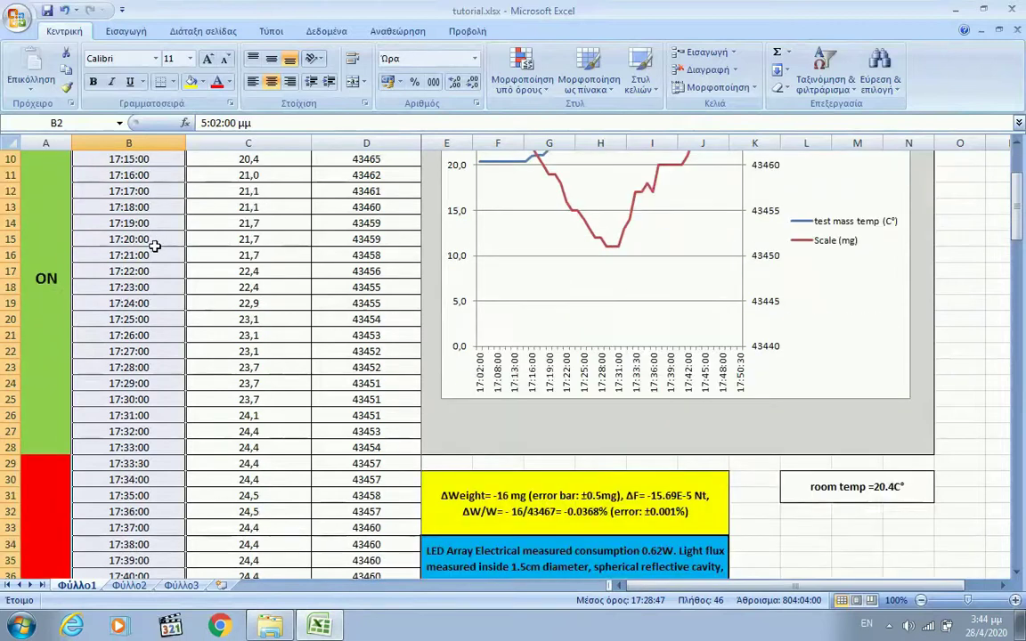
# - Select the temperature values C2:C47
pyautogui.scroll(-4, 150, 258)
pyautogui.scroll(-3, 150, 265)
pyautogui.scroll(3, 150, 265)
pyautogui.scroll(7, 148, 263)
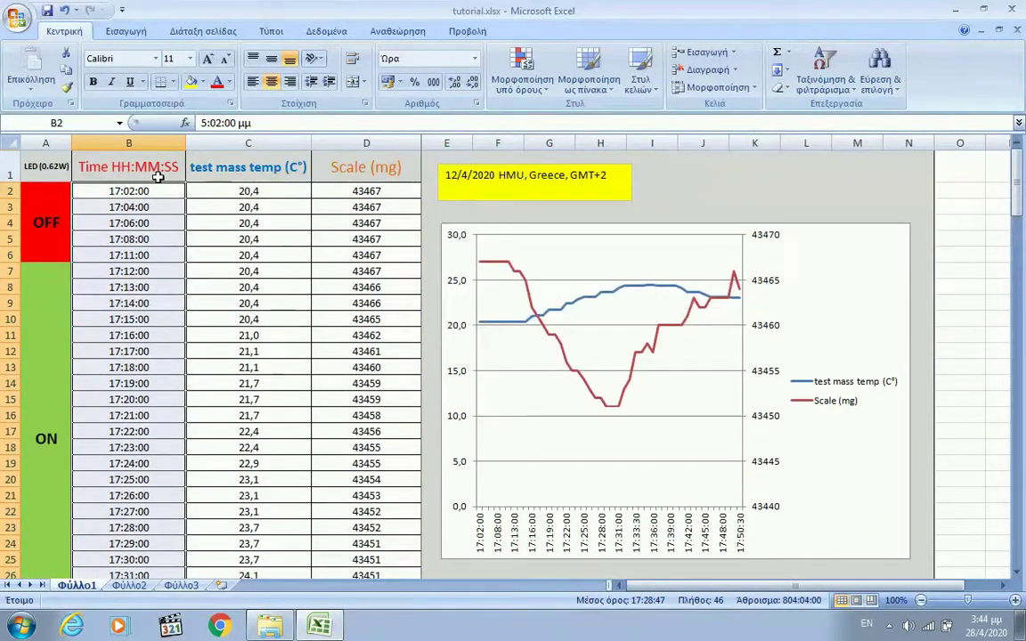
pyautogui.click(267, 191)
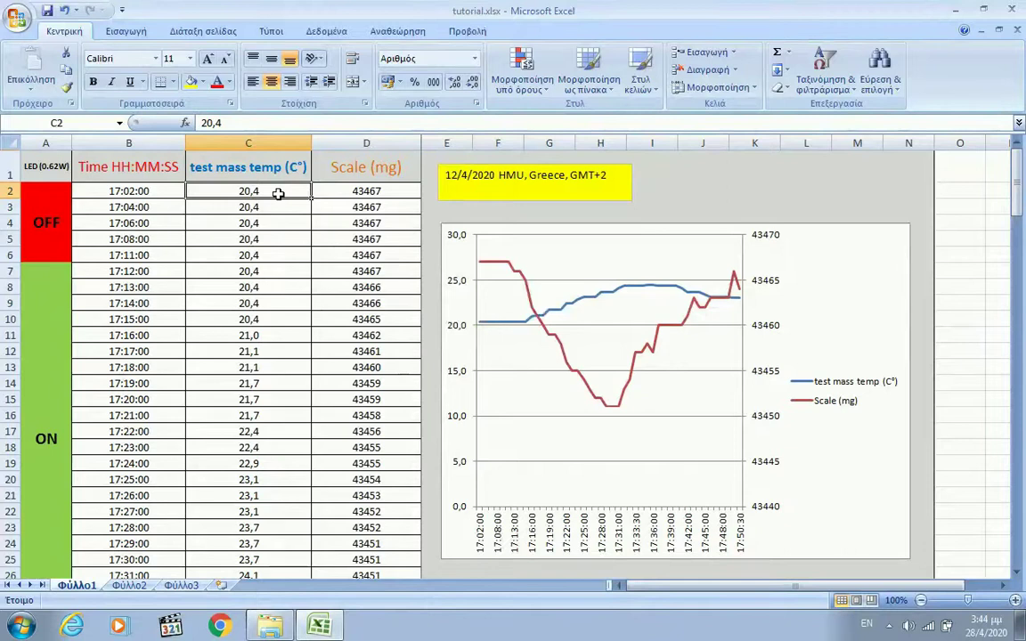
pyautogui.moveTo(279, 193); pyautogui.dragTo(265, 597)
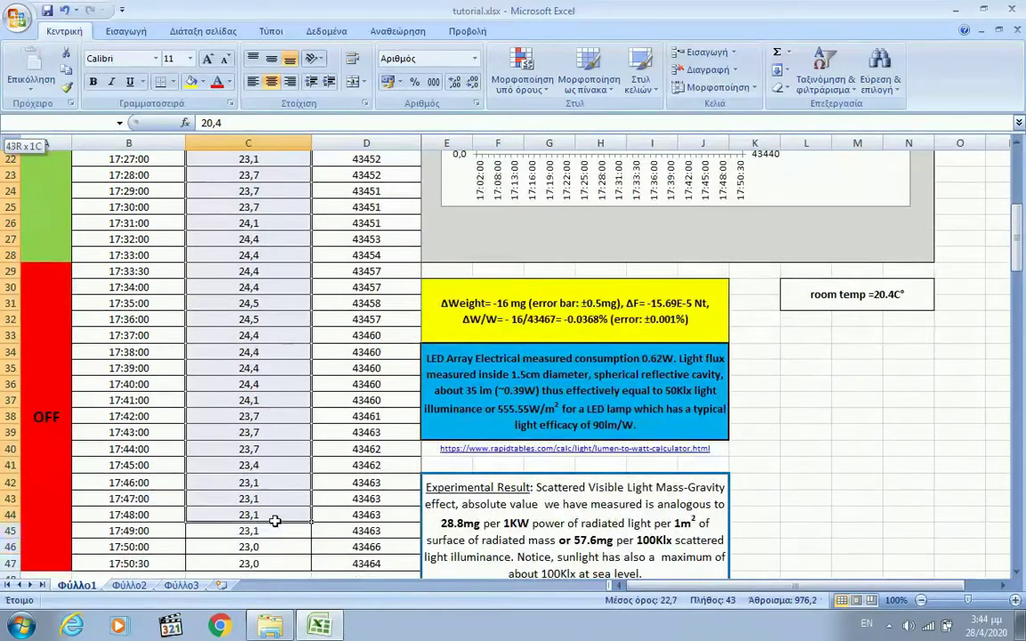
pyautogui.moveTo(265, 597); pyautogui.dragTo(274, 561)
# - Format the temperatures as Number with 2 decimal places, e.g. 20,40
pyautogui.rightClick(276, 348)
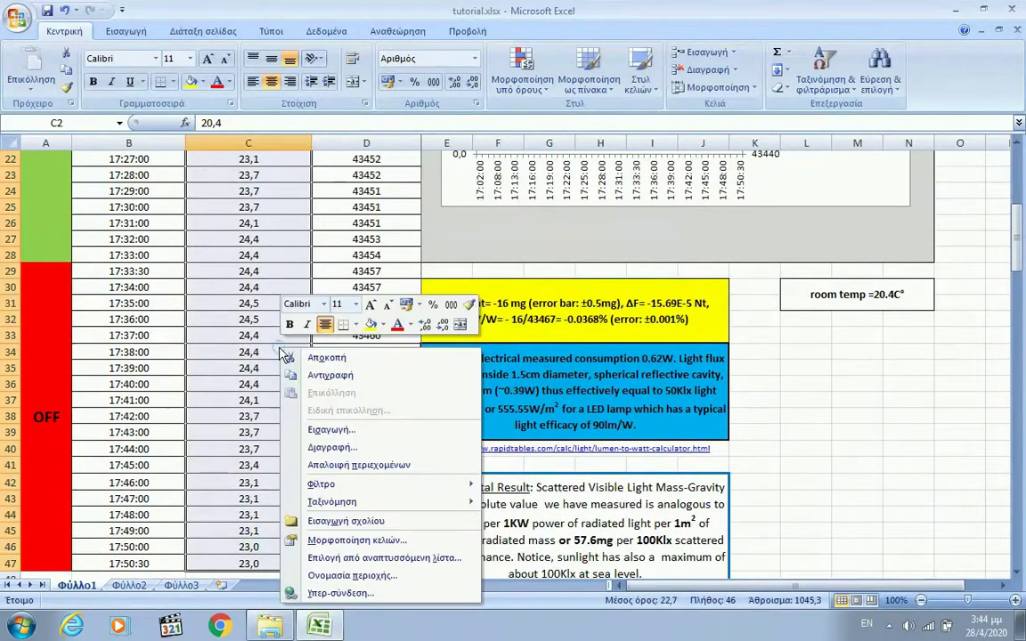
pyautogui.click(345, 541)
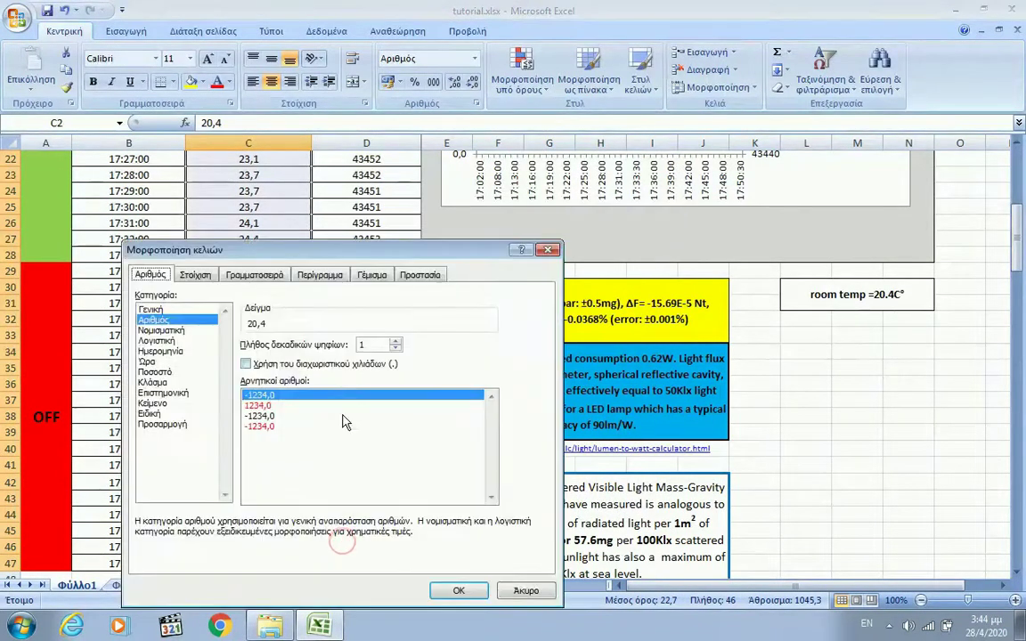
pyautogui.click(198, 276)
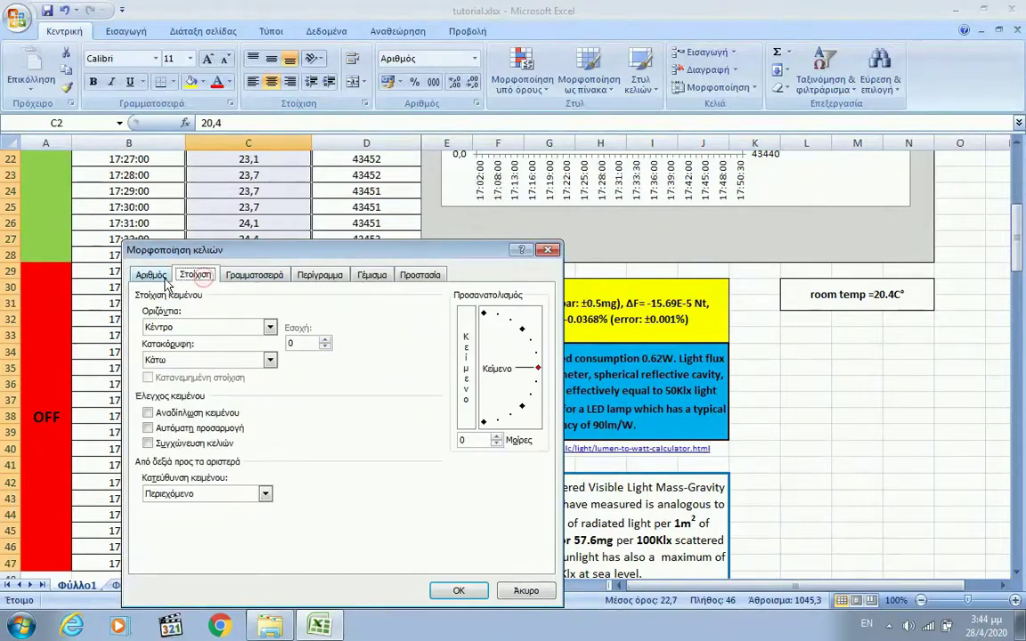
pyautogui.click(149, 275)
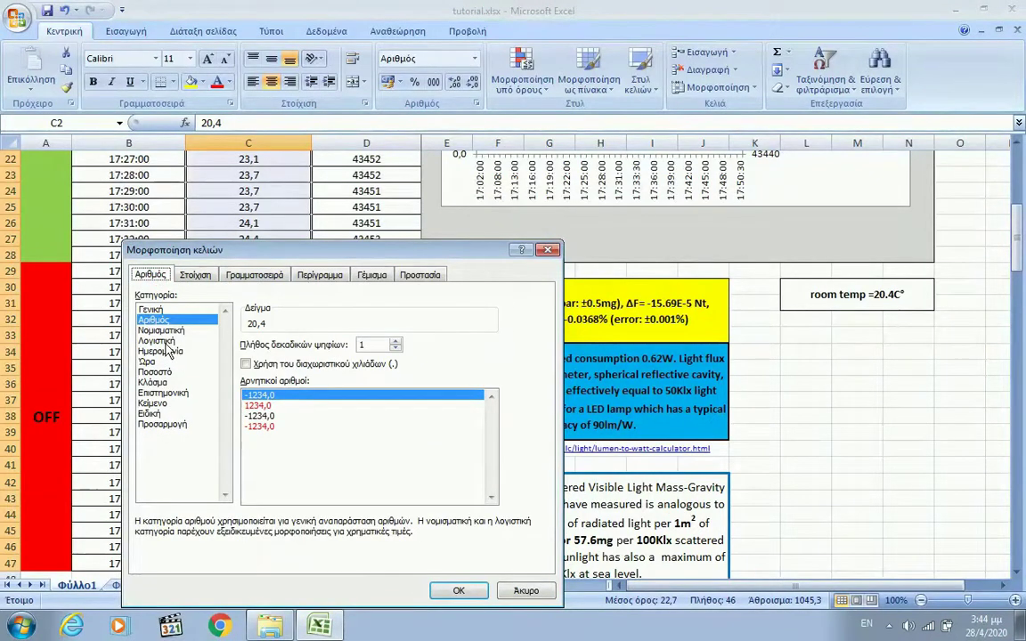
pyautogui.click(165, 310)
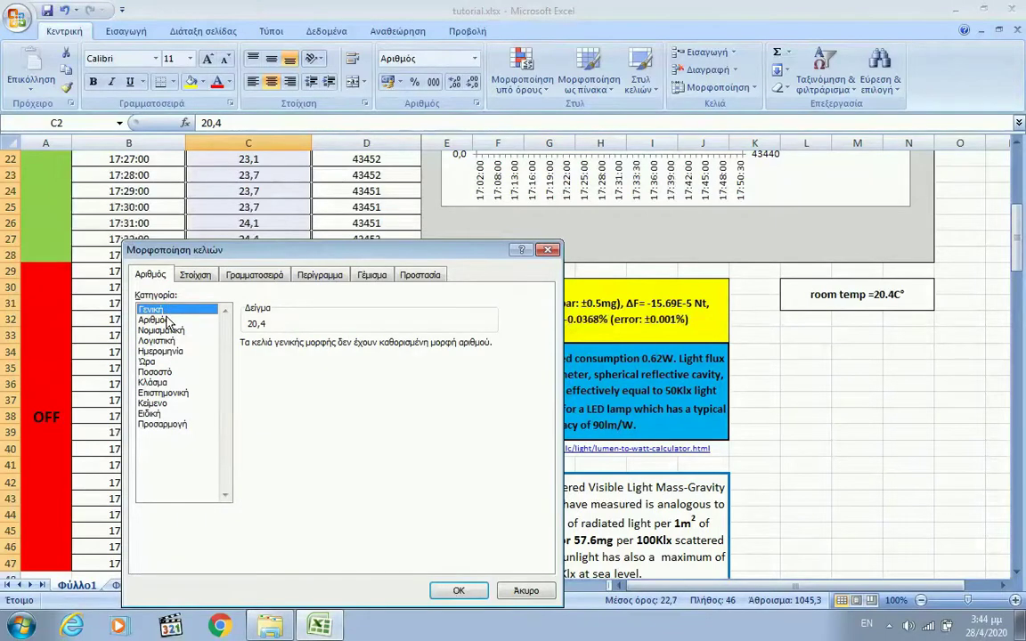
pyautogui.click(166, 320)
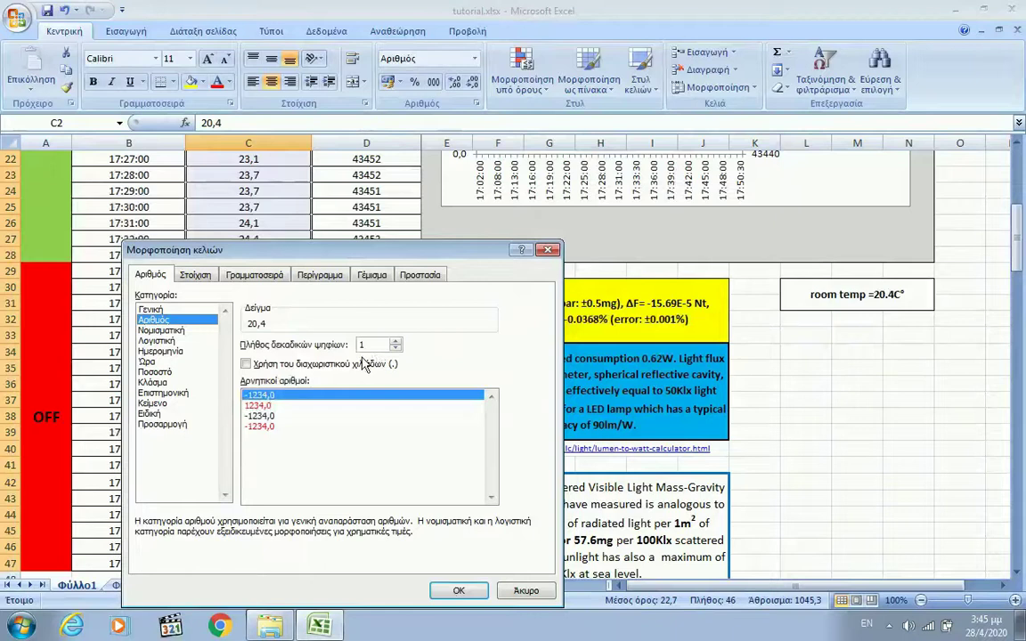
pyautogui.click(398, 346)
pyautogui.click(395, 341)
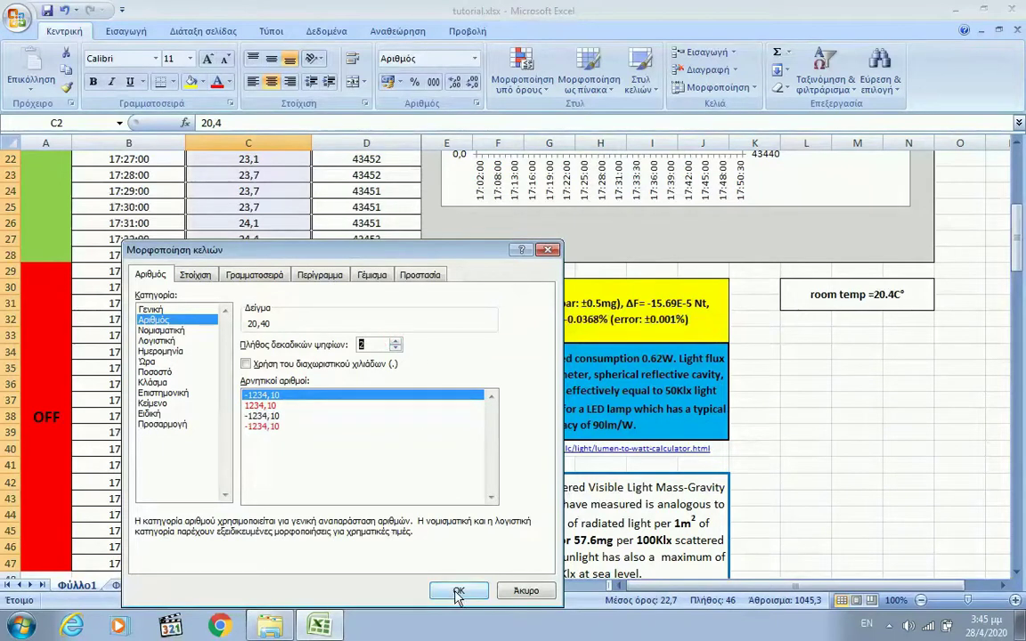
pyautogui.click(458, 589)
pyautogui.scroll(5, 261, 226)
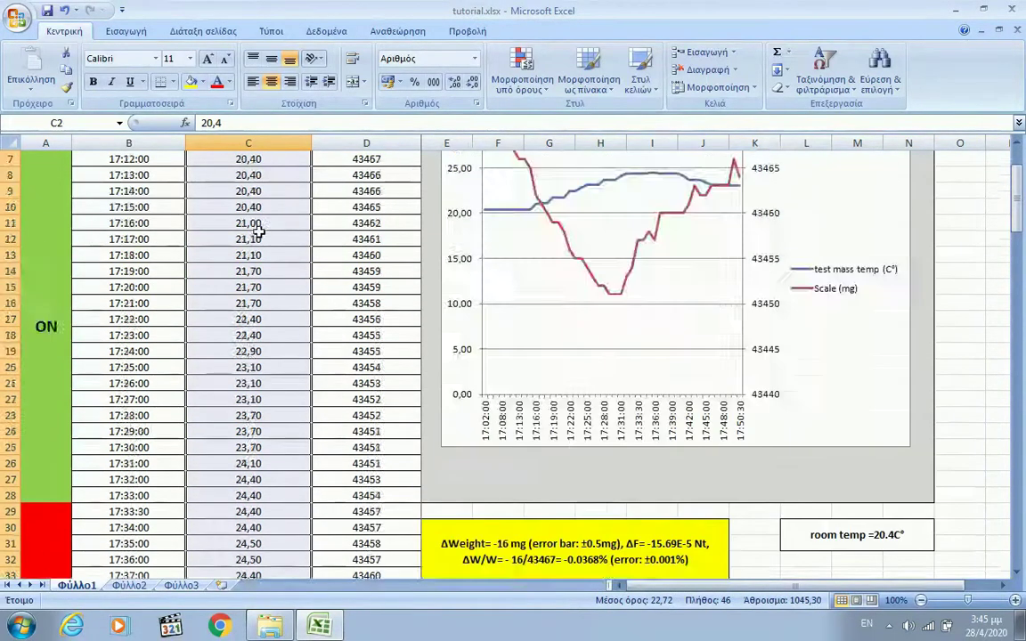
pyautogui.scroll(2, 258, 229)
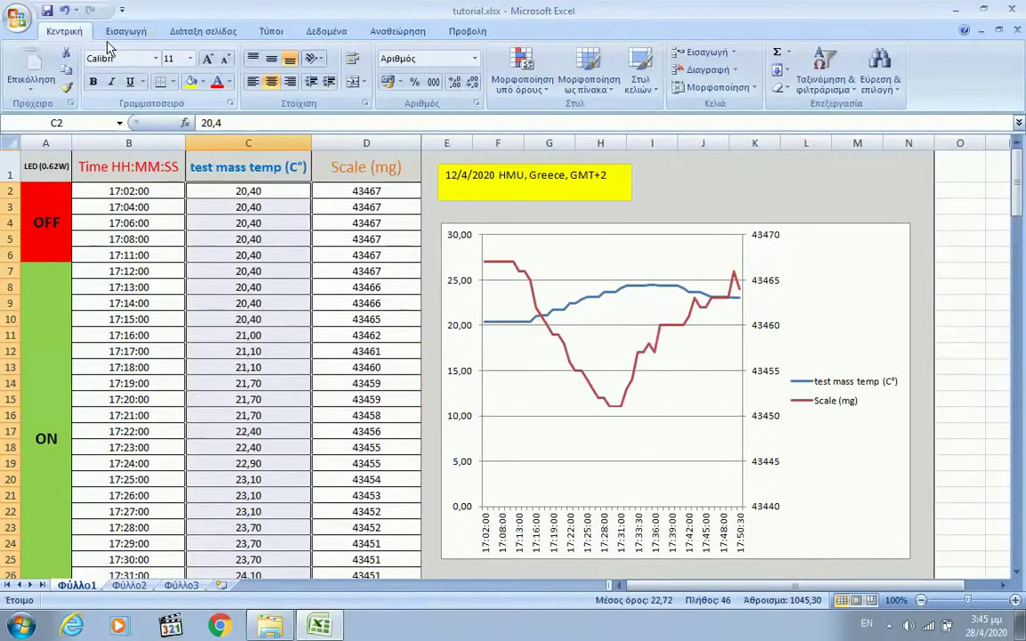
# - Undo the two-decimal format so temperatures read 20,4, then inspect cells D2, C5 and D1
pyautogui.click(65, 11)
pyautogui.click(247, 271)
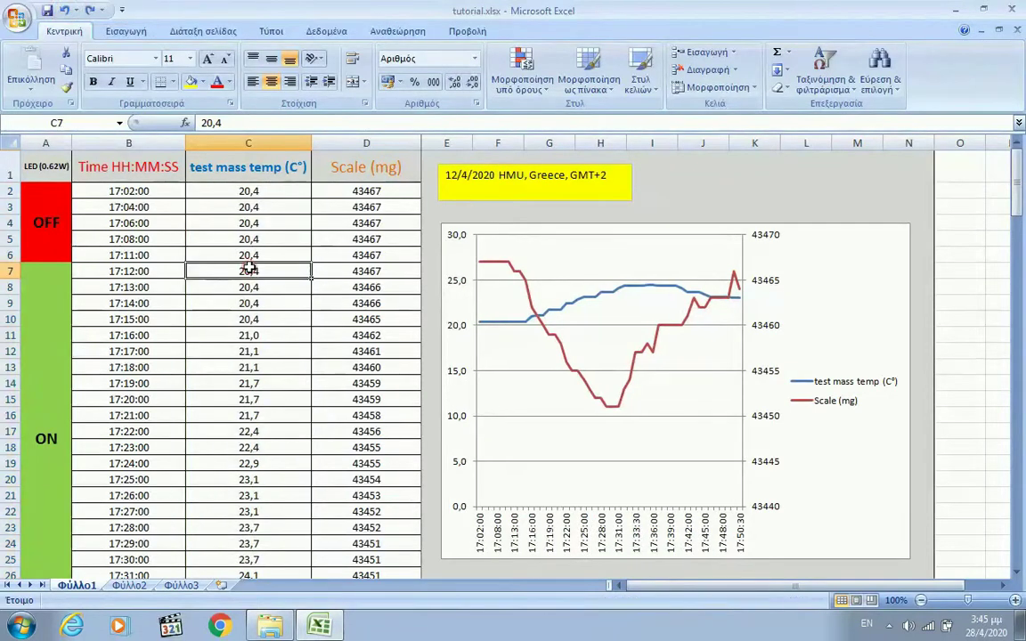
pyautogui.click(388, 191)
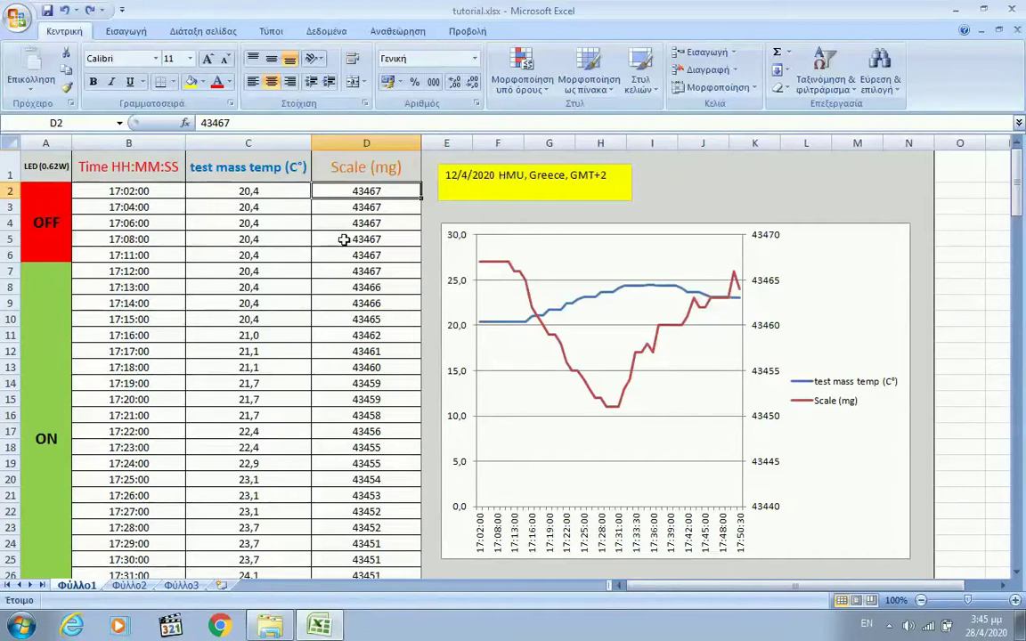
pyautogui.click(250, 239)
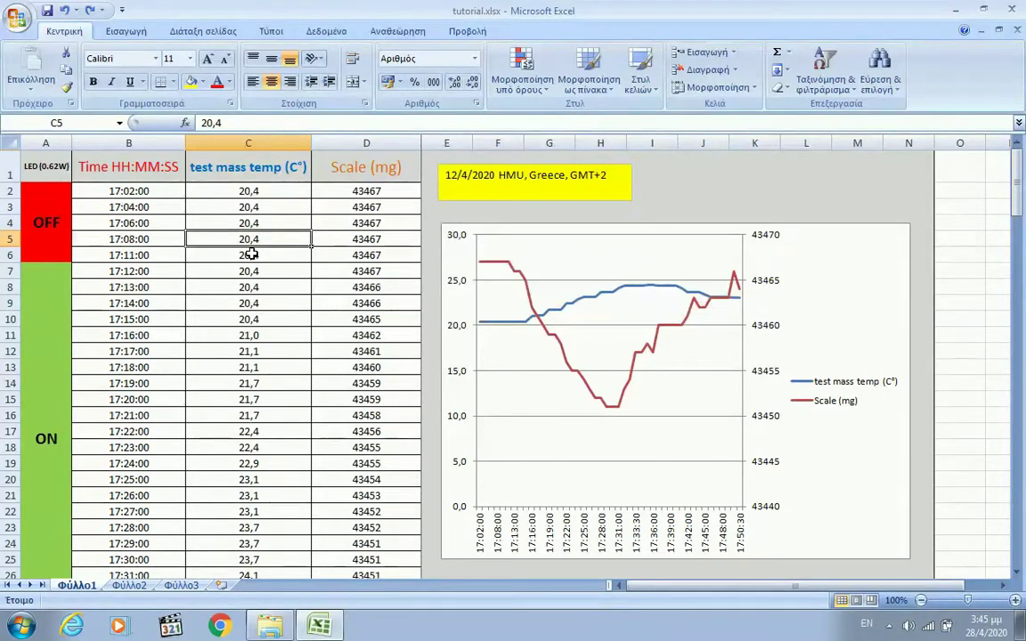
pyautogui.click(378, 172)
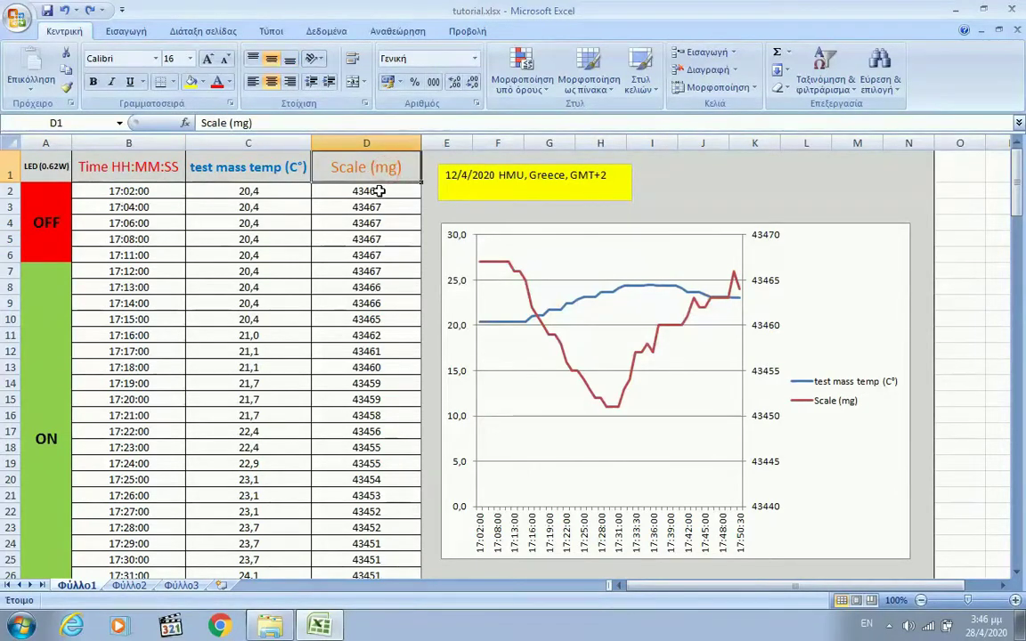
pyautogui.moveTo(373, 193)
pyautogui.mouseDown()
pyautogui.moveTo(350, 588)
pyautogui.moveTo(366, 517)
pyautogui.mouseUp()
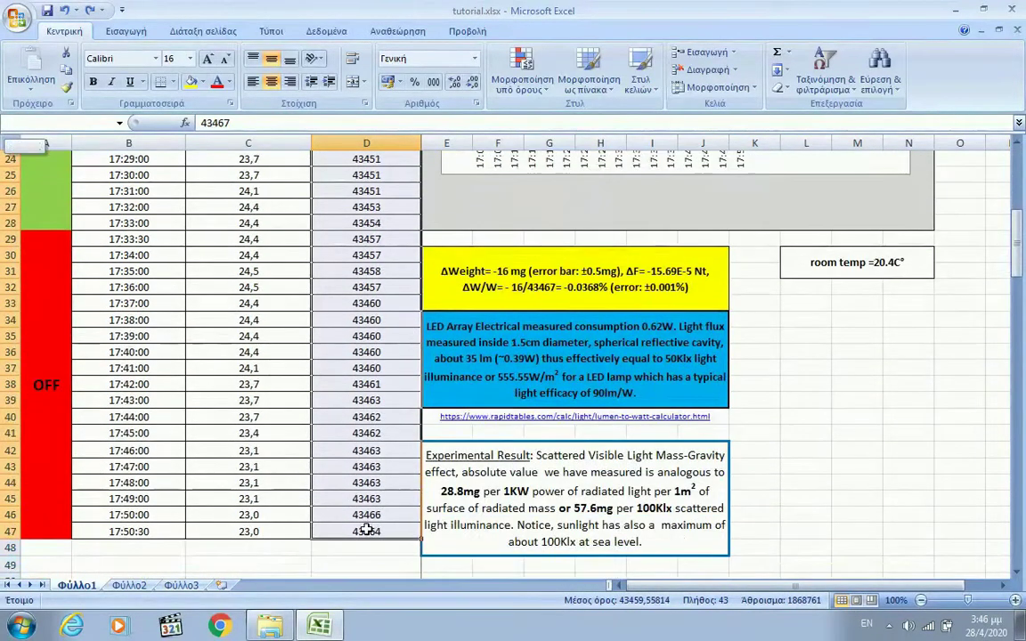
pyautogui.rightClick(360, 366)
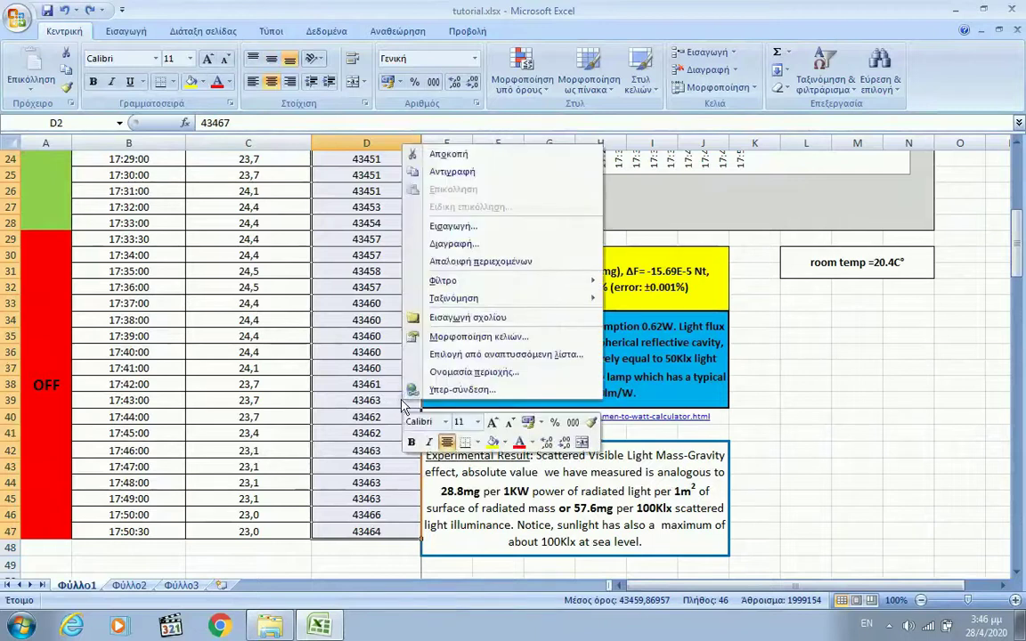
pyautogui.click(459, 338)
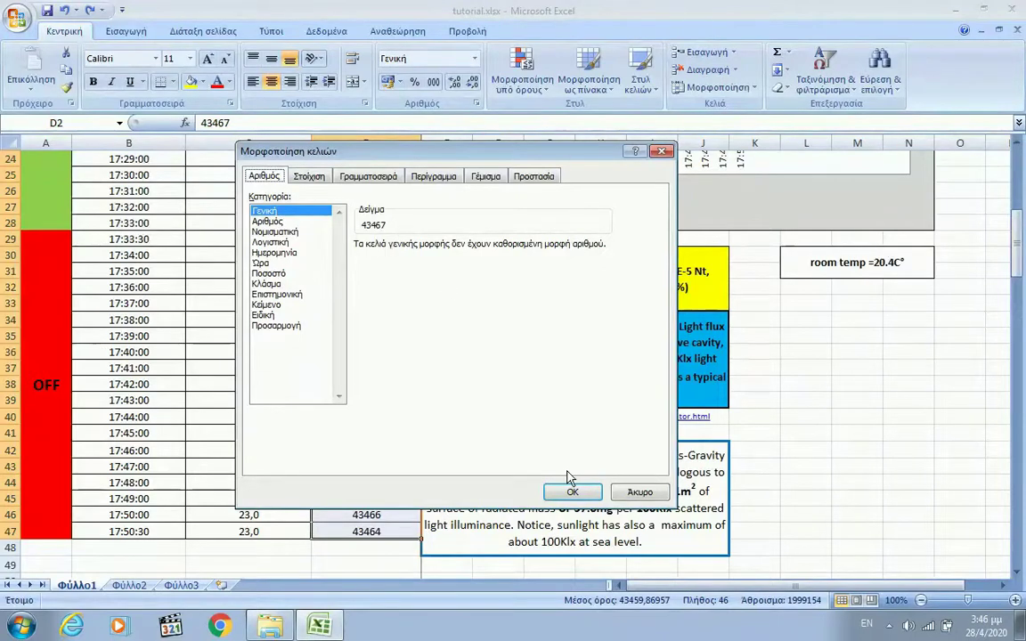
pyautogui.click(635, 491)
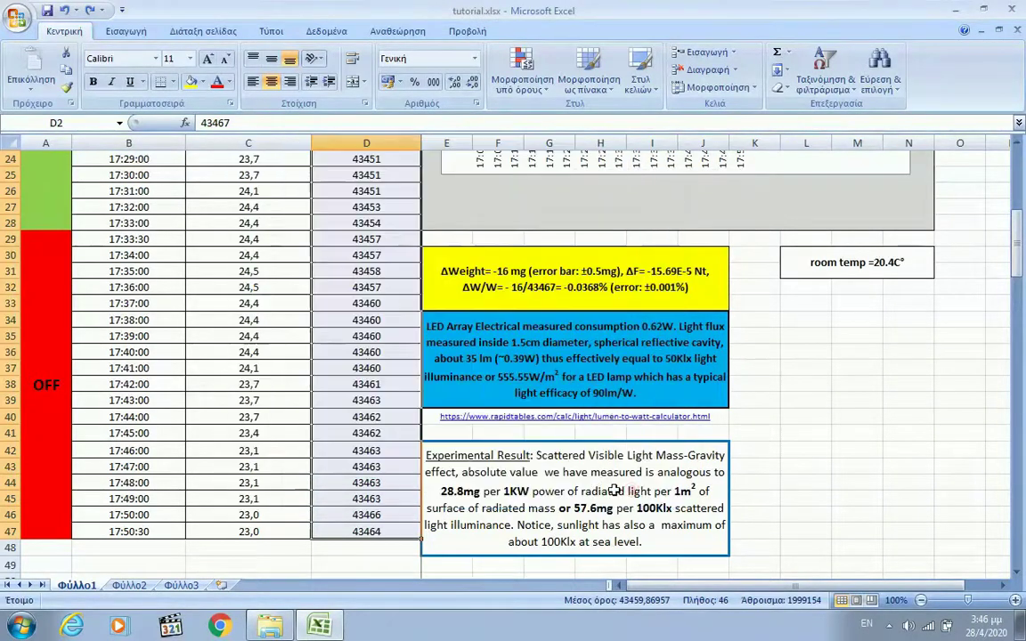
pyautogui.click(366, 439)
pyautogui.scroll(5, 365, 436)
pyautogui.scroll(3, 365, 434)
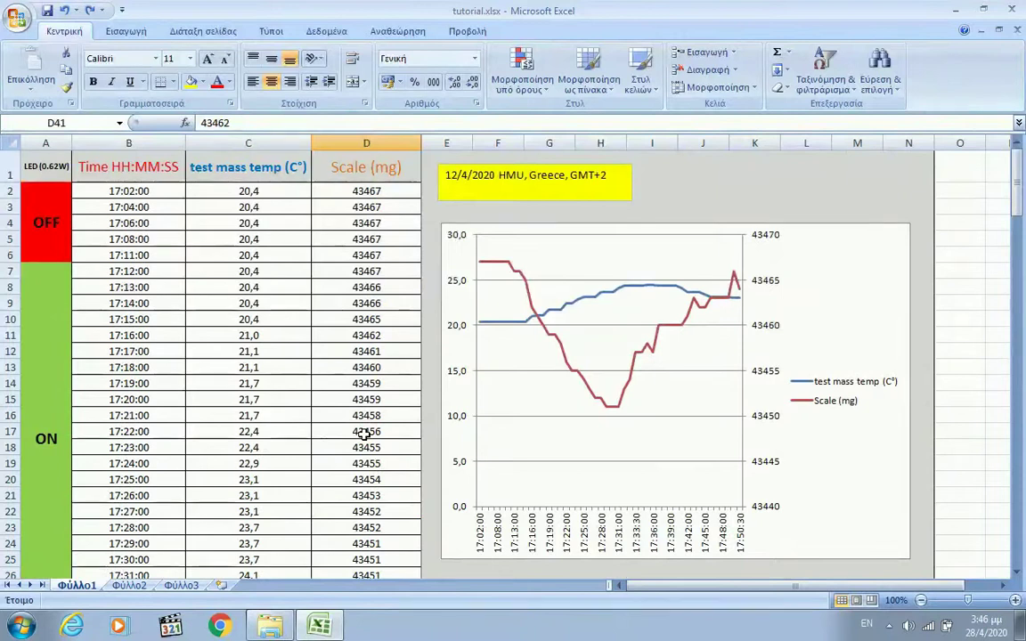
pyautogui.scroll(-4, 365, 434)
pyautogui.scroll(-4, 365, 434)
pyautogui.scroll(4, 365, 434)
pyautogui.scroll(4, 365, 434)
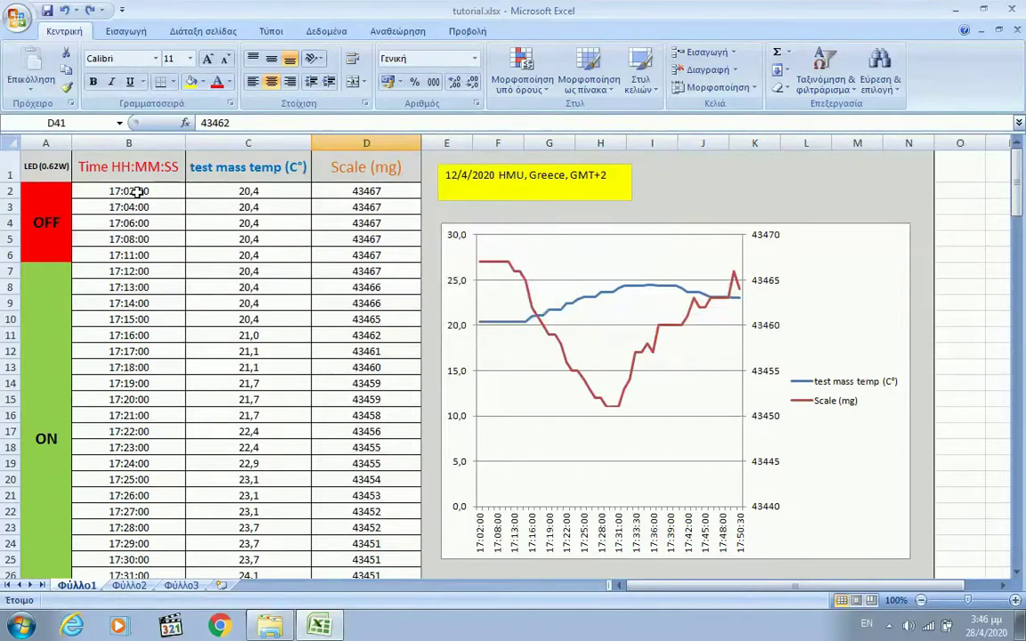
# - Narrow column B until the Time HH:MM:SS header just fits and the chart shifts left
pyautogui.moveTo(138, 191); pyautogui.dragTo(161, 543)
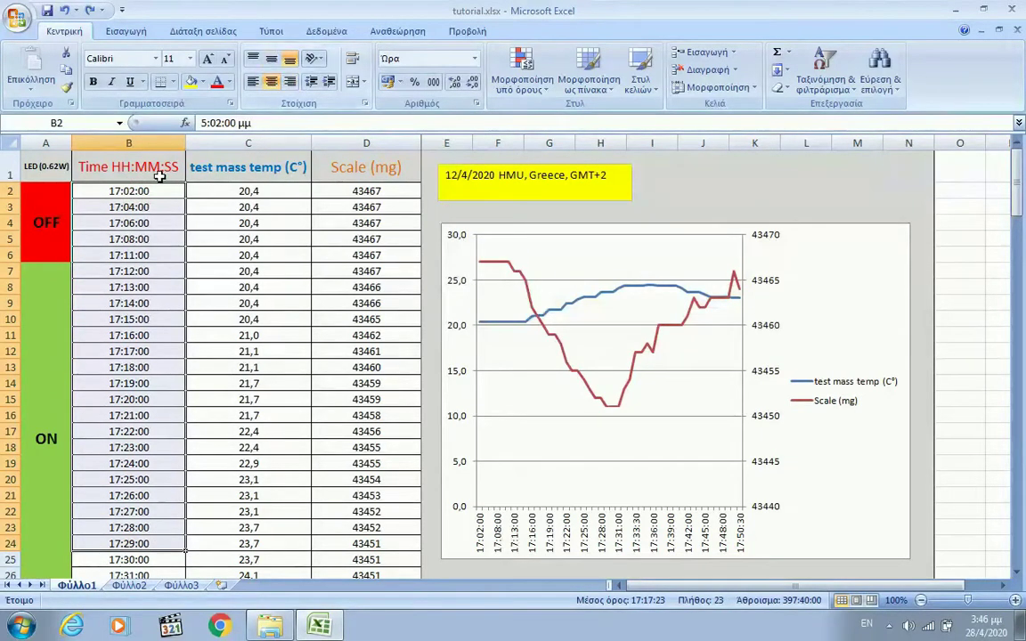
pyautogui.click(165, 169)
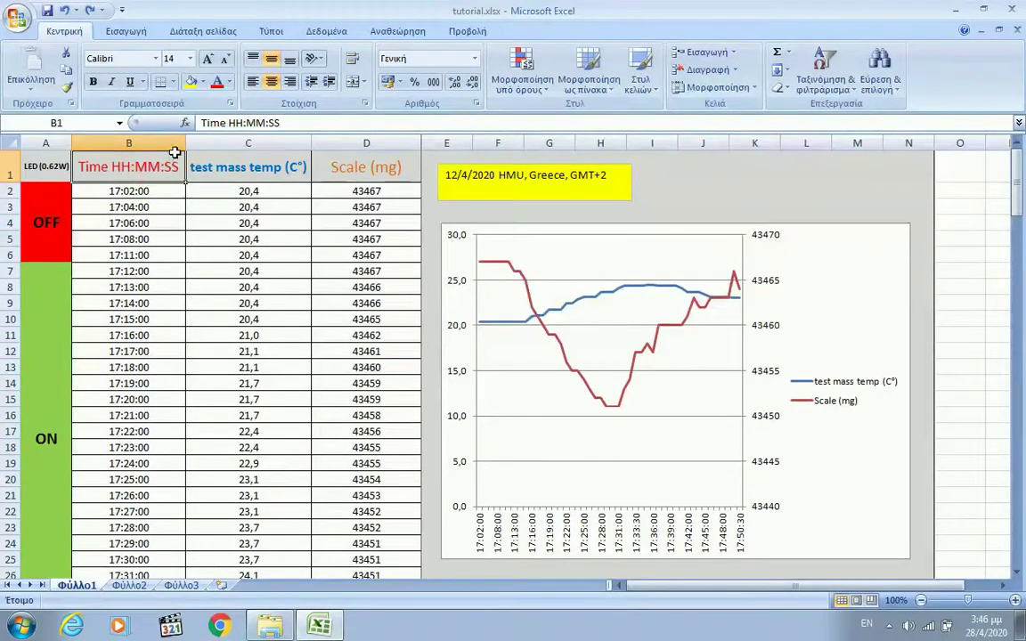
pyautogui.moveTo(185, 143); pyautogui.dragTo(151, 143)
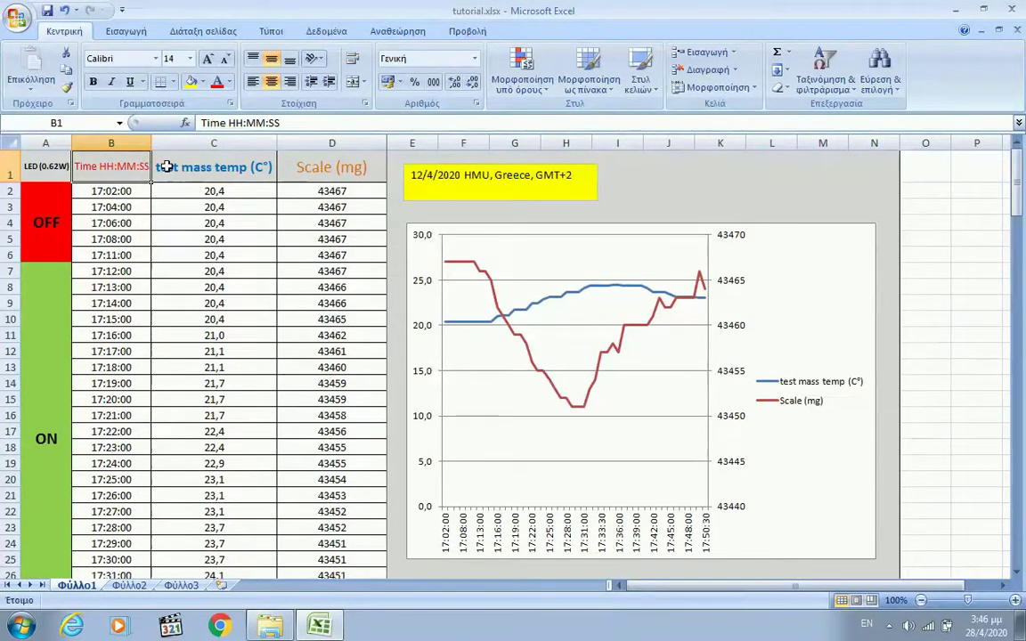
pyautogui.rightClick(116, 166)
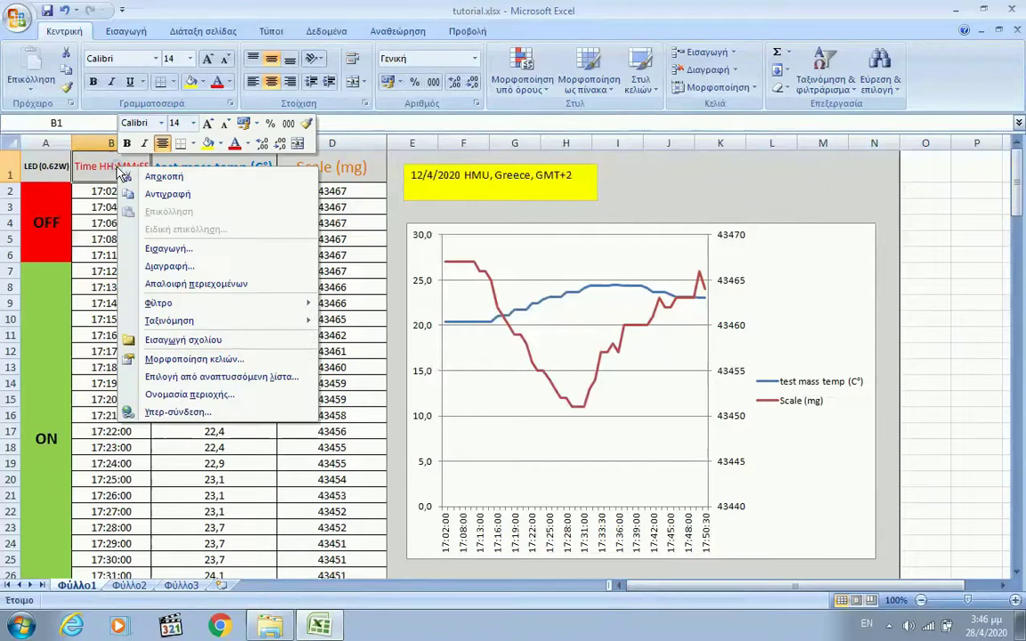
# - Review the Time header's alignment settings in Format Cells and close without changes
pyautogui.click(196, 358)
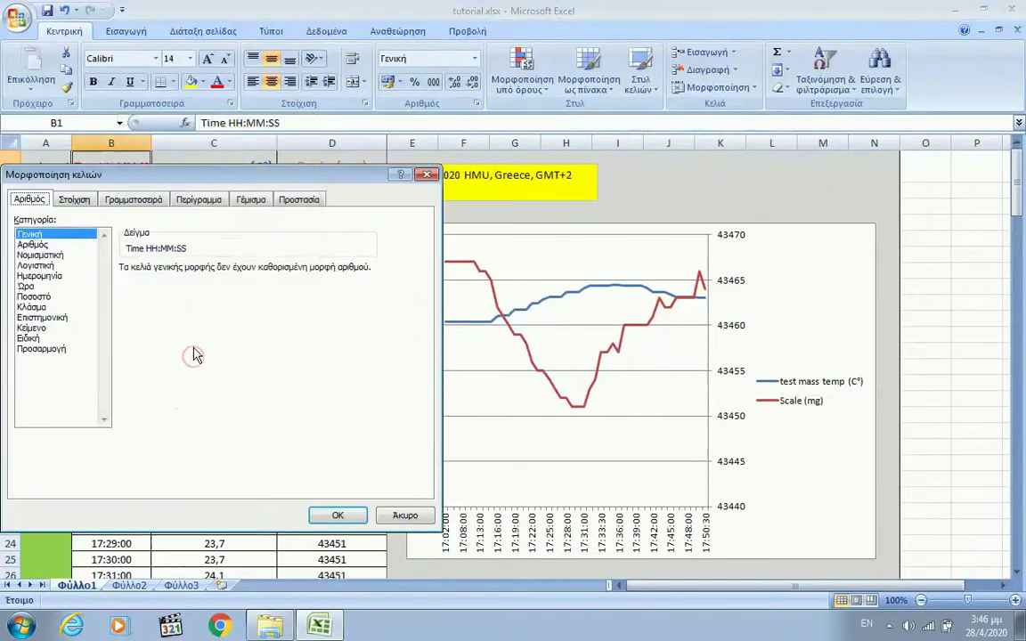
pyautogui.click(75, 199)
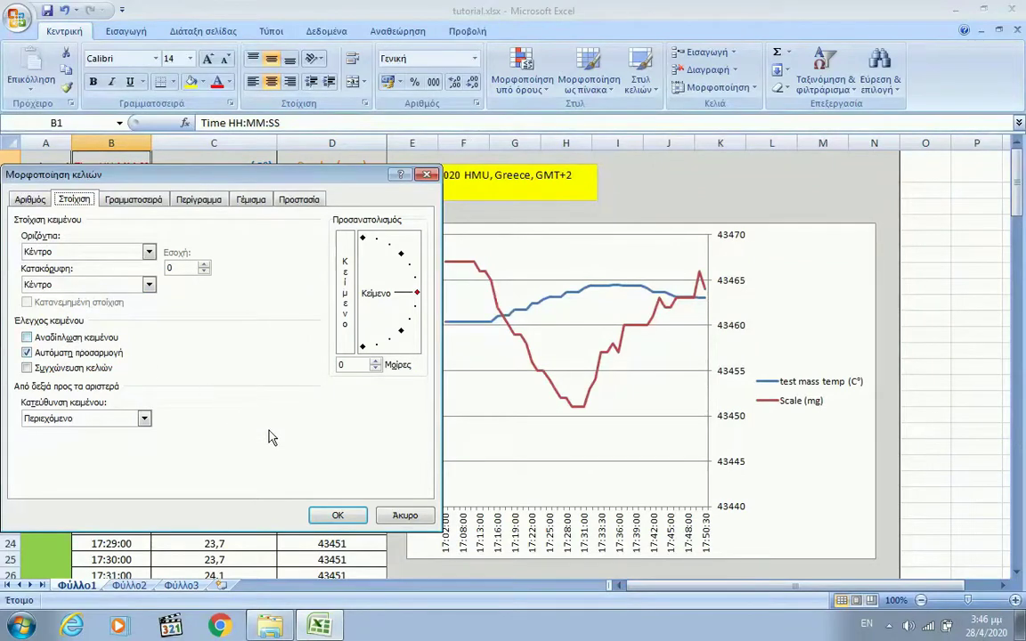
pyautogui.click(392, 519)
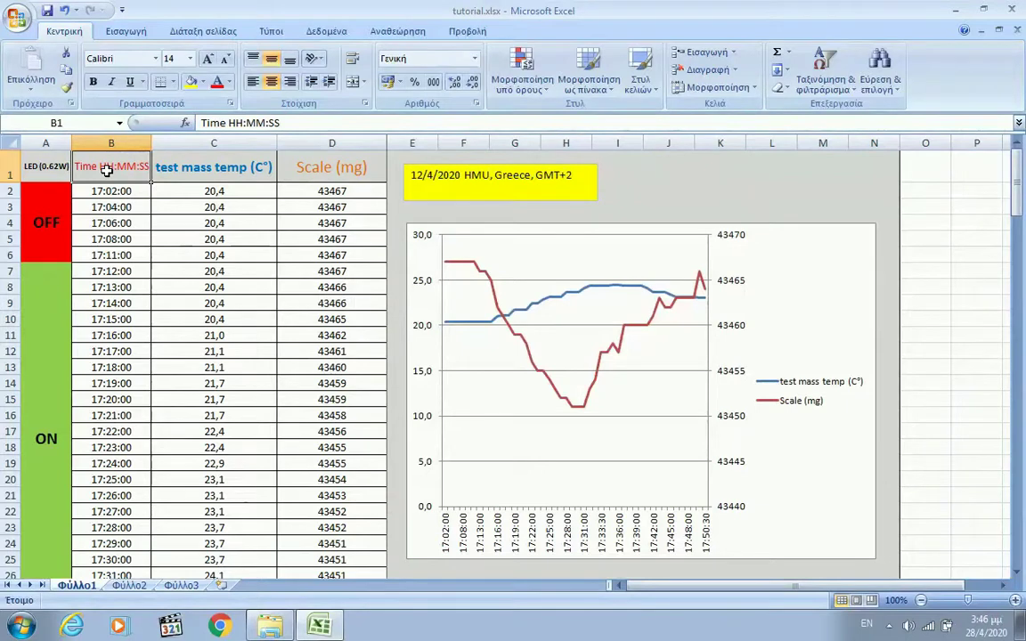
# - Resize column B to 127 pixels (17,43) so the full Time HH:MM:SS header shows
pyautogui.moveTo(151, 146); pyautogui.dragTo(126, 146)
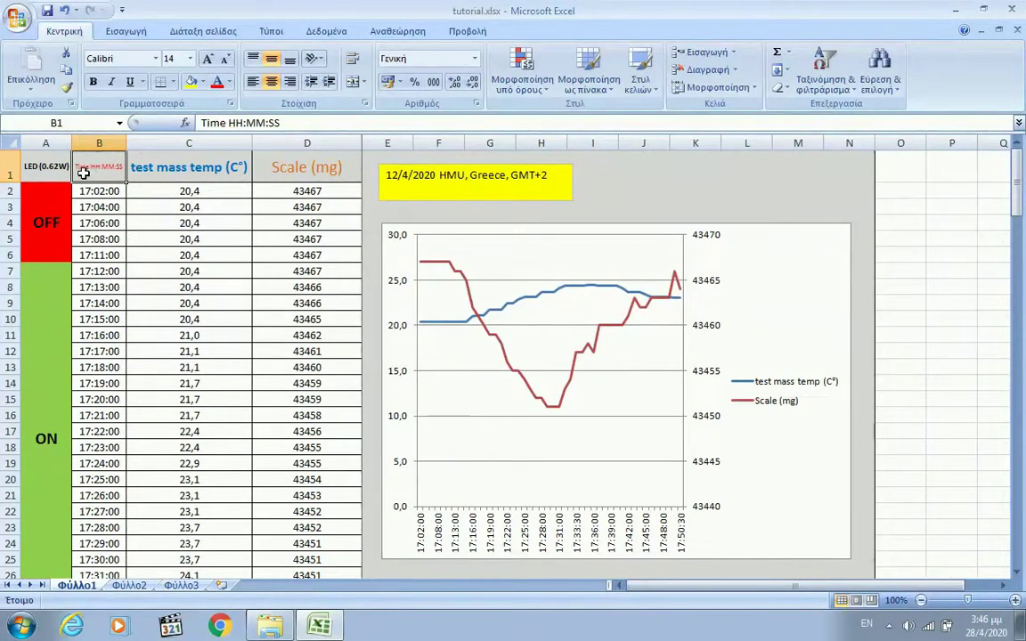
pyautogui.moveTo(129, 147); pyautogui.dragTo(174, 142)
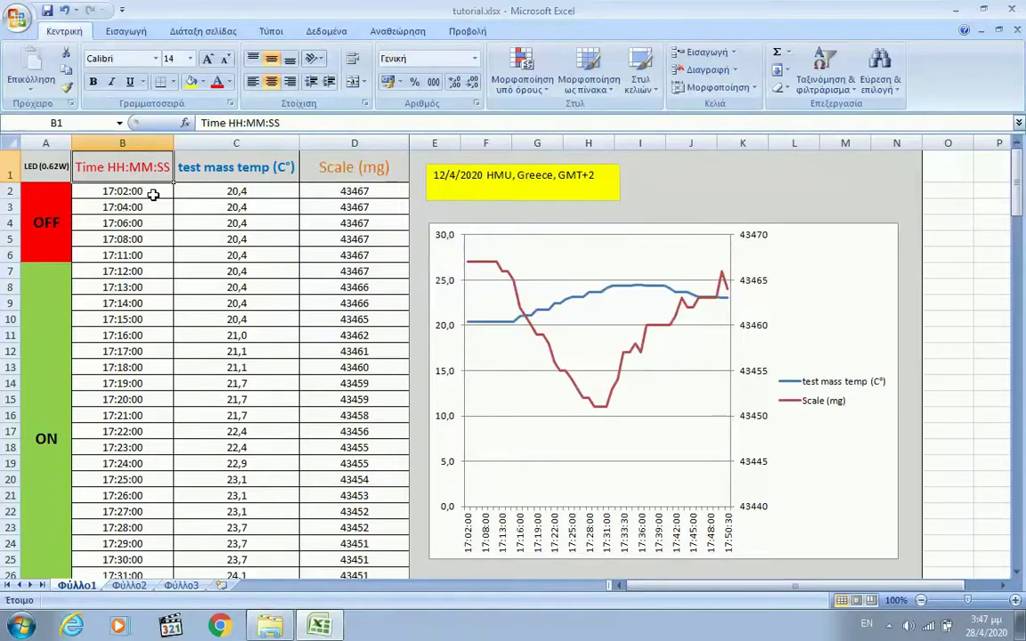
pyautogui.click(254, 170)
pyautogui.rightClick(254, 174)
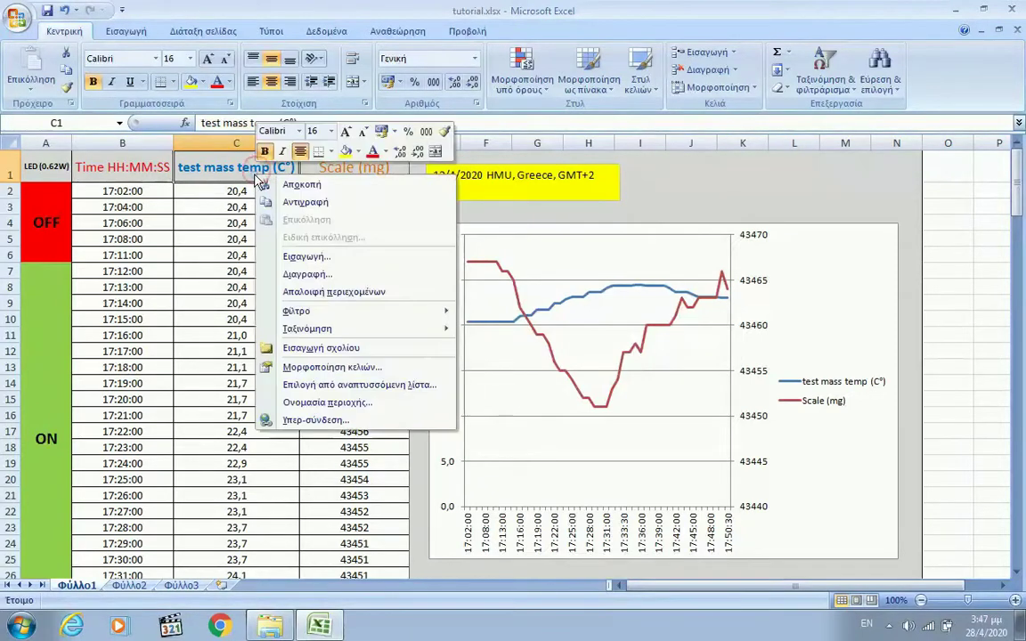
# - Try an orange fill on header cell C1, then undo it so the cell stays unfilled
pyautogui.click(321, 368)
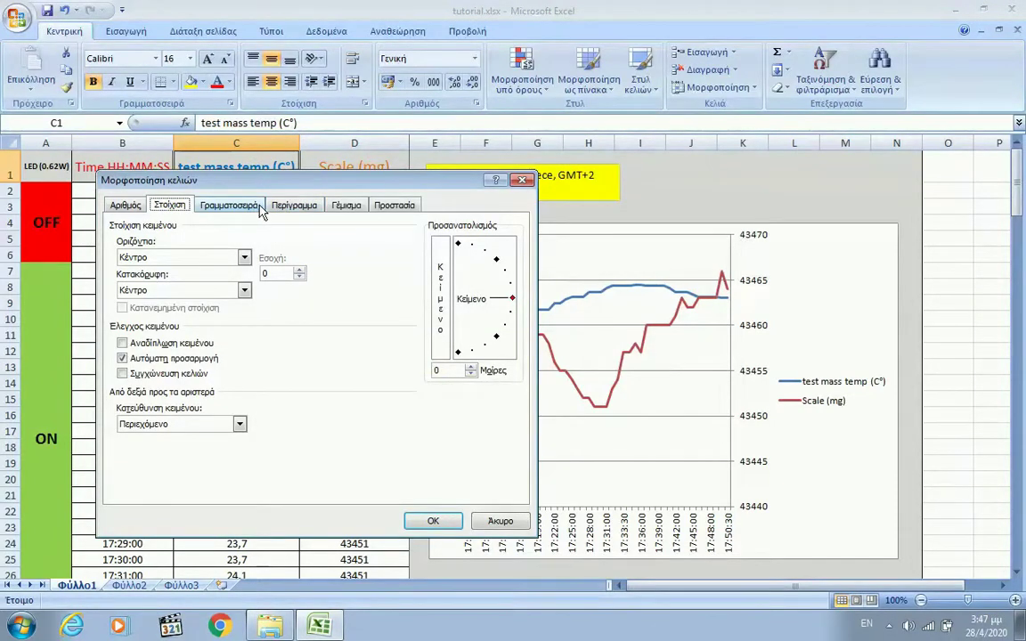
pyautogui.click(345, 205)
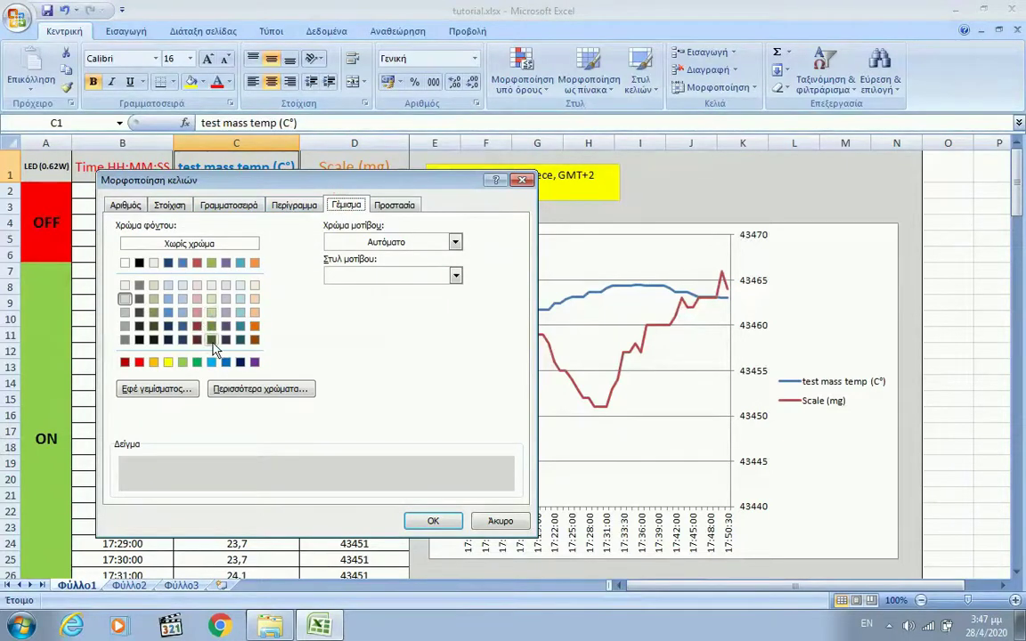
pyautogui.click(254, 327)
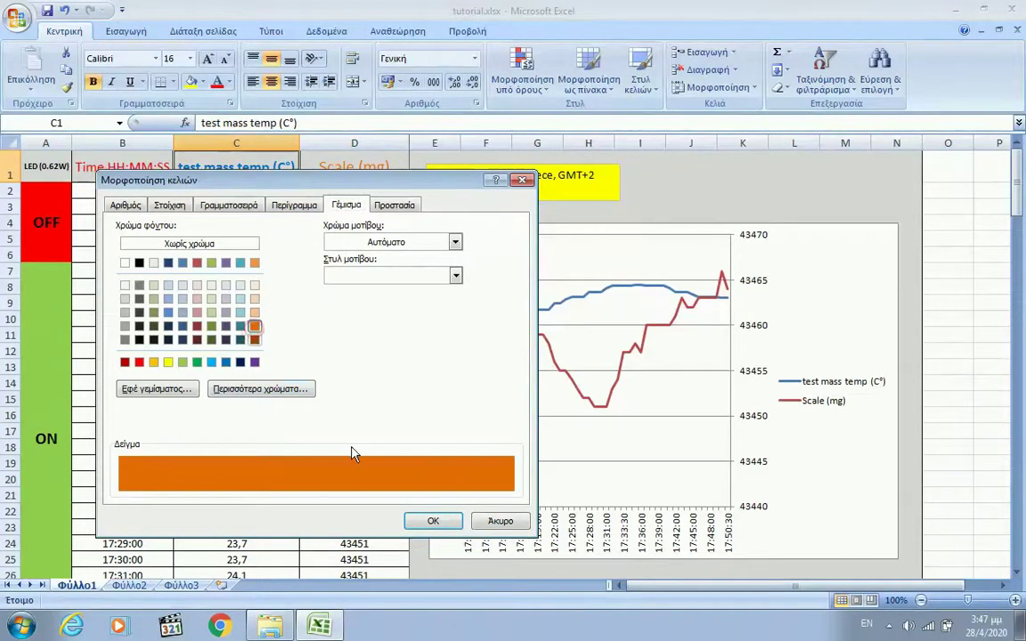
pyautogui.click(426, 521)
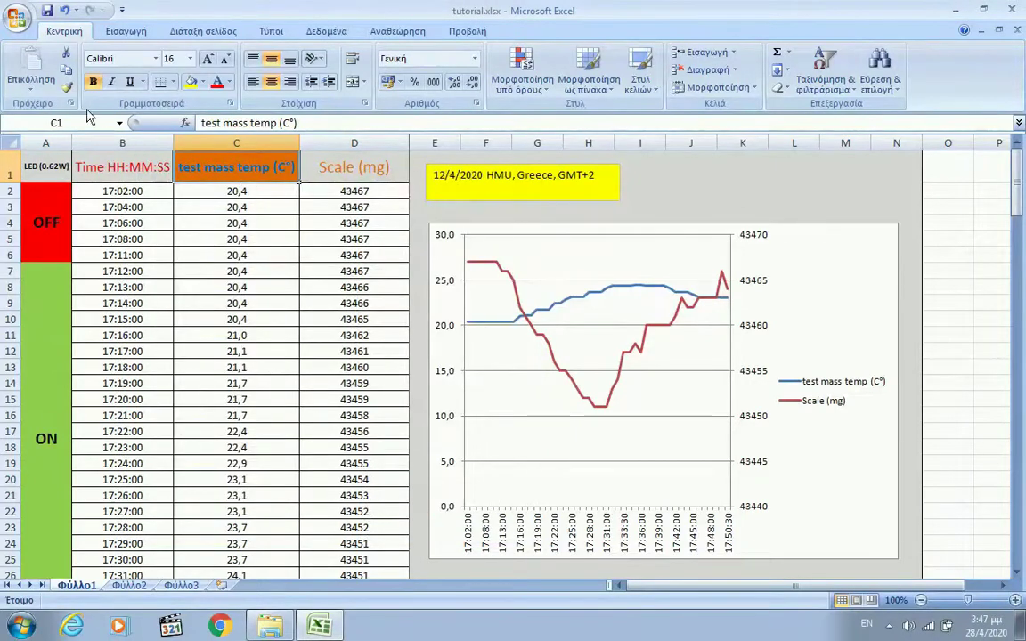
pyautogui.click(63, 11)
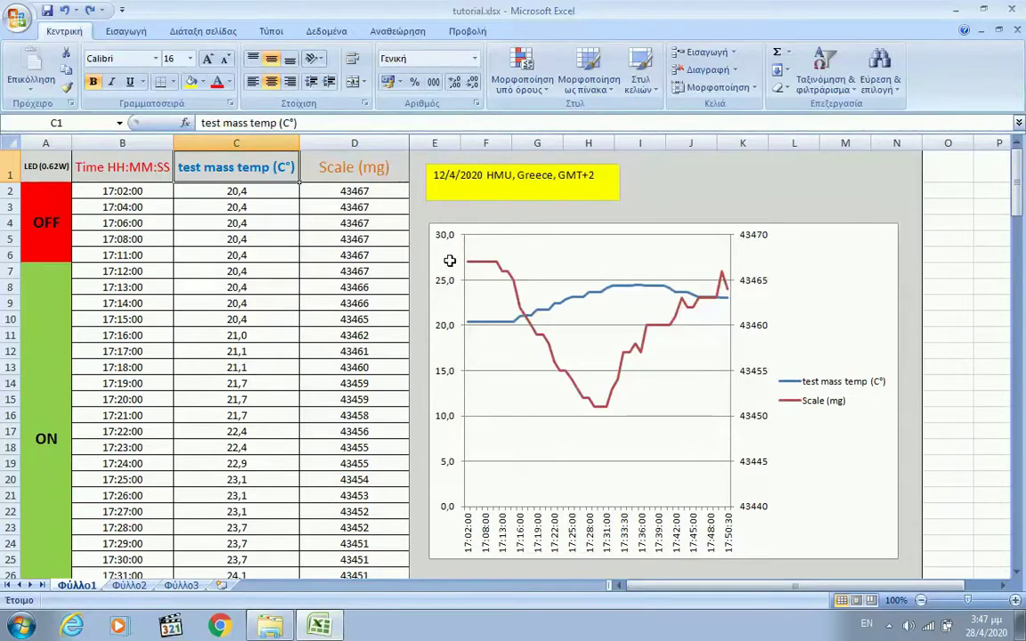
pyautogui.click(450, 259)
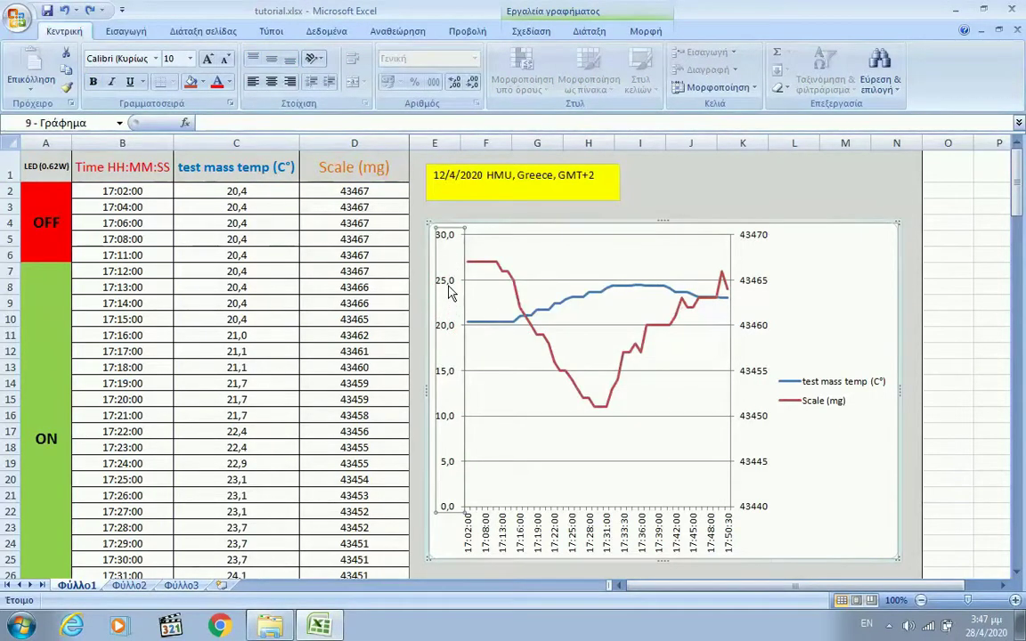
# - Fix the left temperature axis maximum at 26, so it spans -4 to 26
pyautogui.rightClick(450, 284)
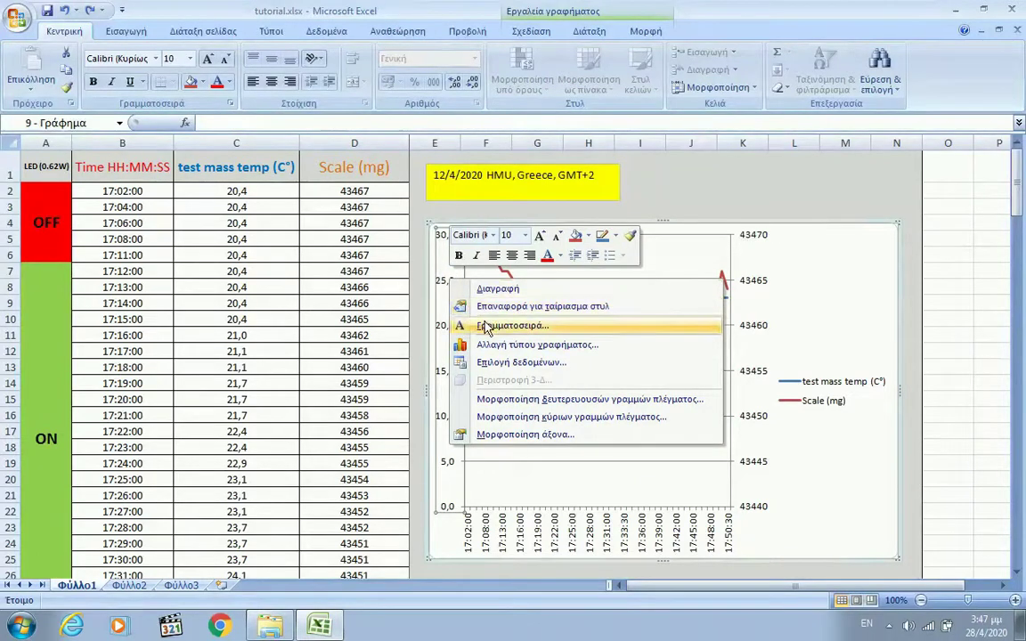
pyautogui.click(527, 437)
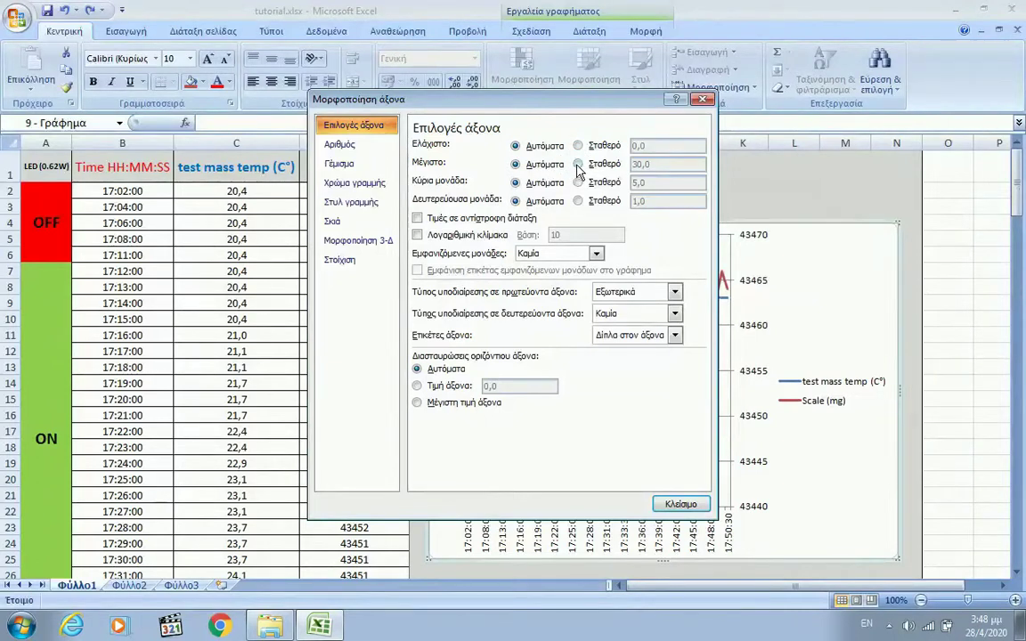
pyautogui.click(578, 165)
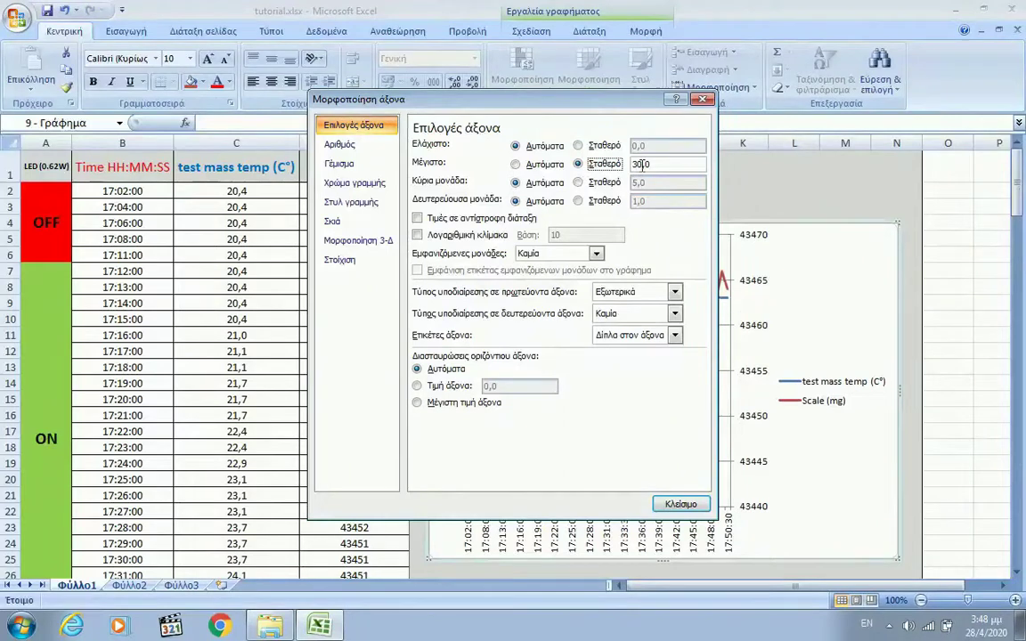
pyautogui.press('BackSpace')
pyautogui.press('BackSpace')
pyautogui.press('BackSpace')
pyautogui.write('2')
pyautogui.write('6')
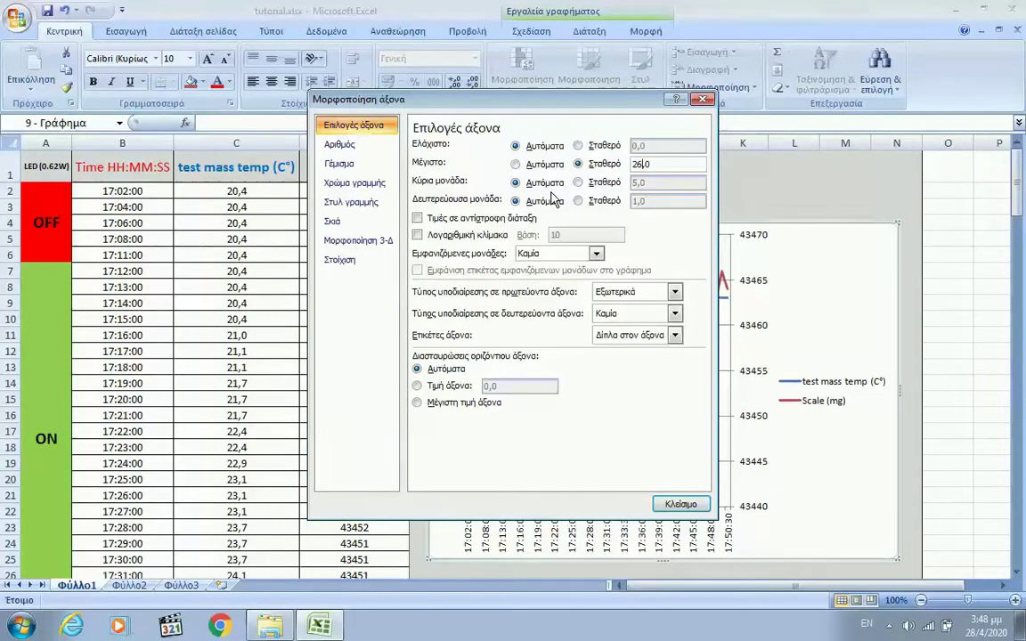
pyautogui.click(660, 504)
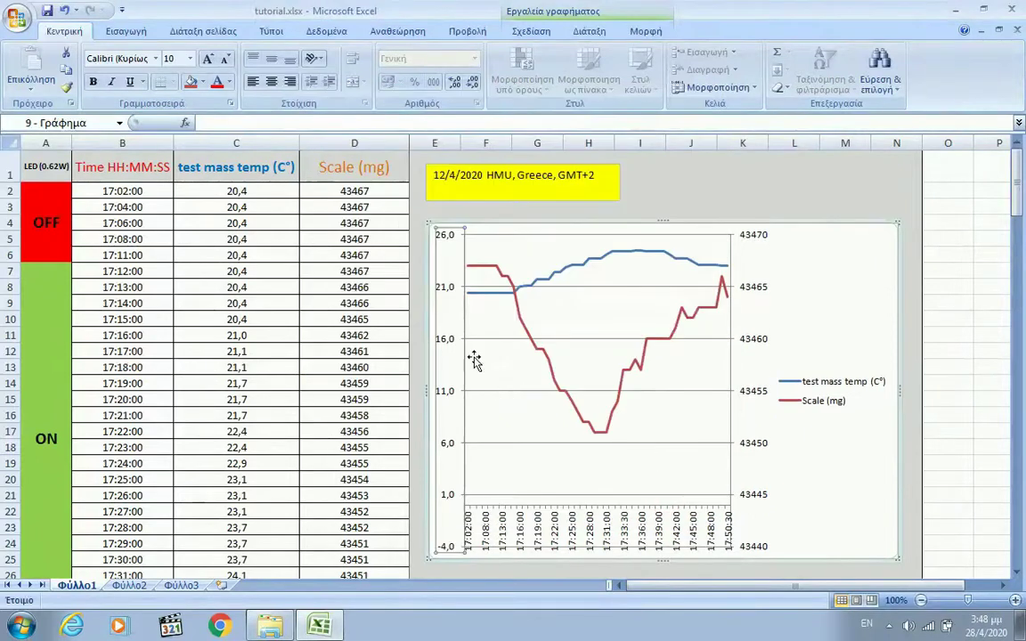
pyautogui.click(470, 287)
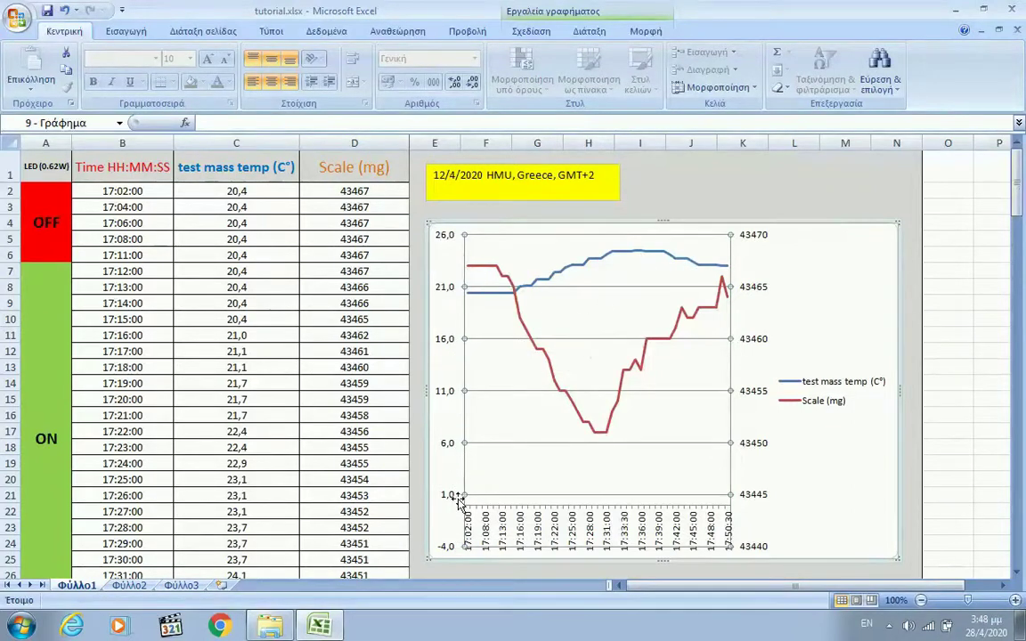
pyautogui.click(445, 400)
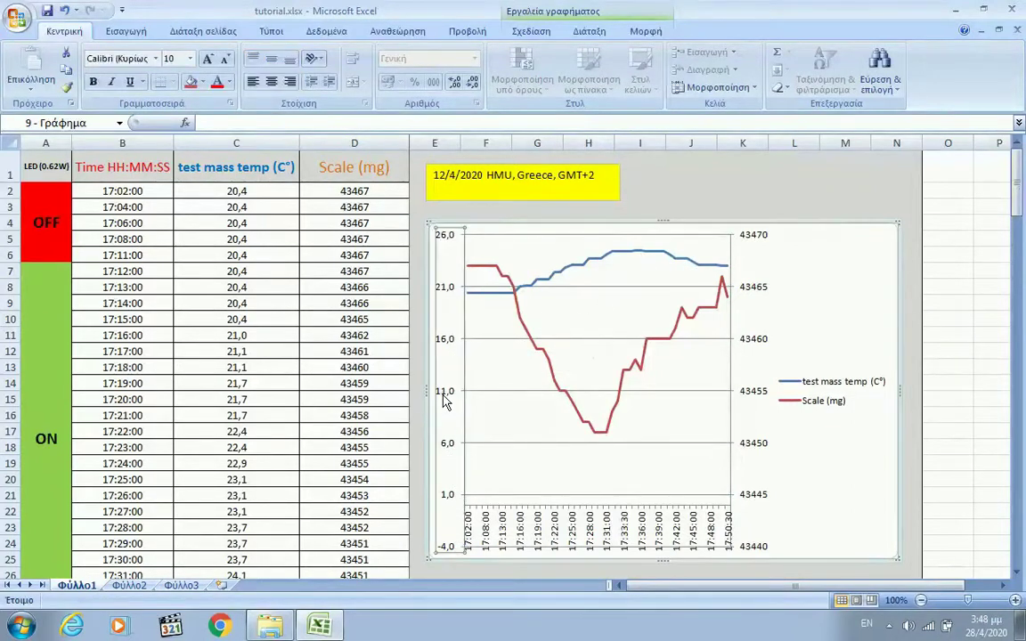
pyautogui.rightClick(452, 340)
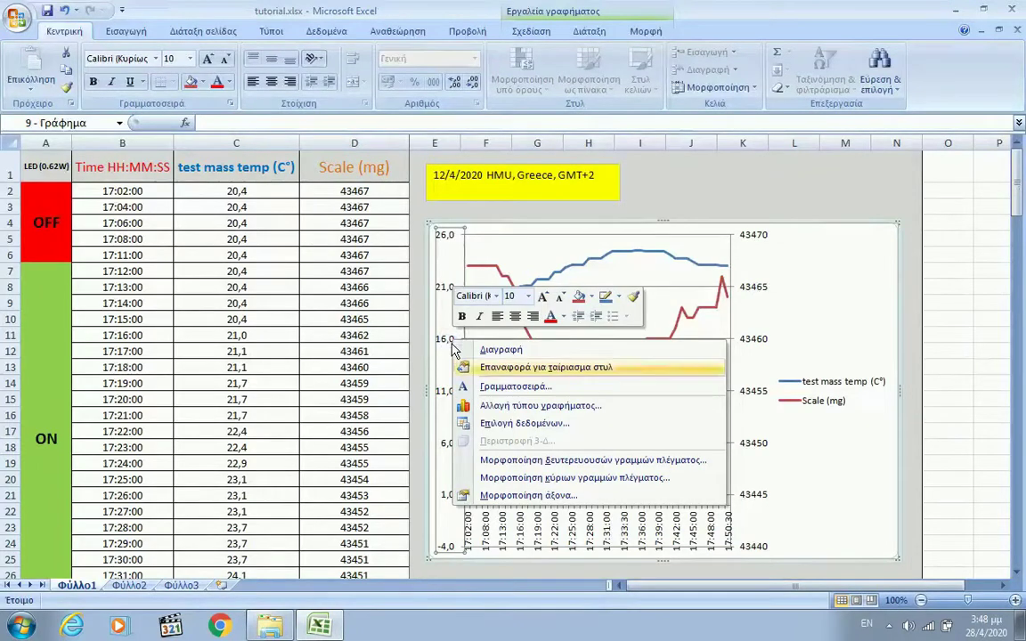
pyautogui.click(525, 499)
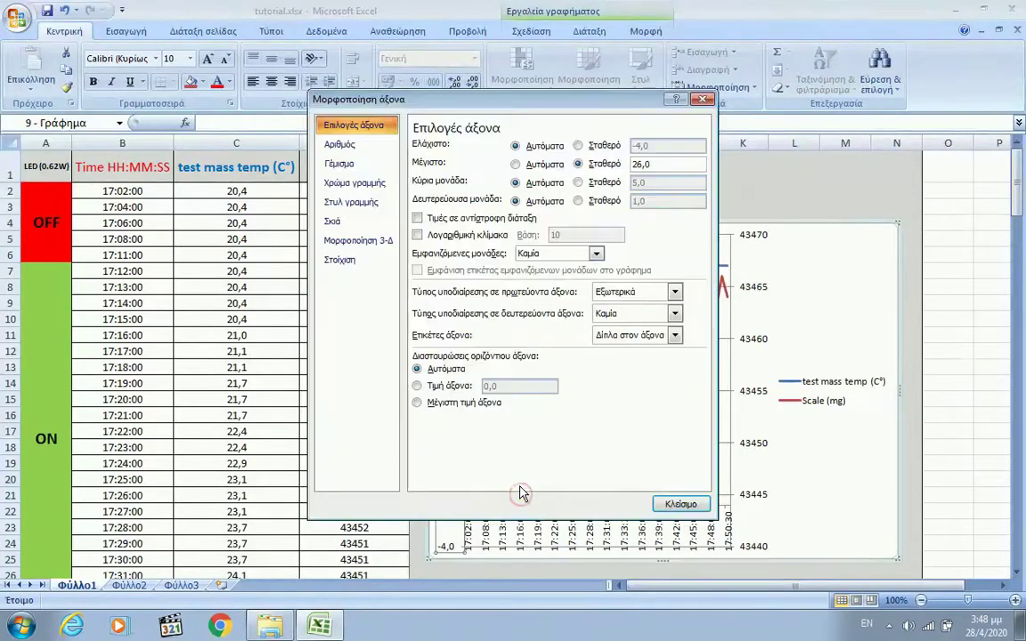
pyautogui.click(579, 145)
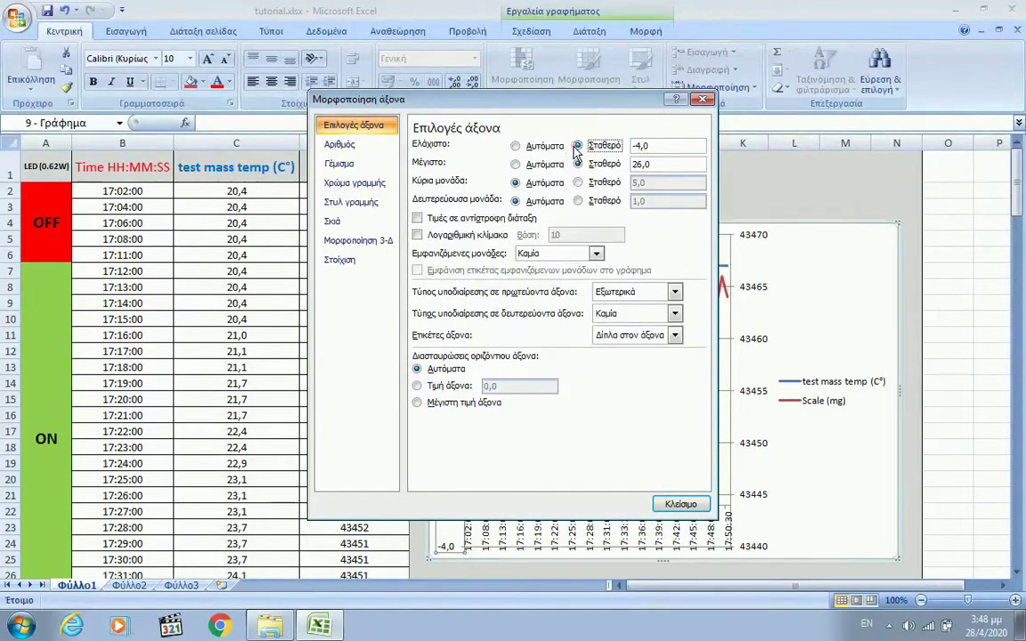
pyautogui.click(668, 144)
pyautogui.press('BackSpace')
pyautogui.press('BackSpace')
pyautogui.click(665, 502)
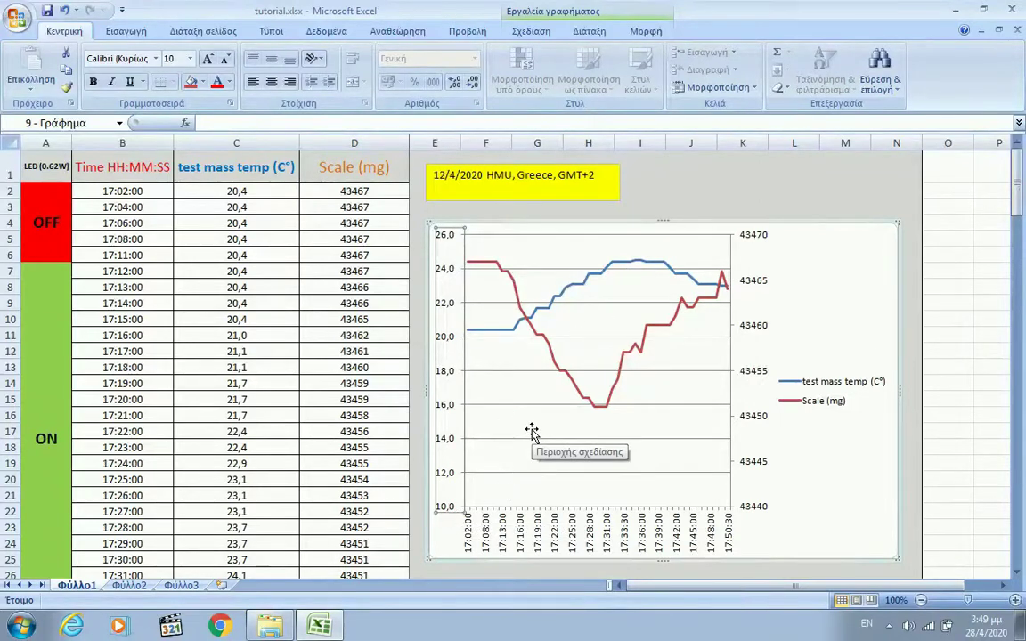
pyautogui.click(65, 16)
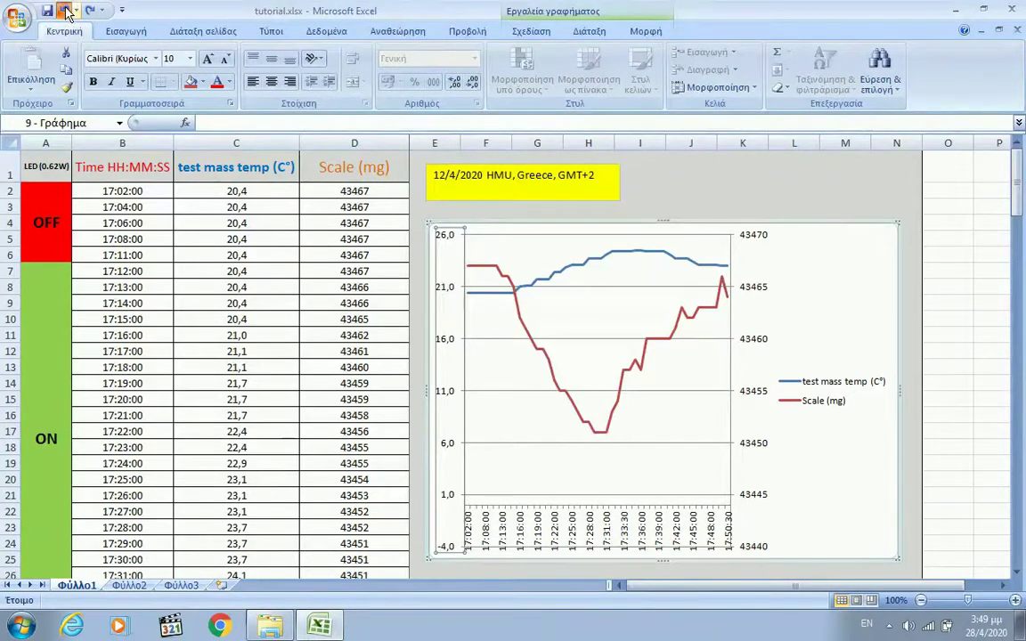
# - Undo the fixed maximum so the left temperature axis is back to 0 to 30
pyautogui.click(67, 14)
pyautogui.click(666, 407)
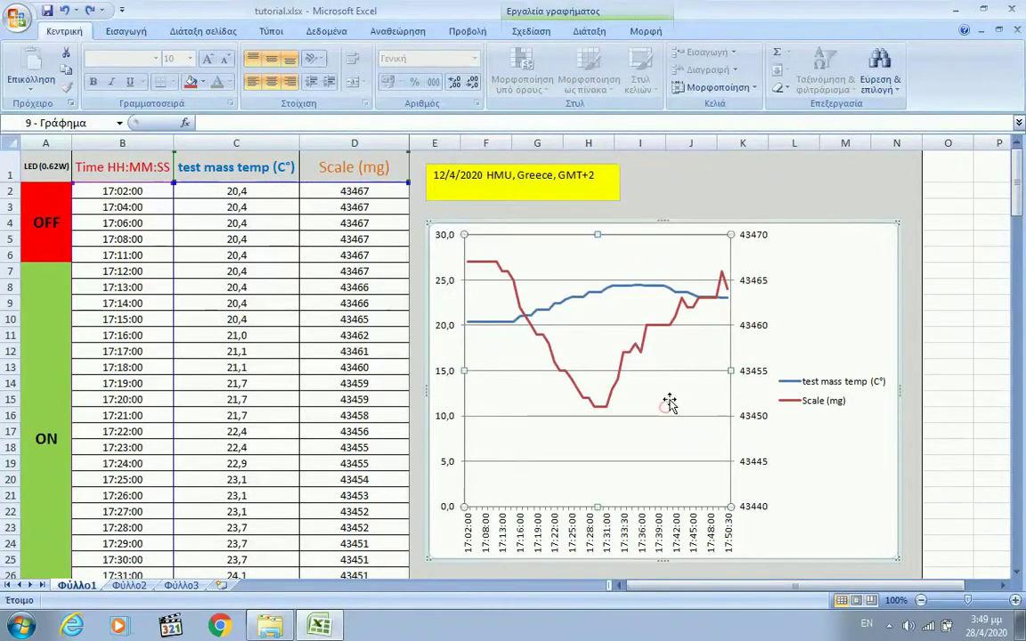
pyautogui.click(748, 301)
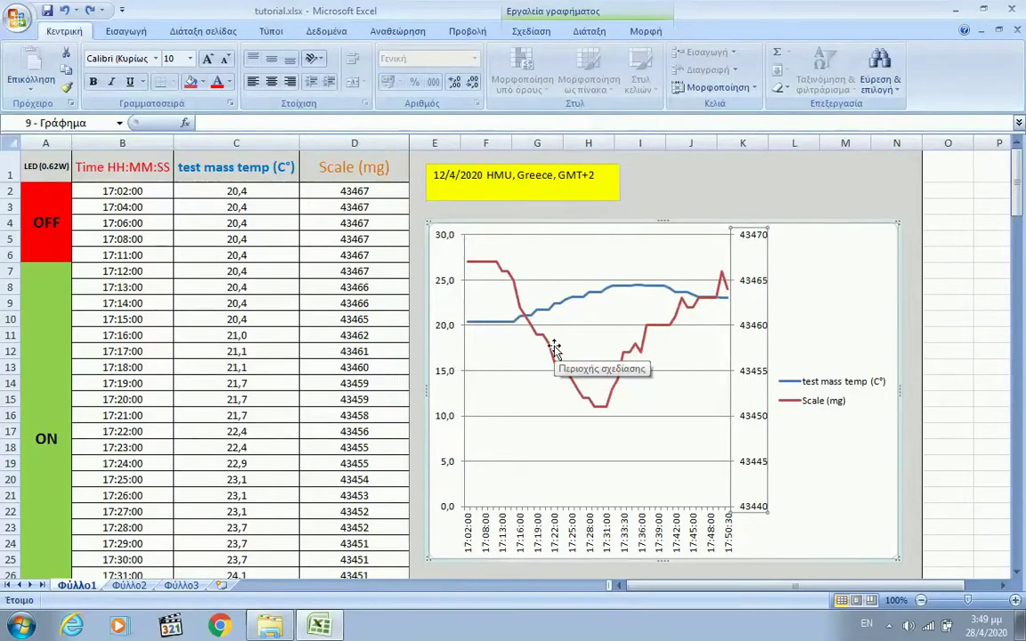
pyautogui.rightClick(748, 330)
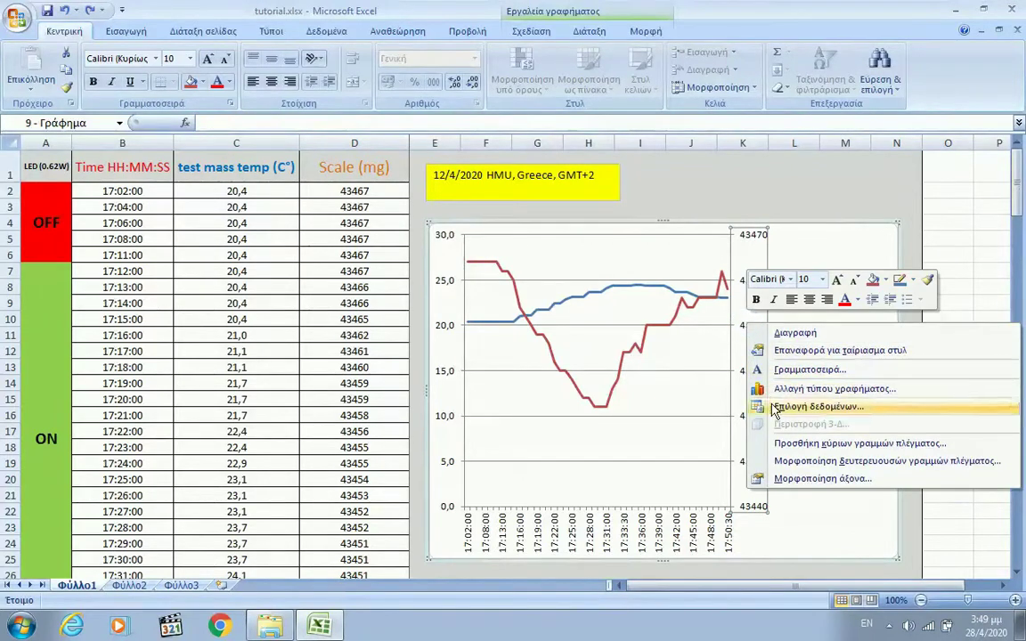
# - Set the Scale (mg) axis major unit to a fixed 2, labelling 43442 to 43470
pyautogui.click(804, 482)
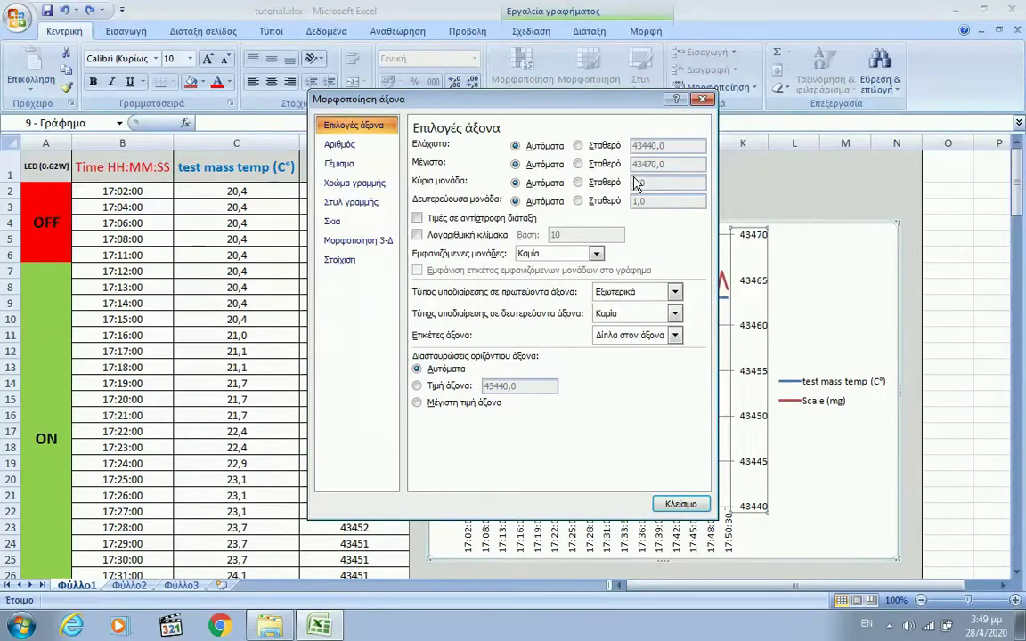
pyautogui.click(577, 182)
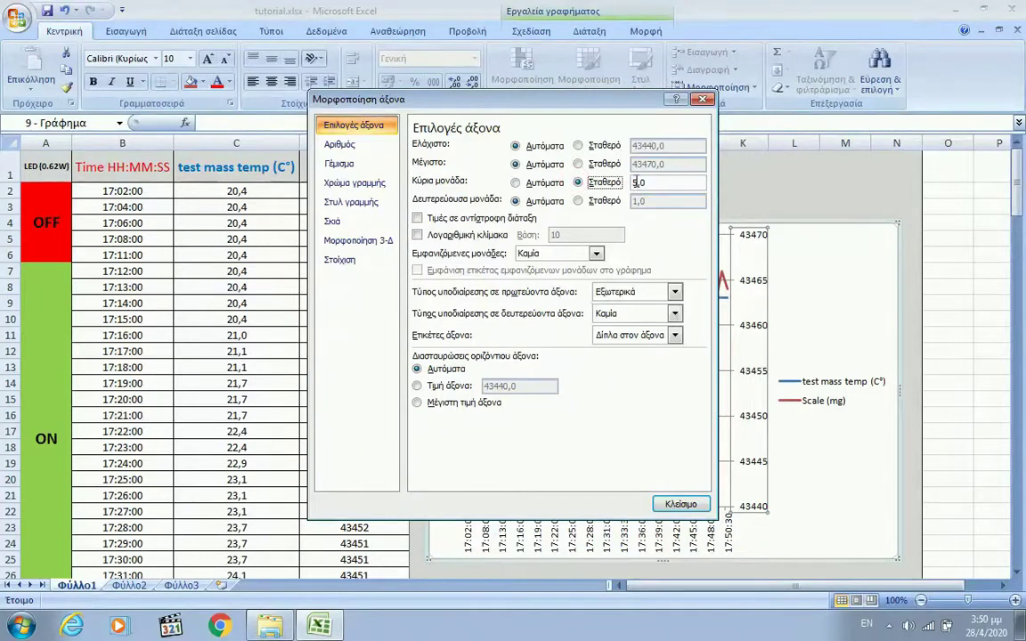
pyautogui.click(641, 183)
pyautogui.click(683, 506)
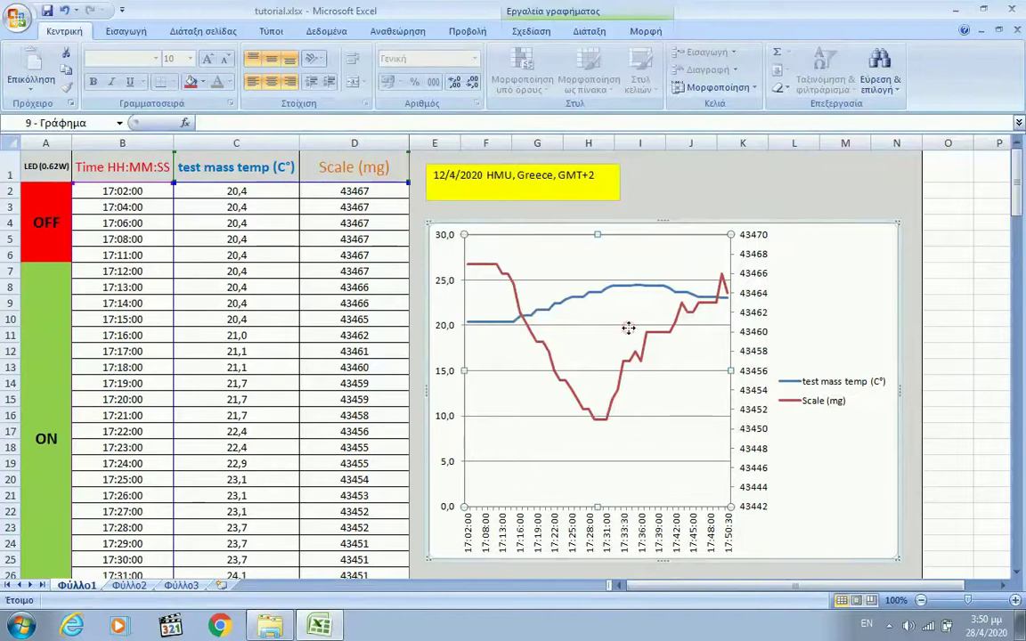
# - Turn on major, then minor, horizontal gridlines from the right Scale (mg) axis
pyautogui.rightClick(629, 330)
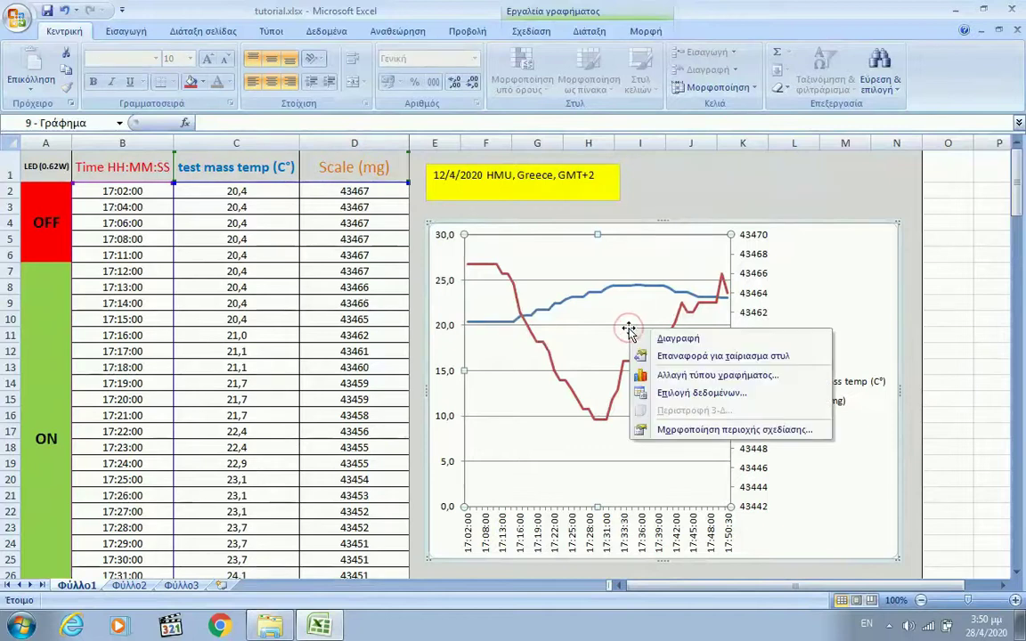
pyautogui.press('Escape')
pyautogui.click(762, 302)
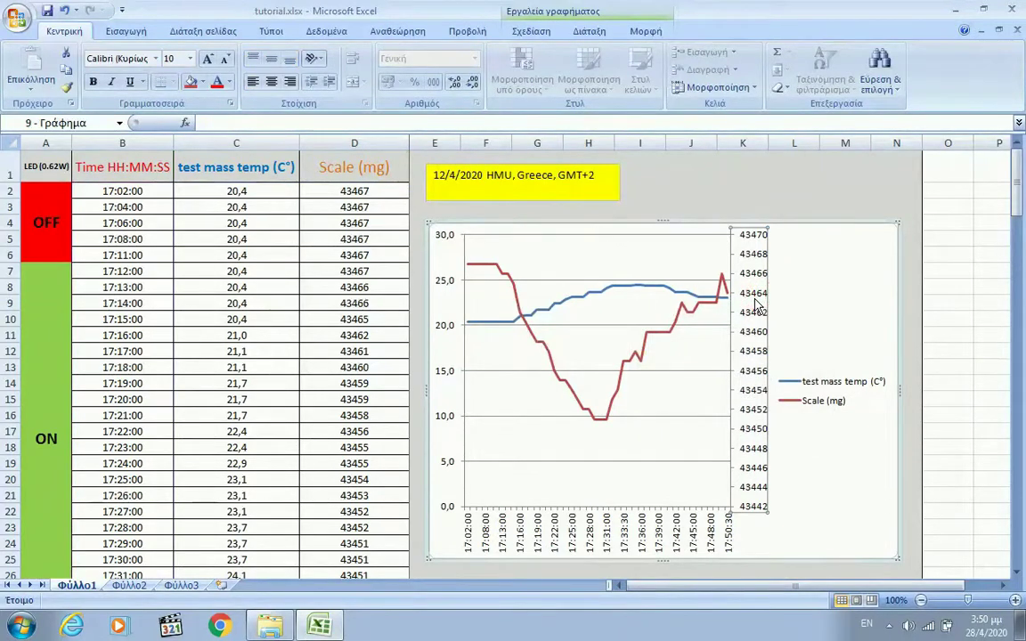
pyautogui.rightClick(758, 304)
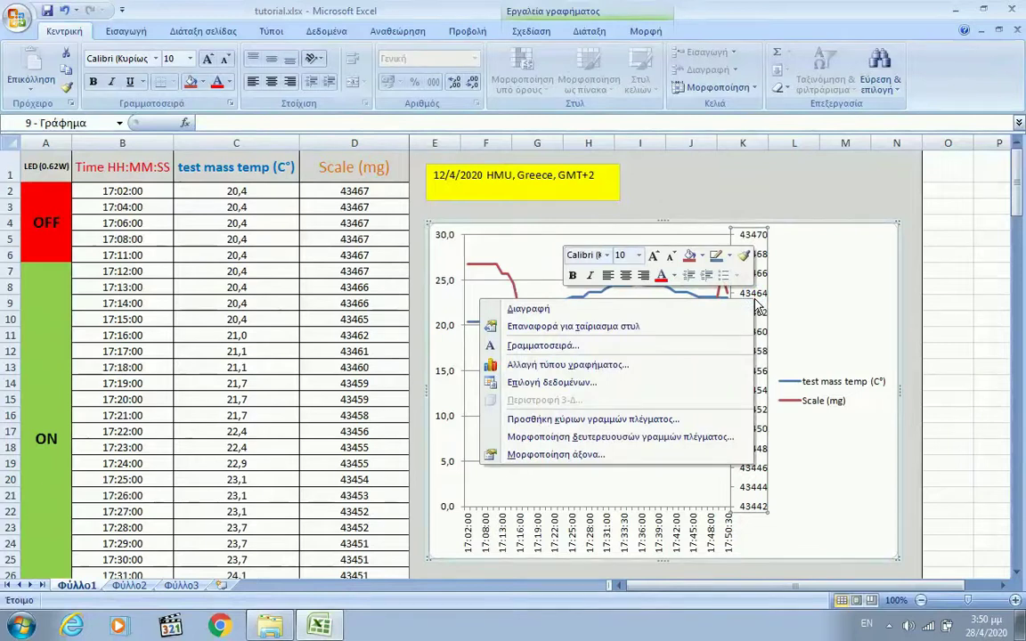
pyautogui.click(599, 422)
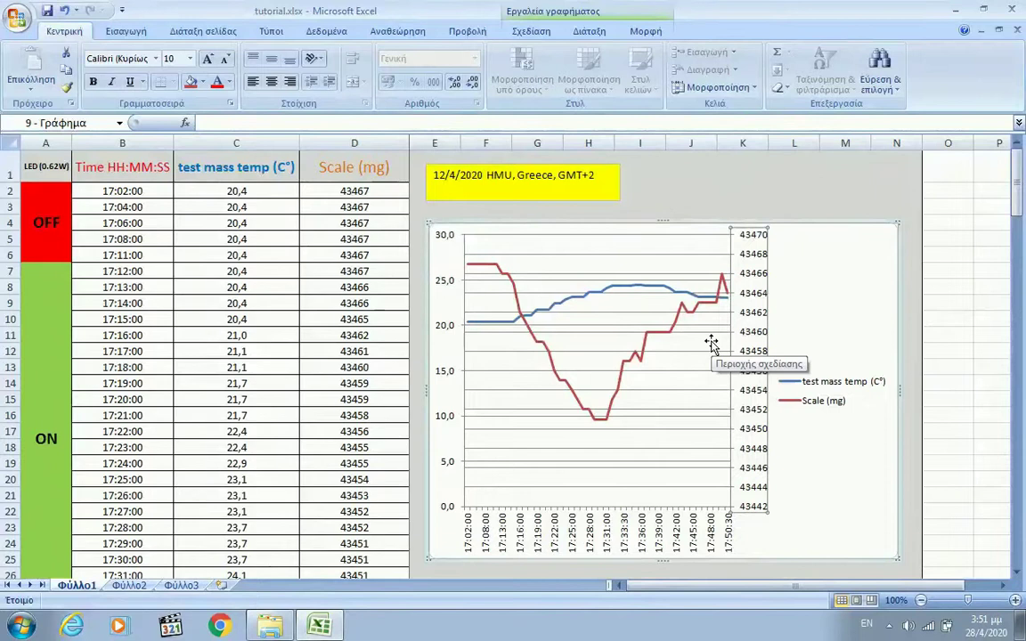
pyautogui.rightClick(733, 338)
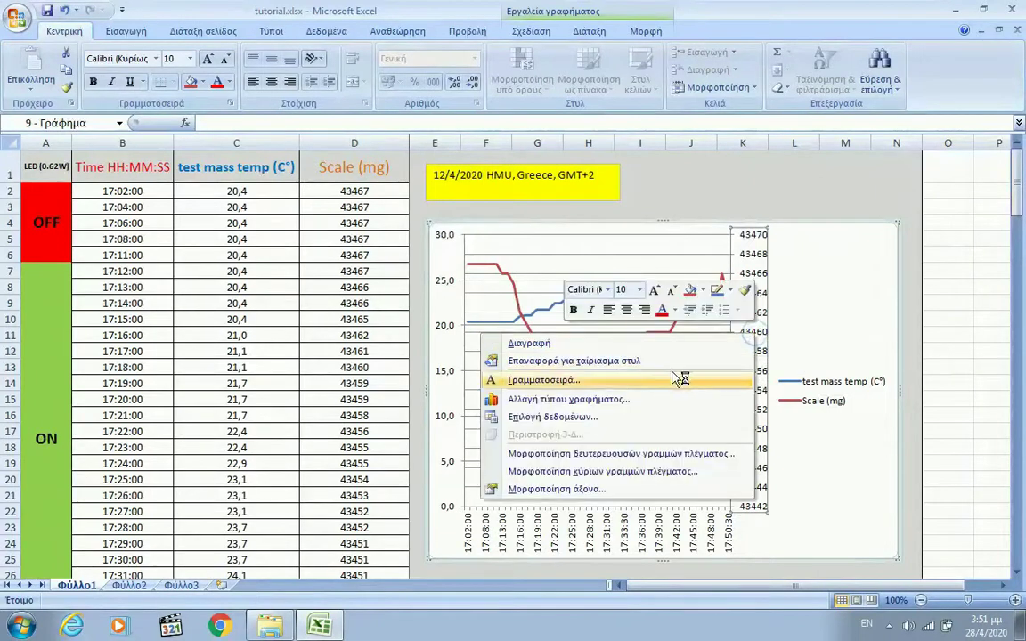
pyautogui.click(605, 455)
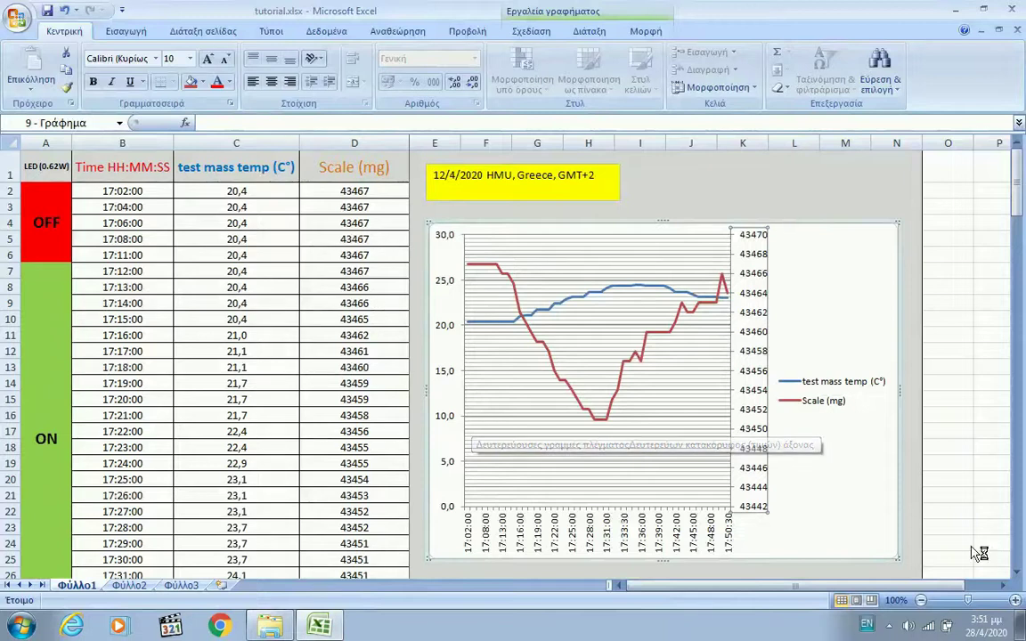
pyautogui.rightClick(667, 540)
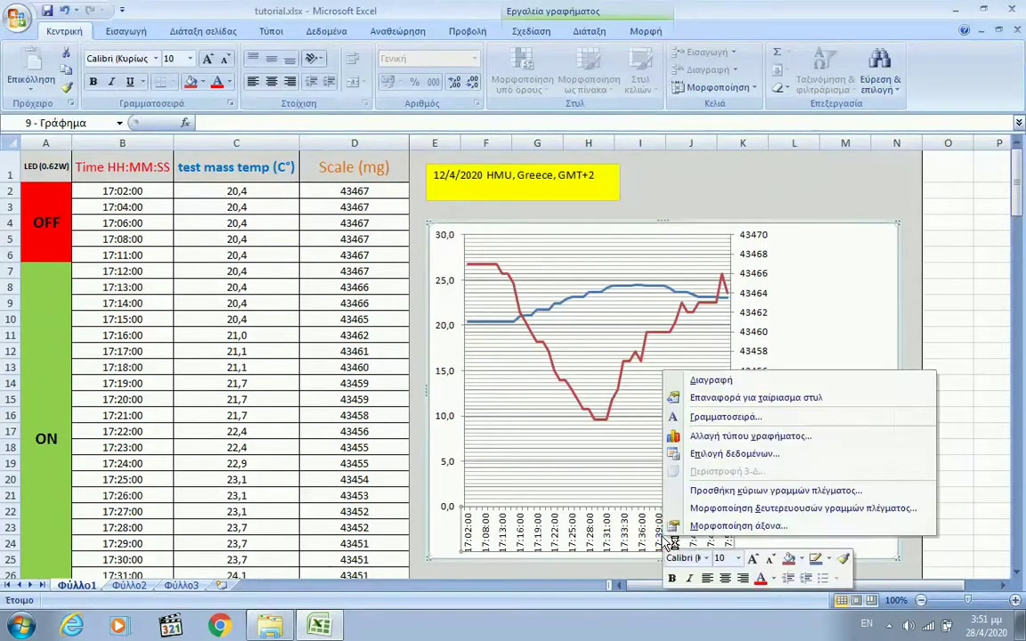
pyautogui.click(741, 493)
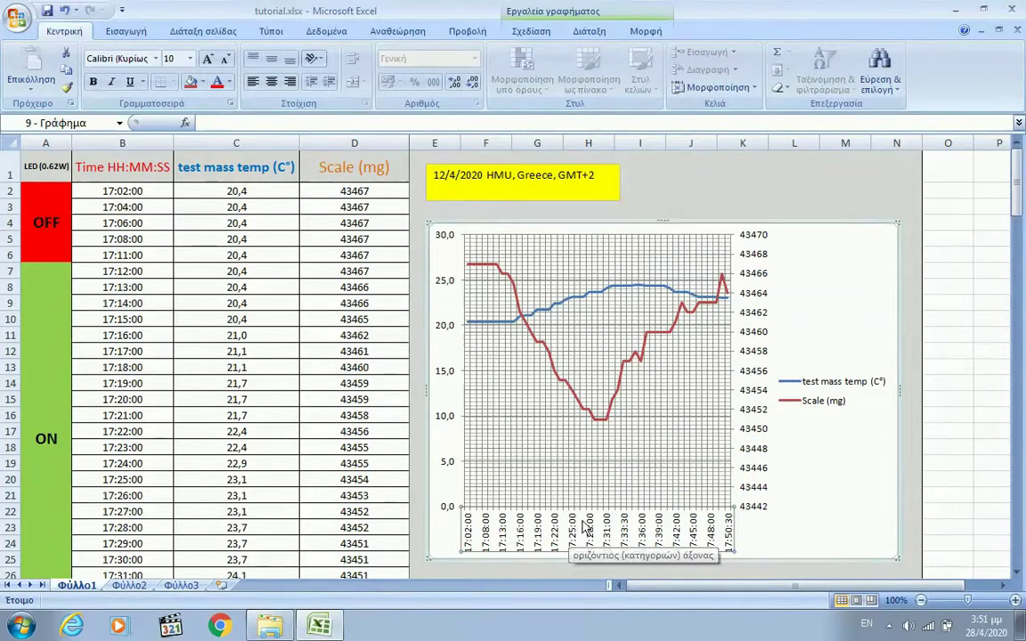
pyautogui.rightClick(605, 527)
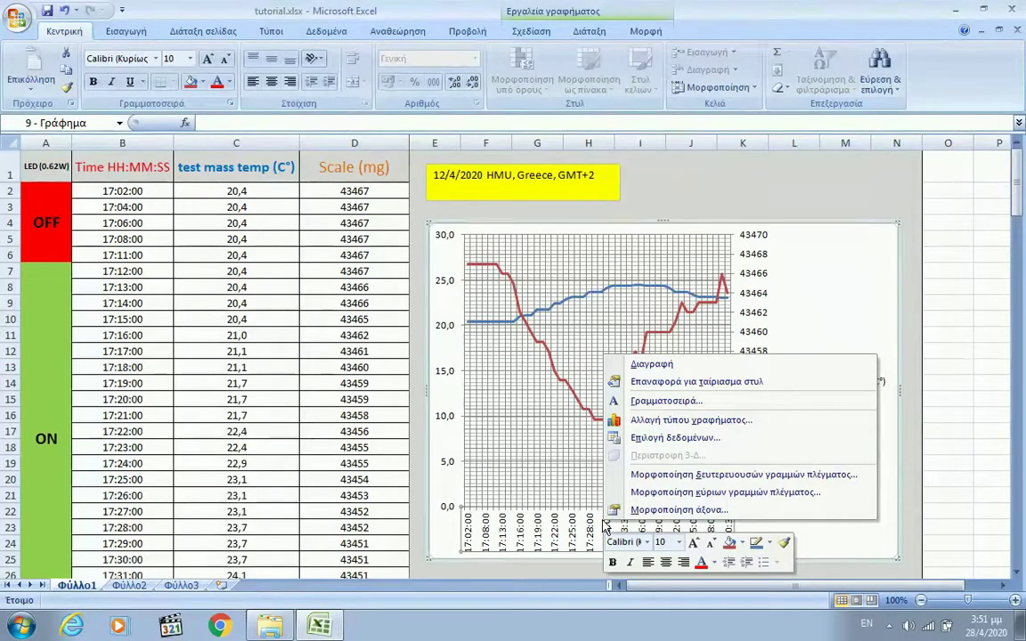
pyautogui.click(557, 459)
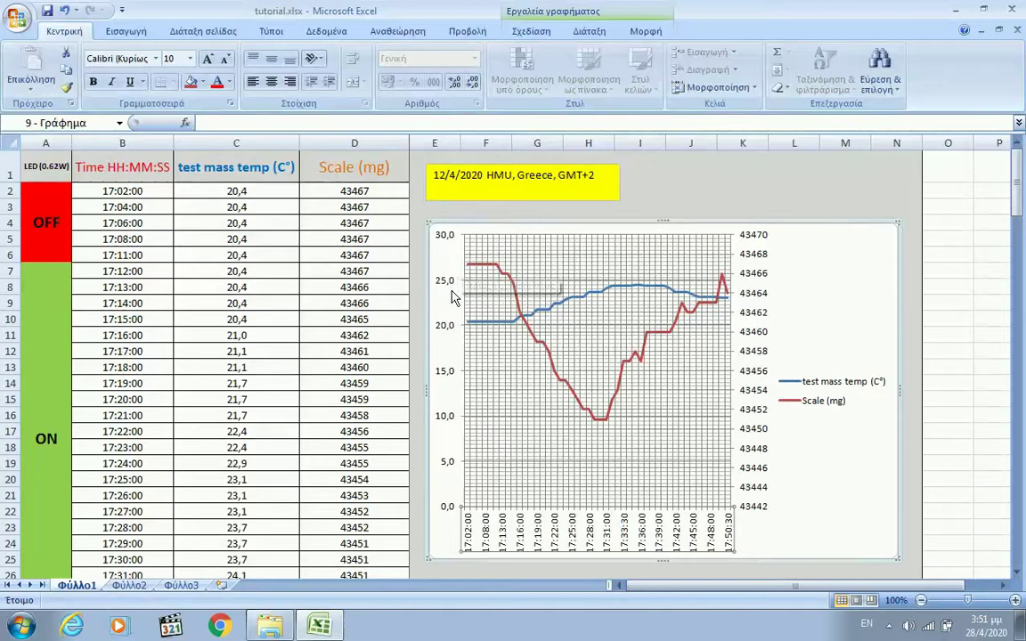
pyautogui.scroll(-2, 793, 330)
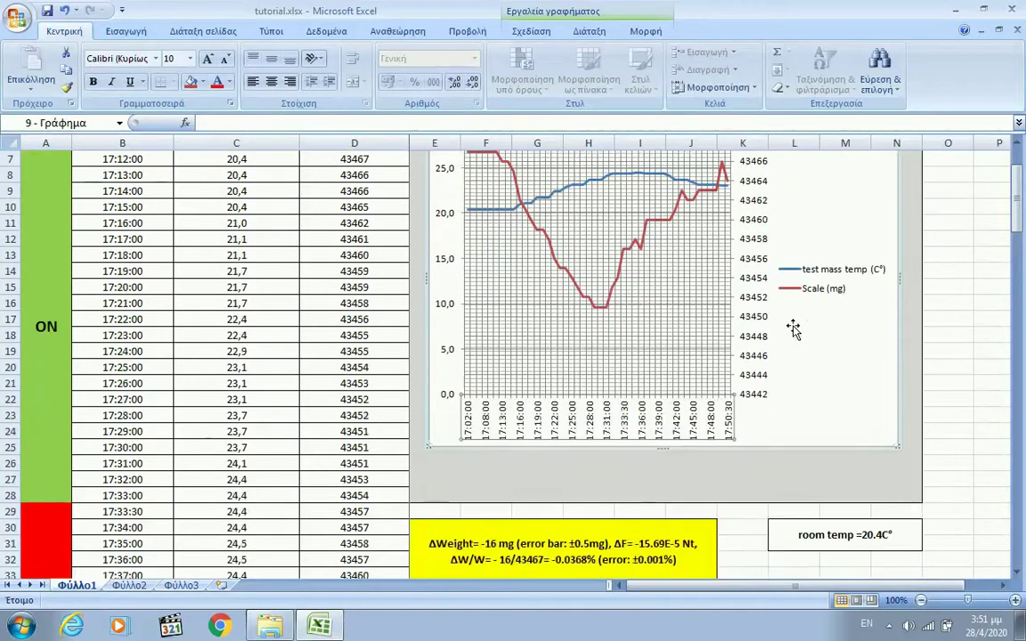
pyautogui.scroll(2, 792, 328)
pyautogui.scroll(-3, 793, 328)
pyautogui.scroll(-2, 793, 328)
pyautogui.scroll(2, 793, 328)
pyautogui.scroll(3, 793, 328)
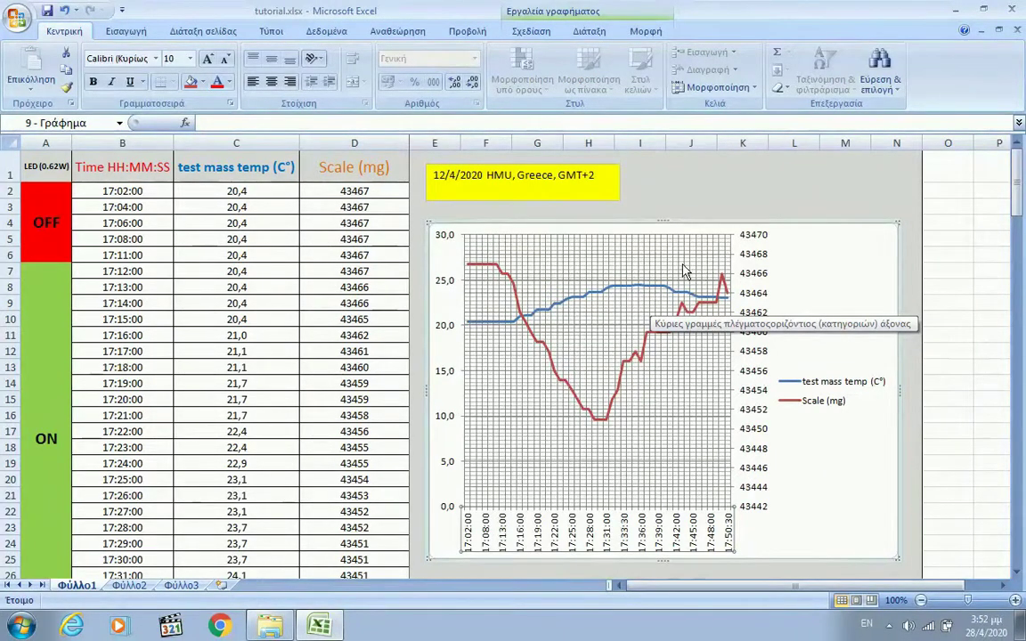
pyautogui.click(699, 235)
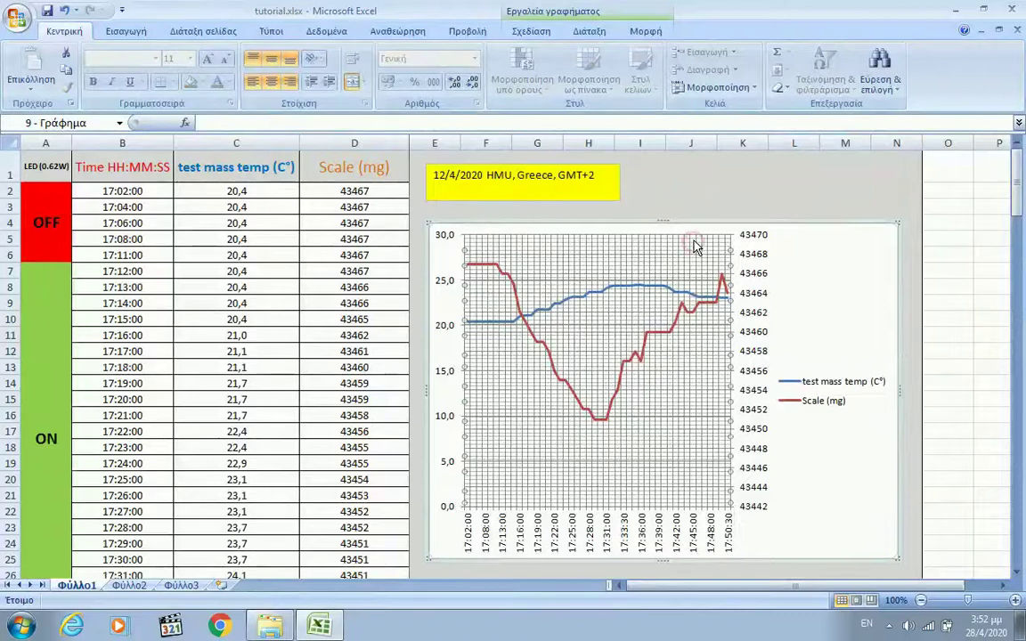
pyautogui.click(708, 210)
pyautogui.scroll(-3, 694, 237)
pyautogui.scroll(3, 695, 248)
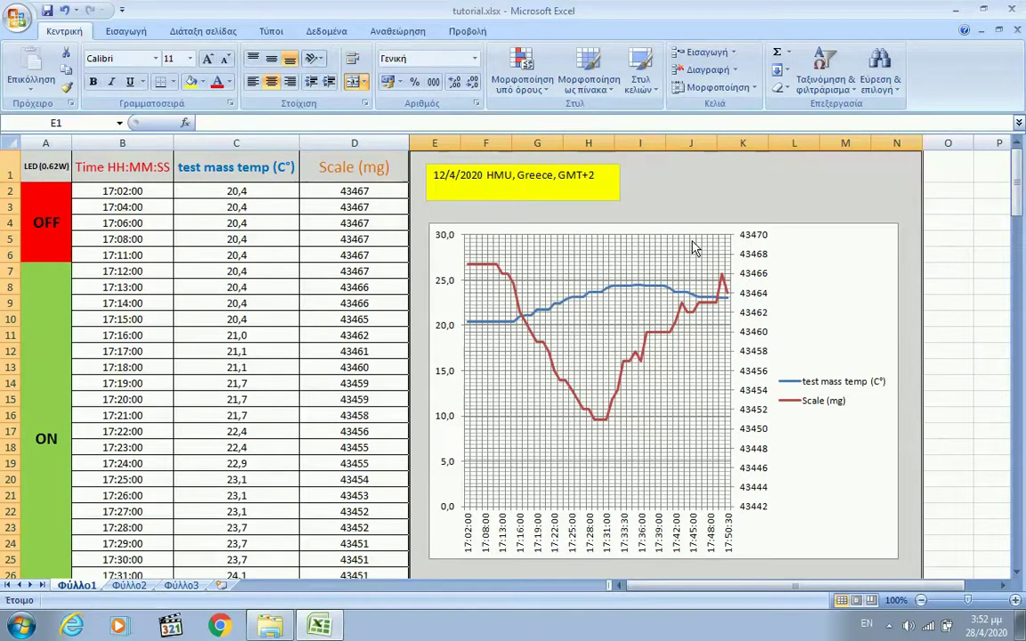
pyautogui.click(779, 253)
pyautogui.scroll(-3, 777, 256)
pyautogui.scroll(3, 777, 256)
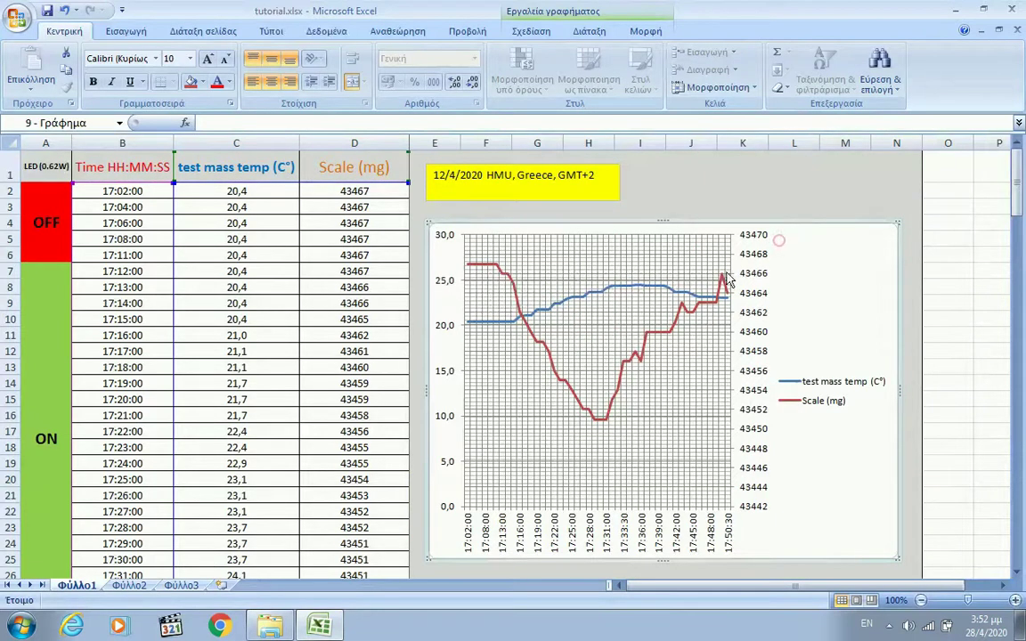
pyautogui.click(745, 197)
pyautogui.click(709, 266)
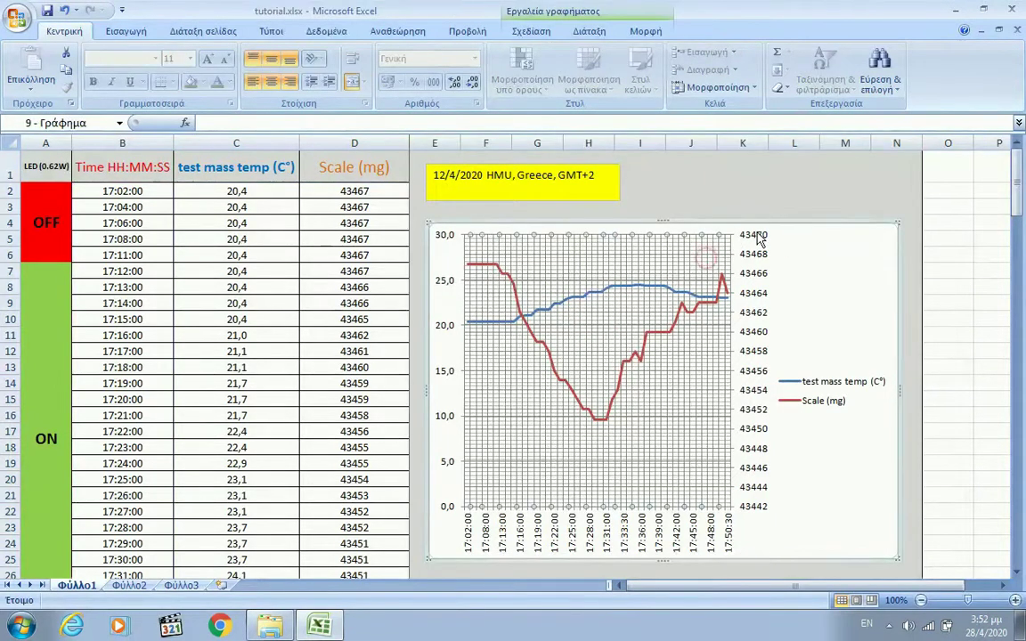
pyautogui.click(769, 203)
pyautogui.click(781, 244)
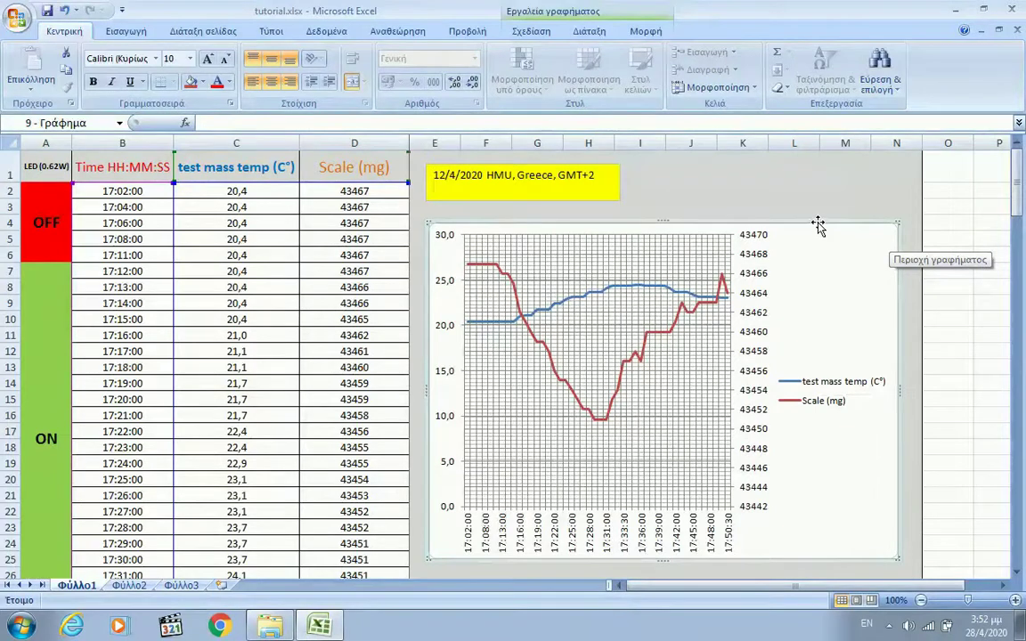
pyautogui.rightClick(818, 221)
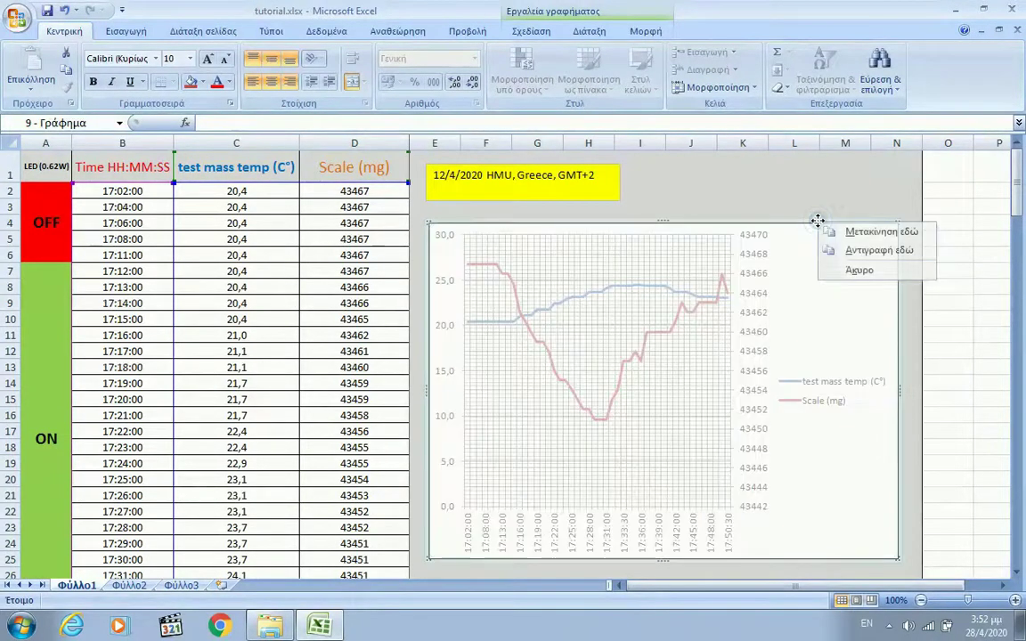
# - Fill the chart area with the peach preset gradient, linear at 90°
pyautogui.press('Escape')
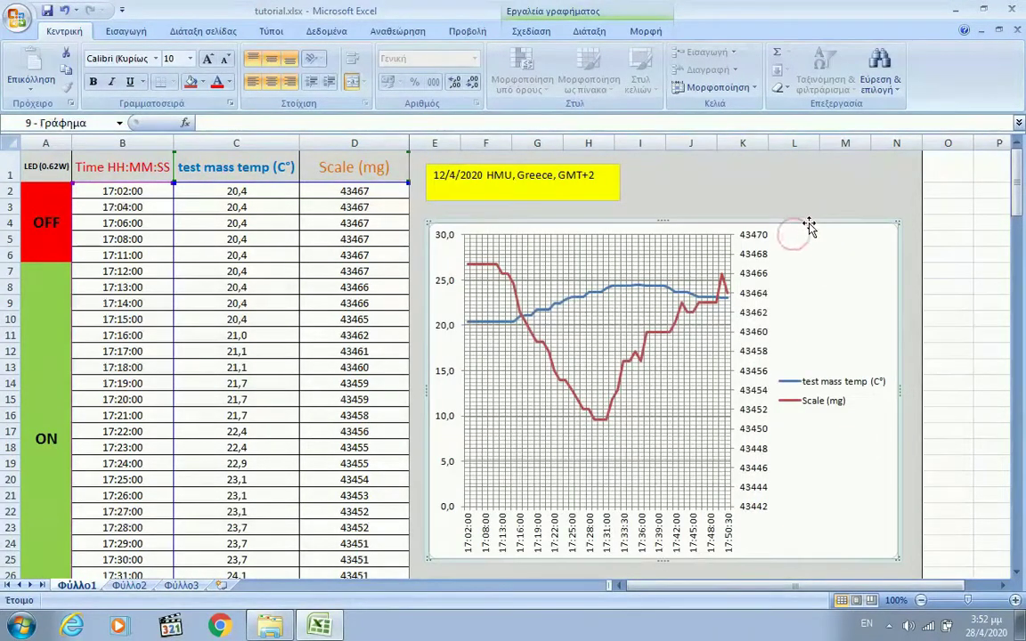
pyautogui.rightClick(804, 234)
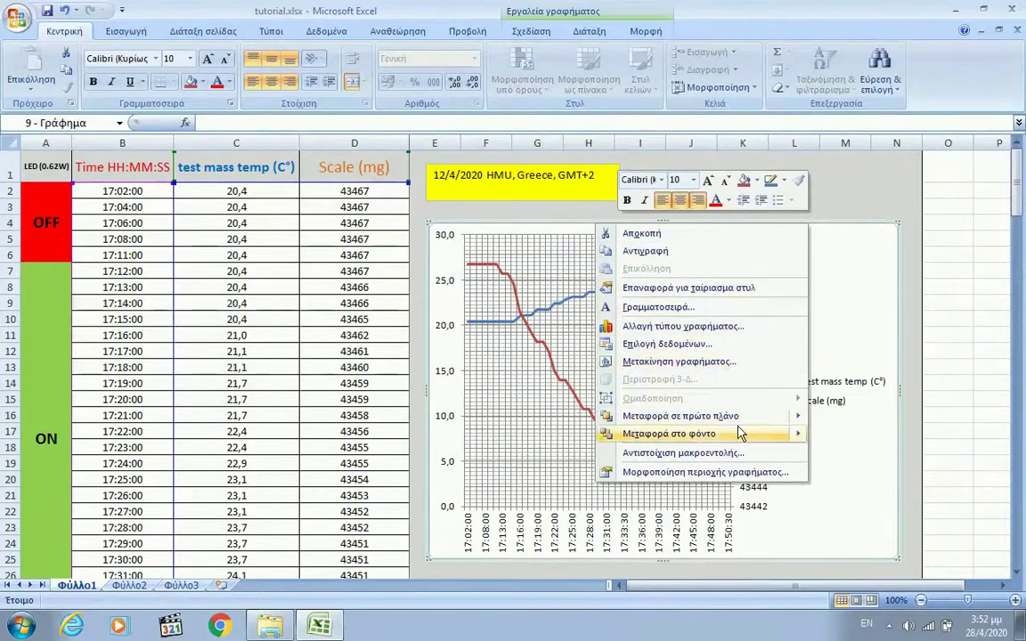
pyautogui.click(729, 474)
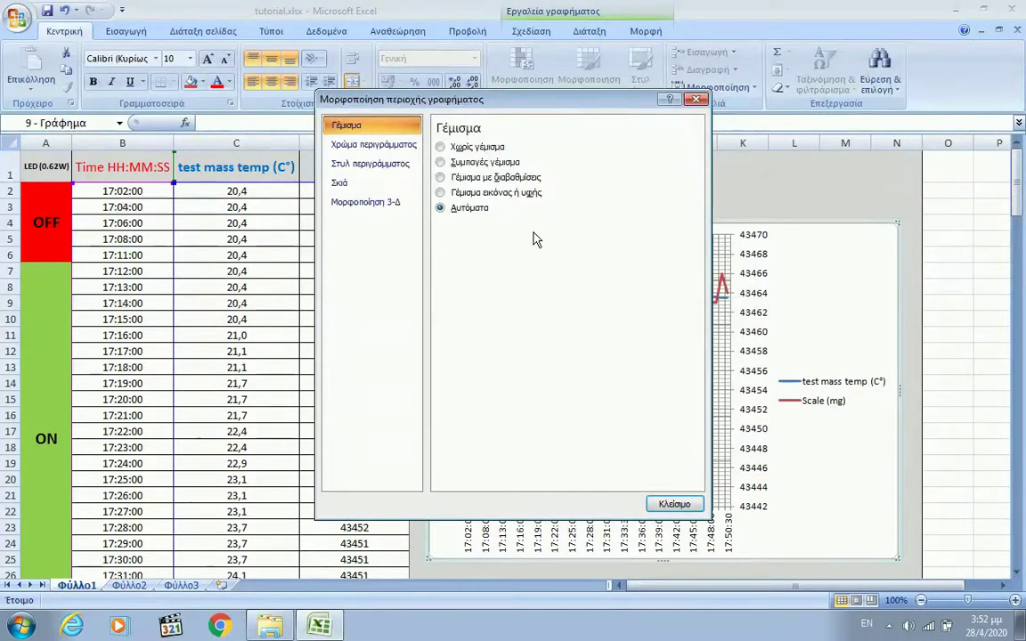
pyautogui.click(401, 150)
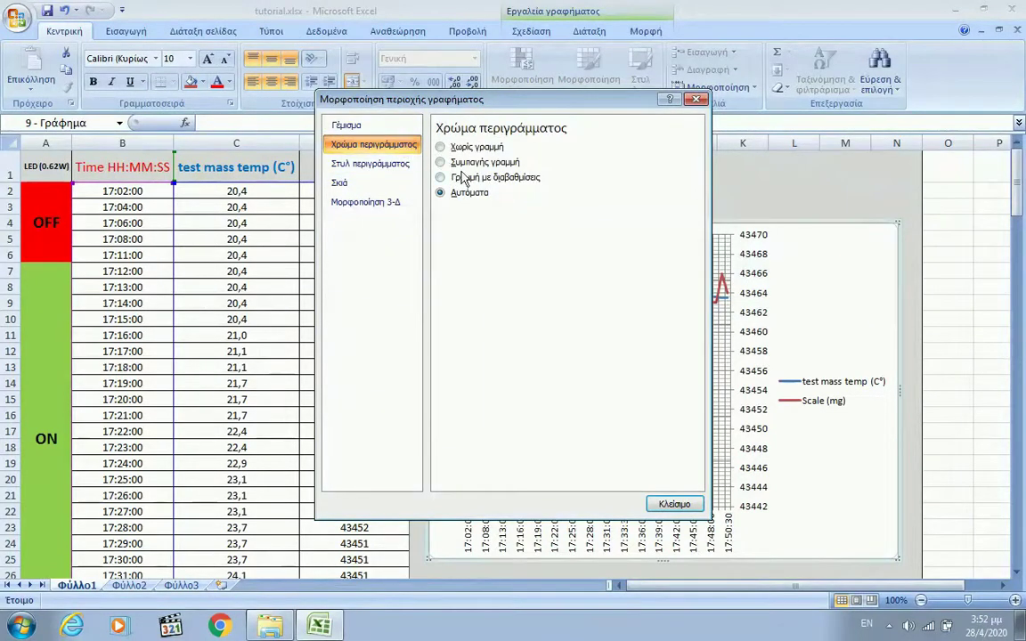
pyautogui.click(383, 125)
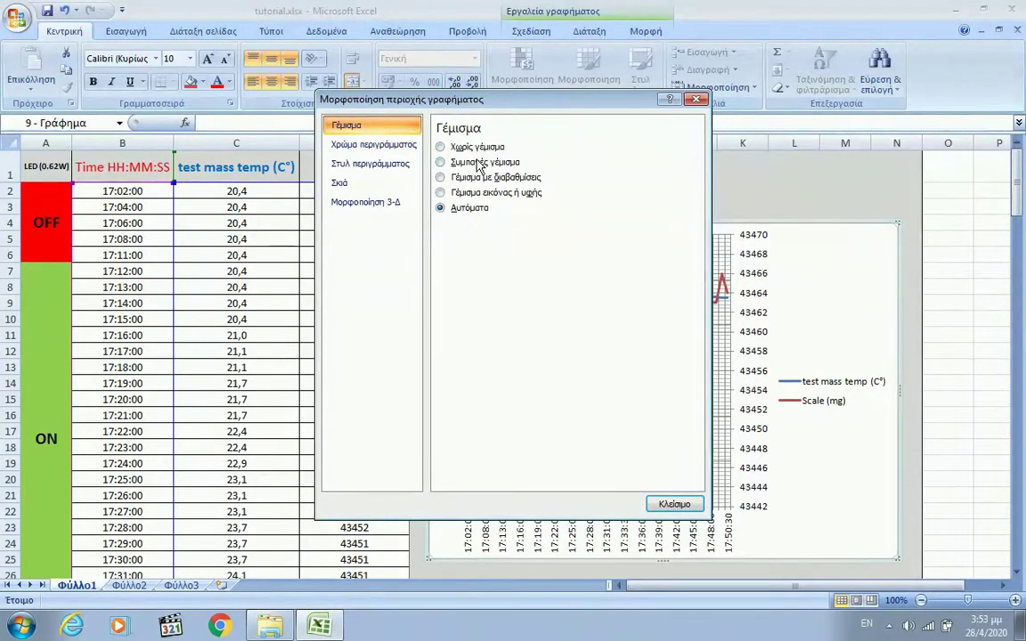
pyautogui.click(480, 163)
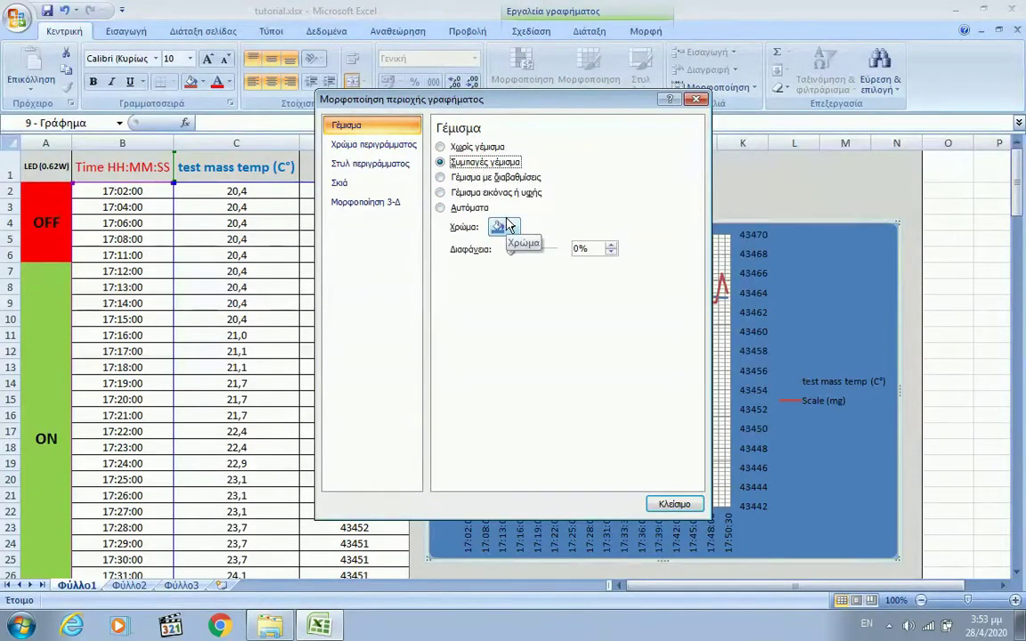
pyautogui.click(512, 177)
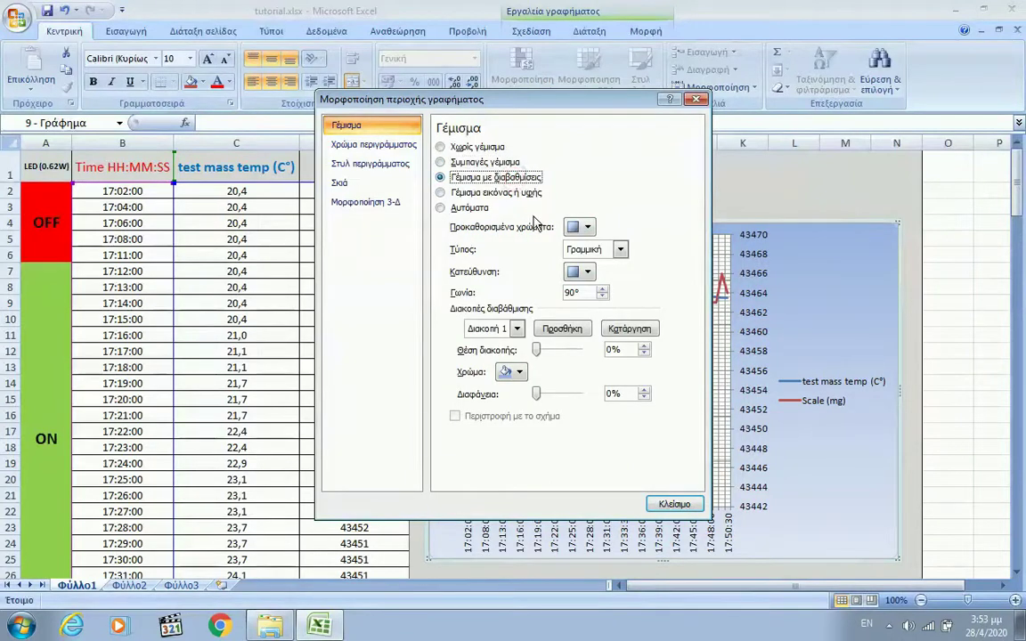
pyautogui.click(586, 228)
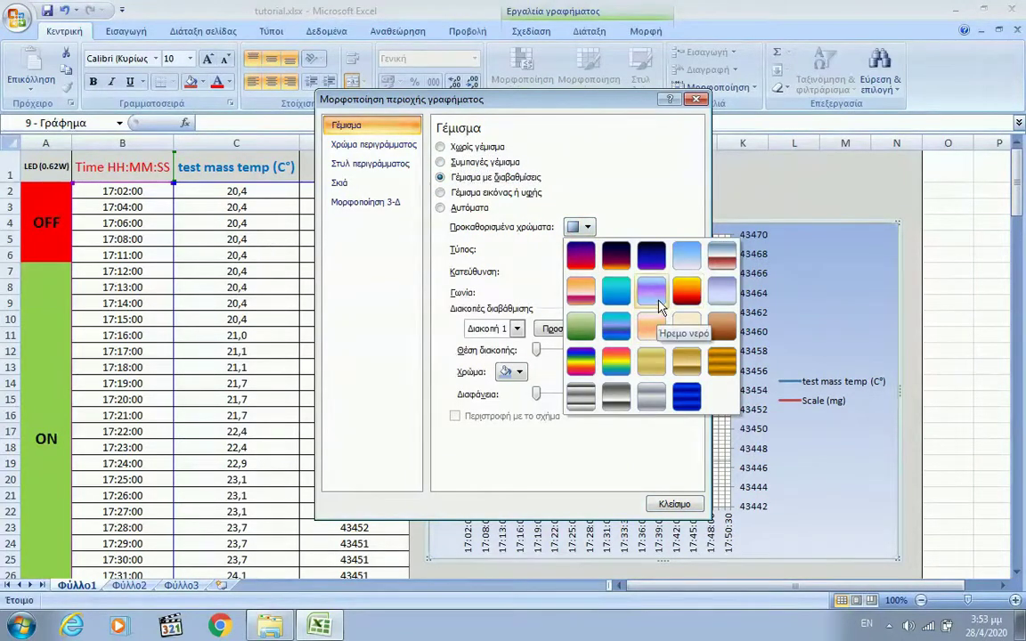
pyautogui.click(652, 325)
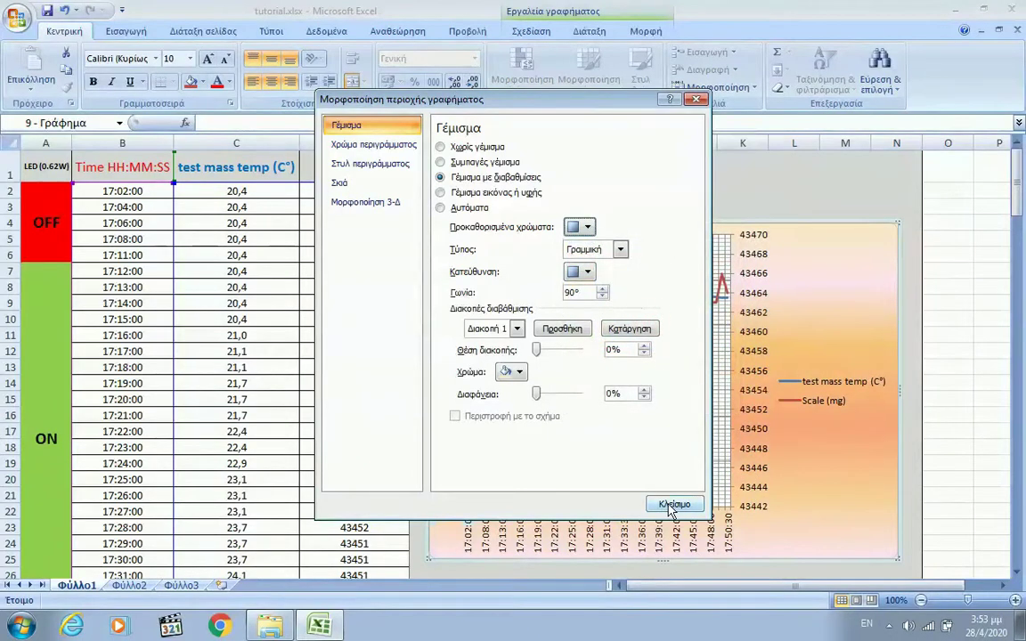
pyautogui.click(673, 505)
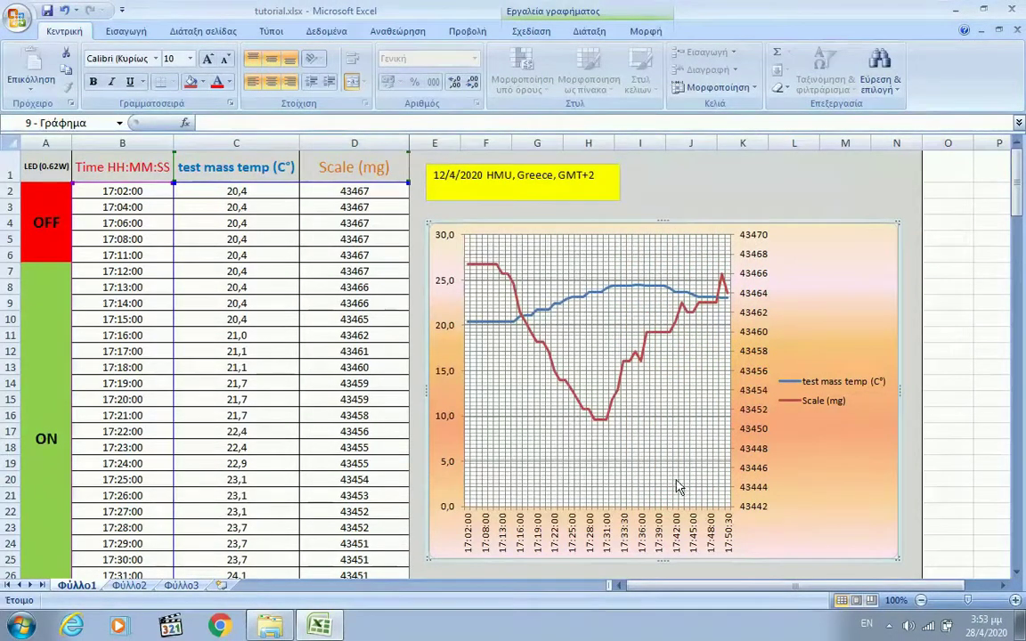
# - Turn on Rounded corners for the chart area's border
pyautogui.rightClick(798, 223)
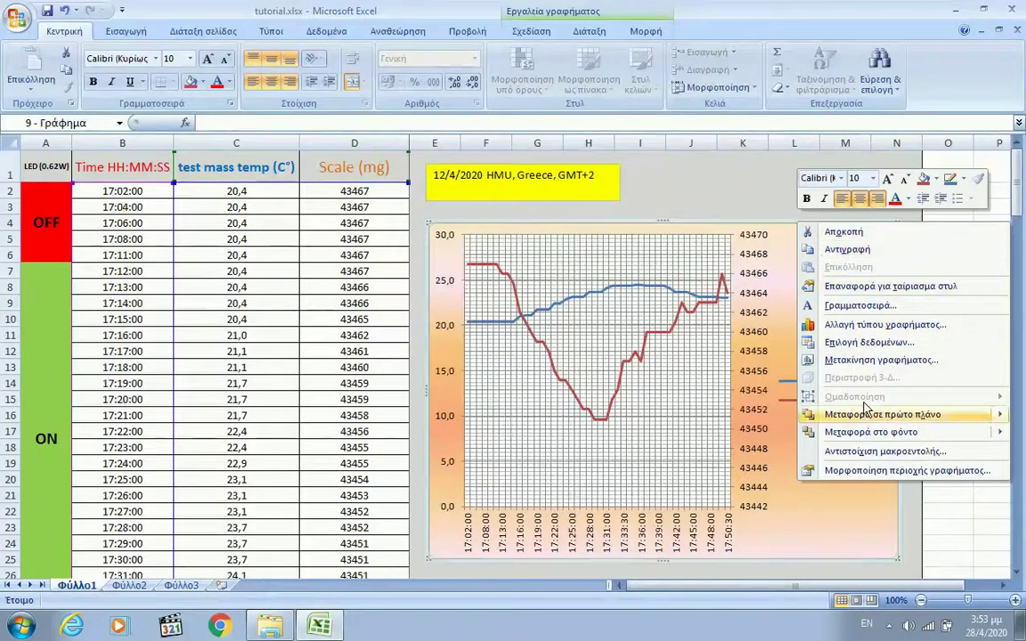
pyautogui.click(820, 471)
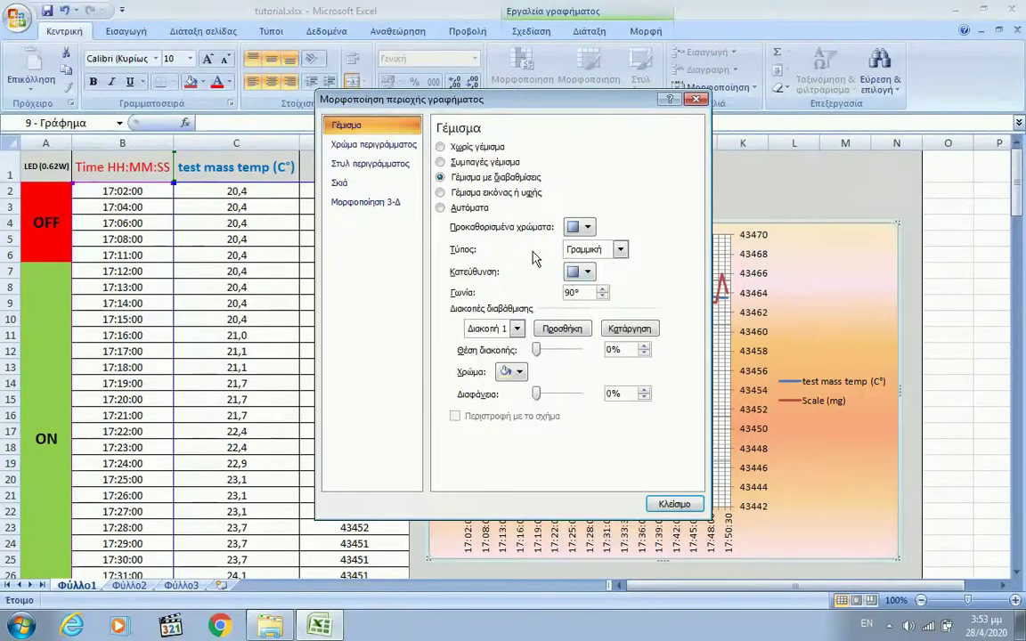
pyautogui.click(359, 169)
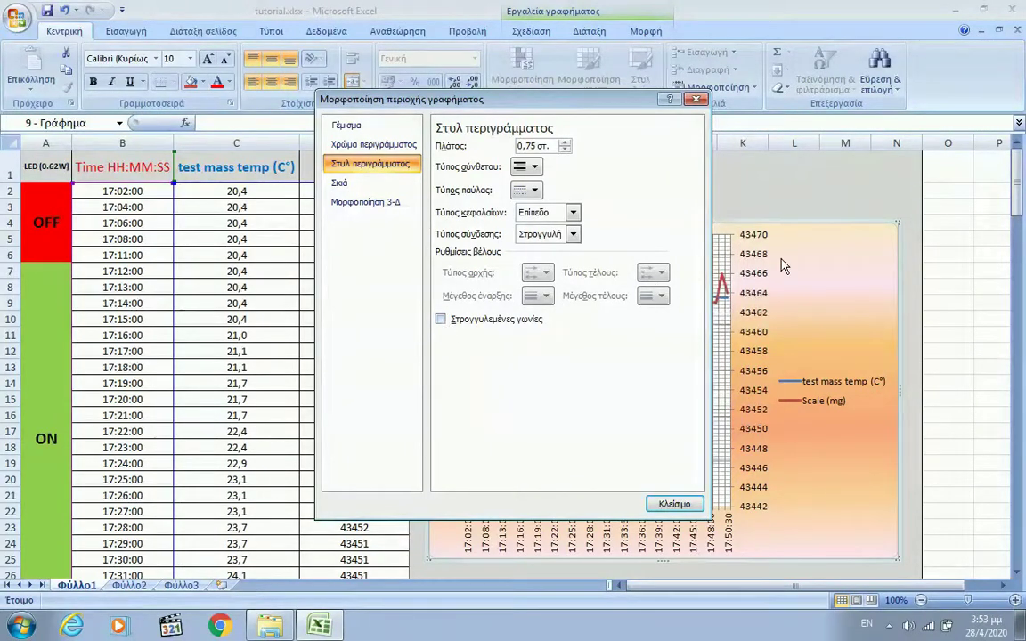
pyautogui.click(441, 320)
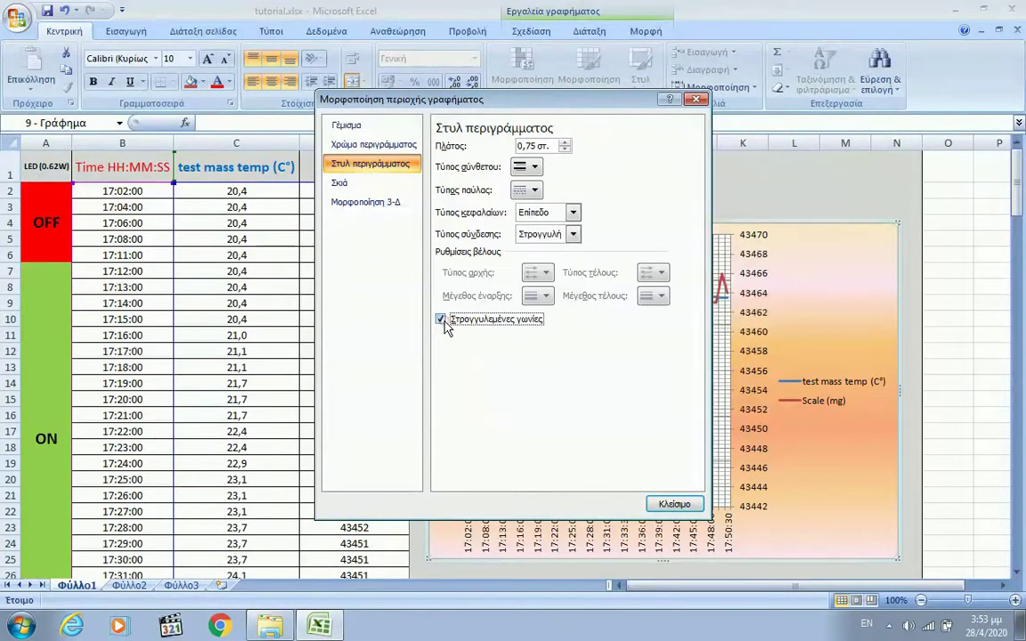
pyautogui.click(653, 505)
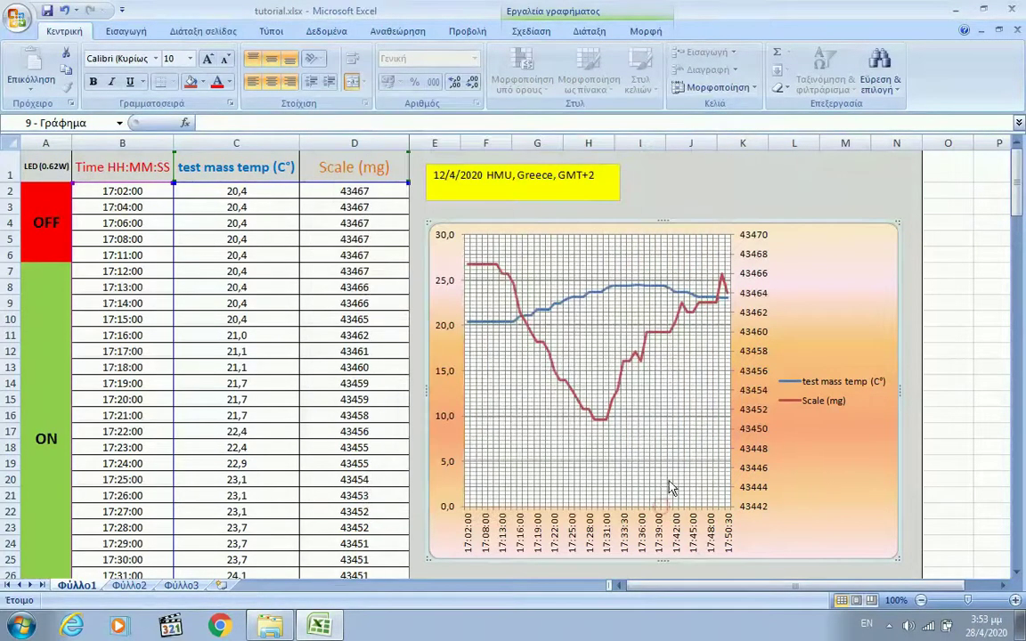
pyautogui.click(807, 191)
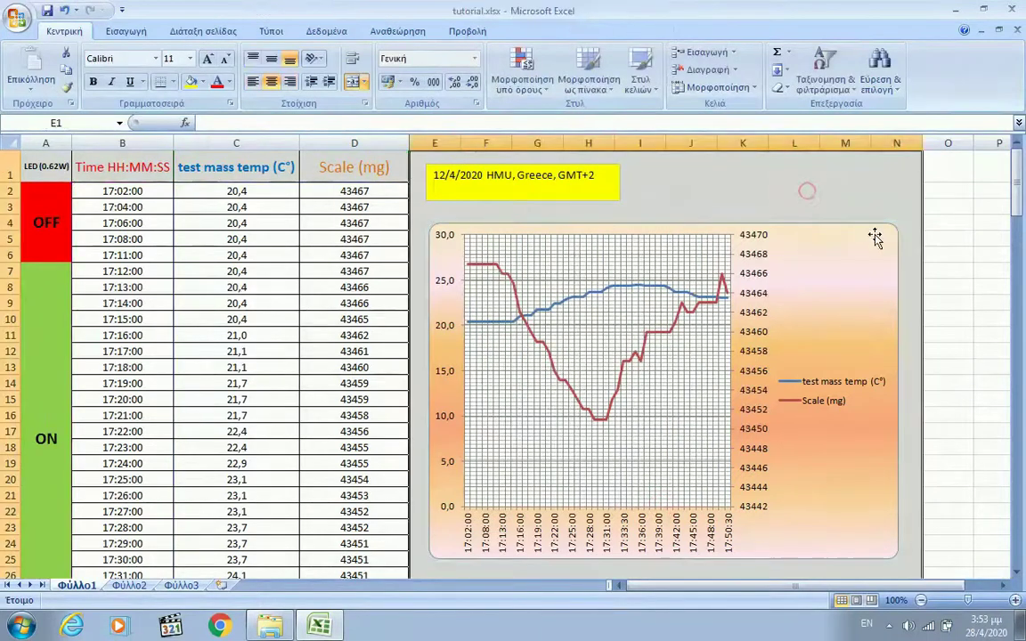
# - Dismiss the screen recorder's tray popups, then open the chart's context menu
pyautogui.click(890, 624)
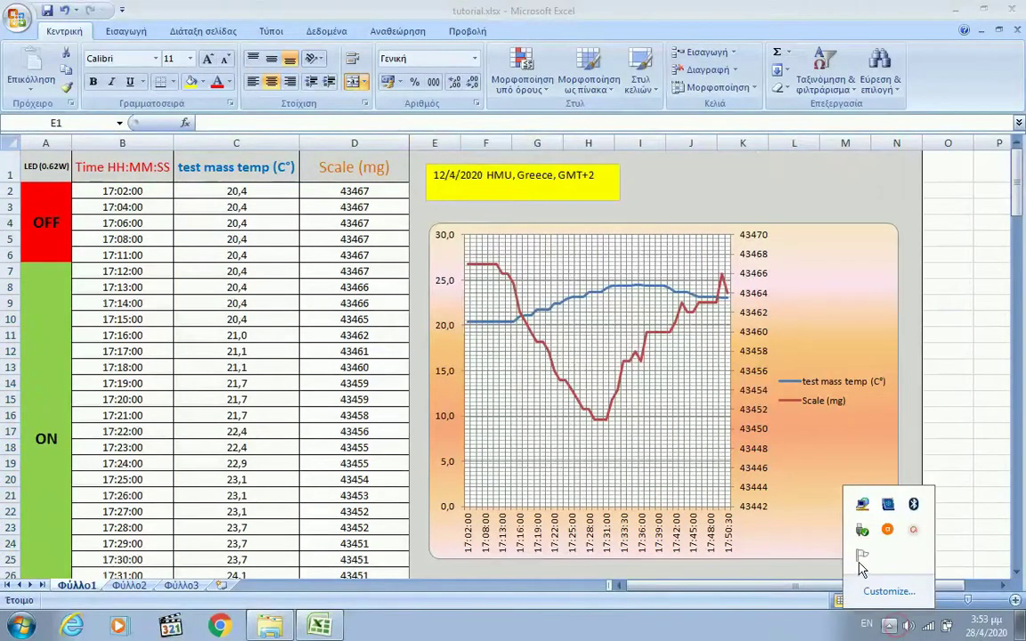
pyautogui.click(887, 531)
pyautogui.click(913, 530)
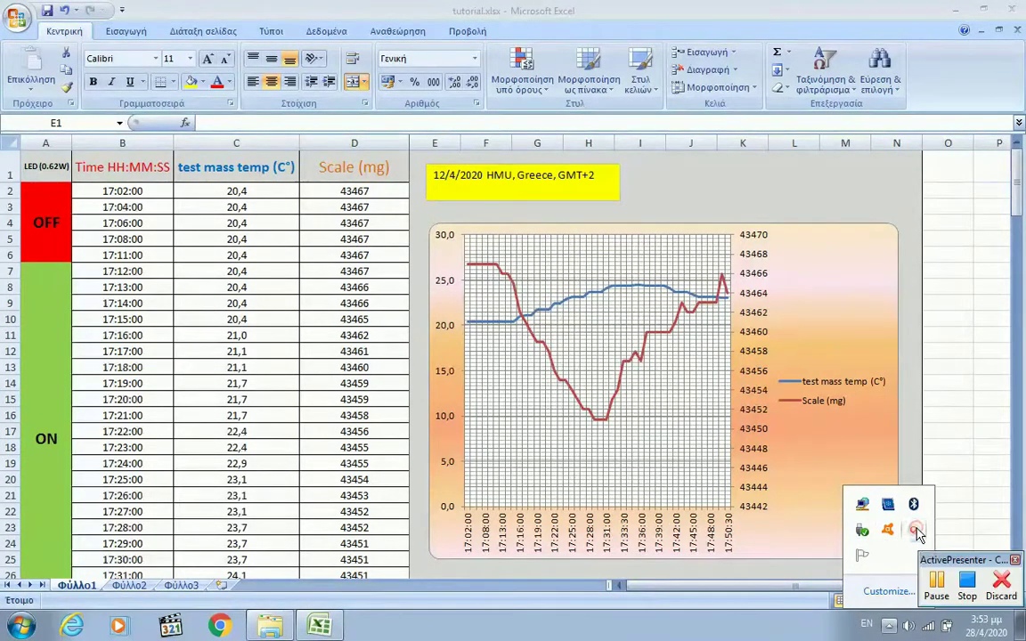
pyautogui.click(930, 580)
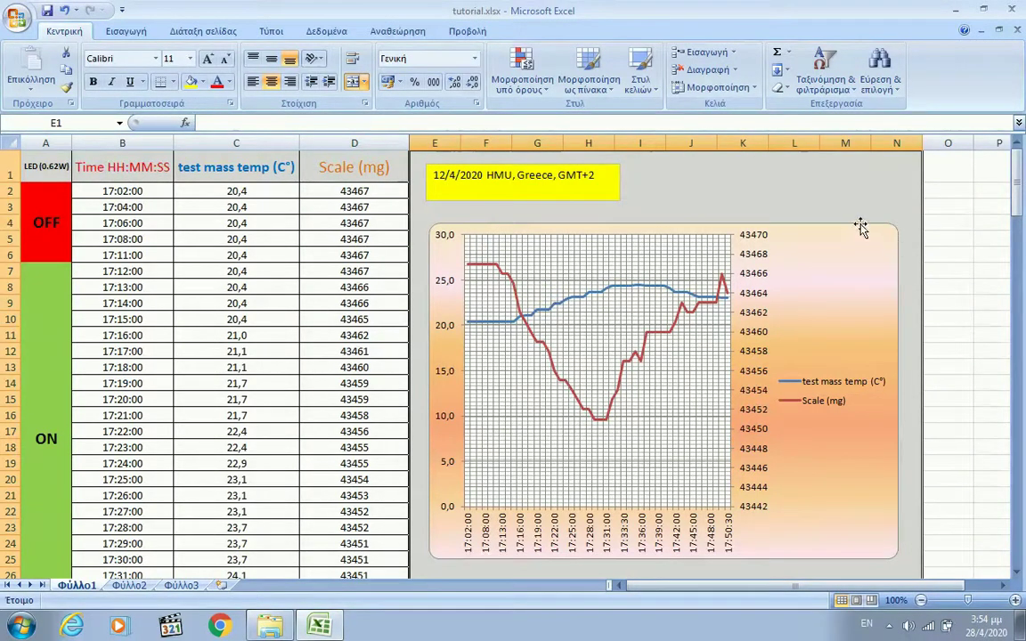
pyautogui.click(860, 226)
pyautogui.rightClick(859, 224)
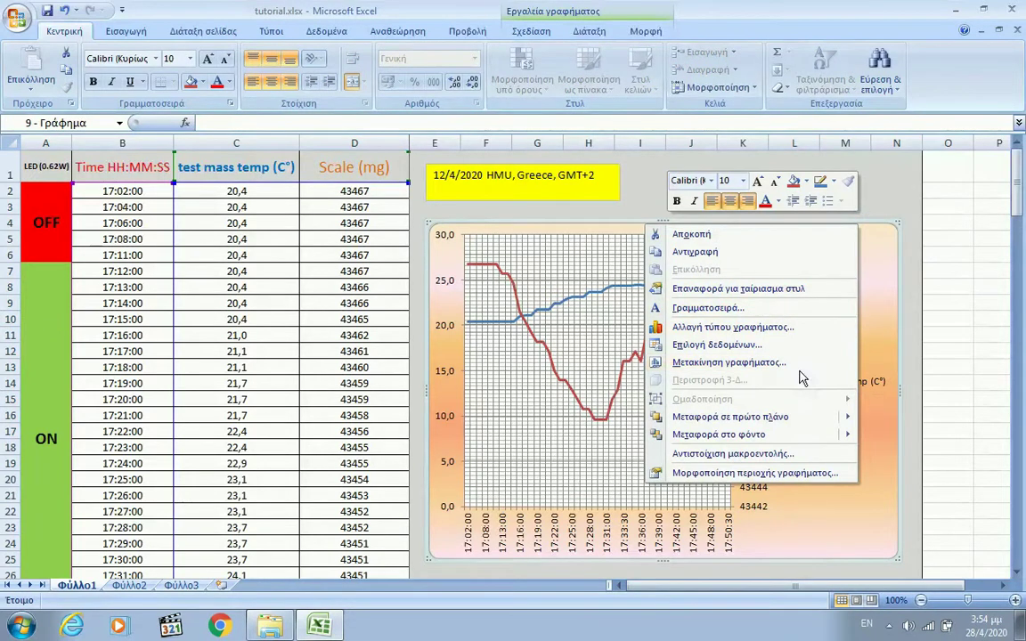
# - Make the chart border a solid blue line 1,5 pt wide
pyautogui.click(771, 474)
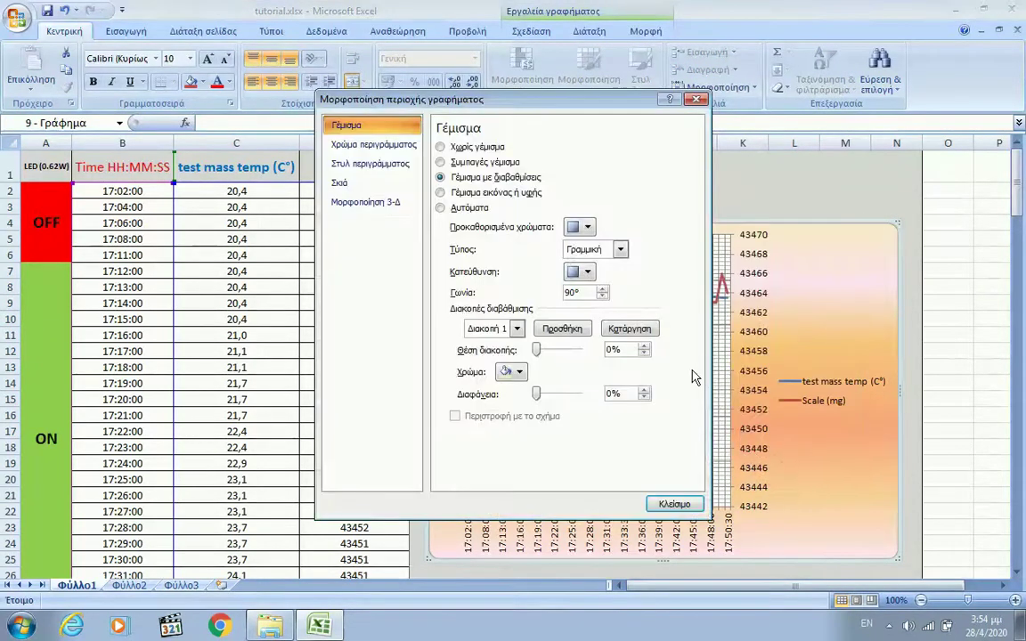
pyautogui.click(359, 147)
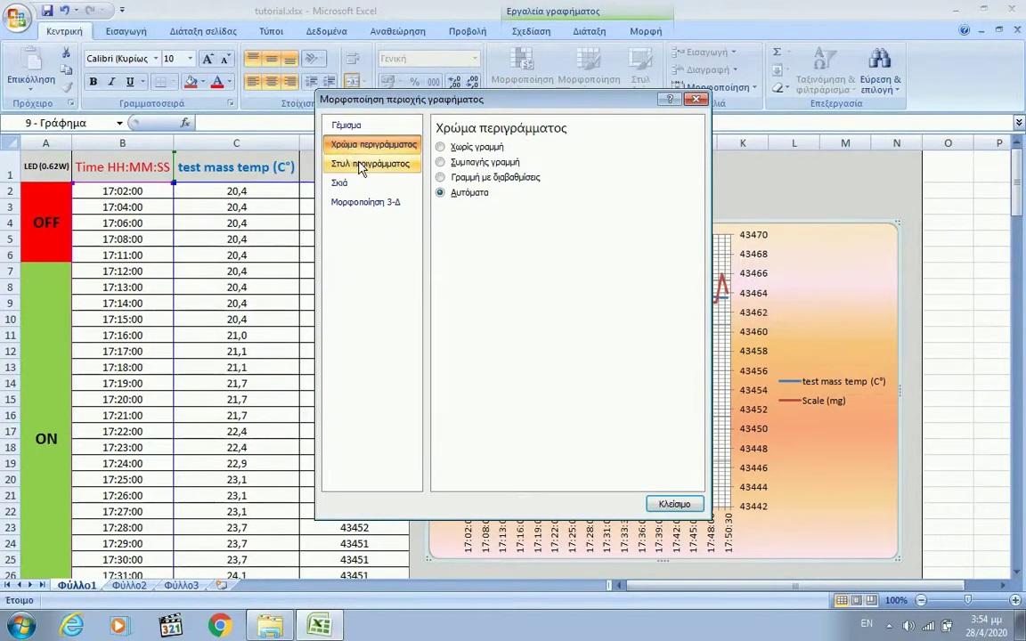
pyautogui.click(364, 168)
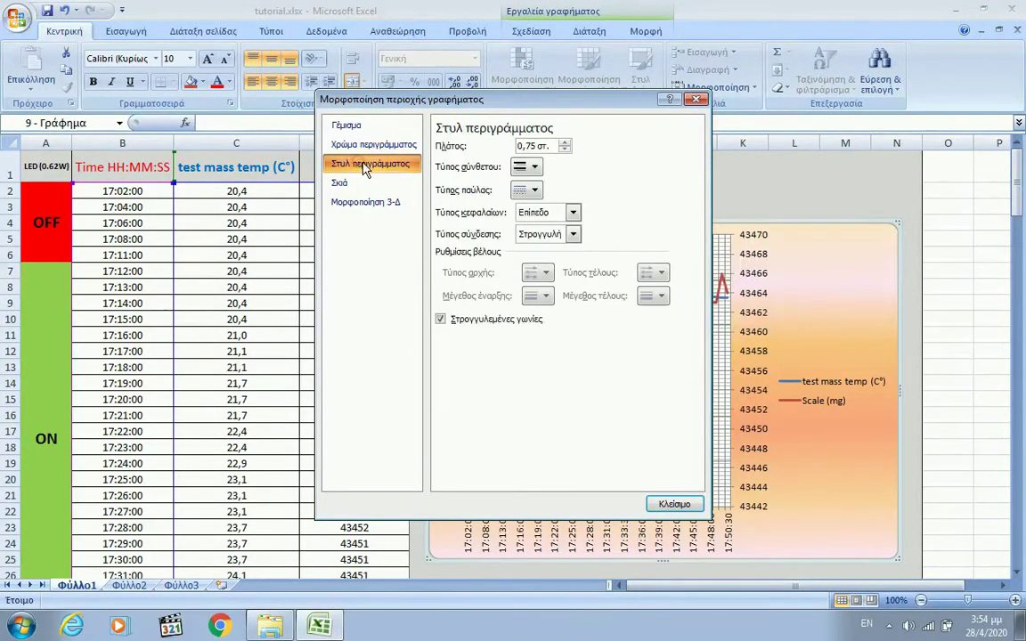
pyautogui.doubleClick(564, 143)
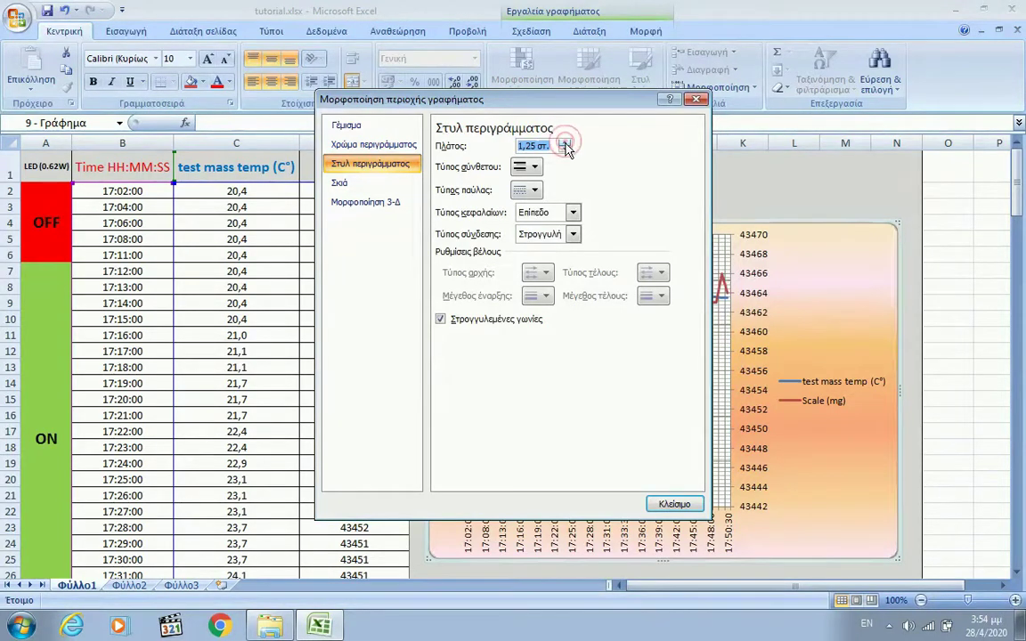
pyautogui.click(565, 143)
pyautogui.click(387, 148)
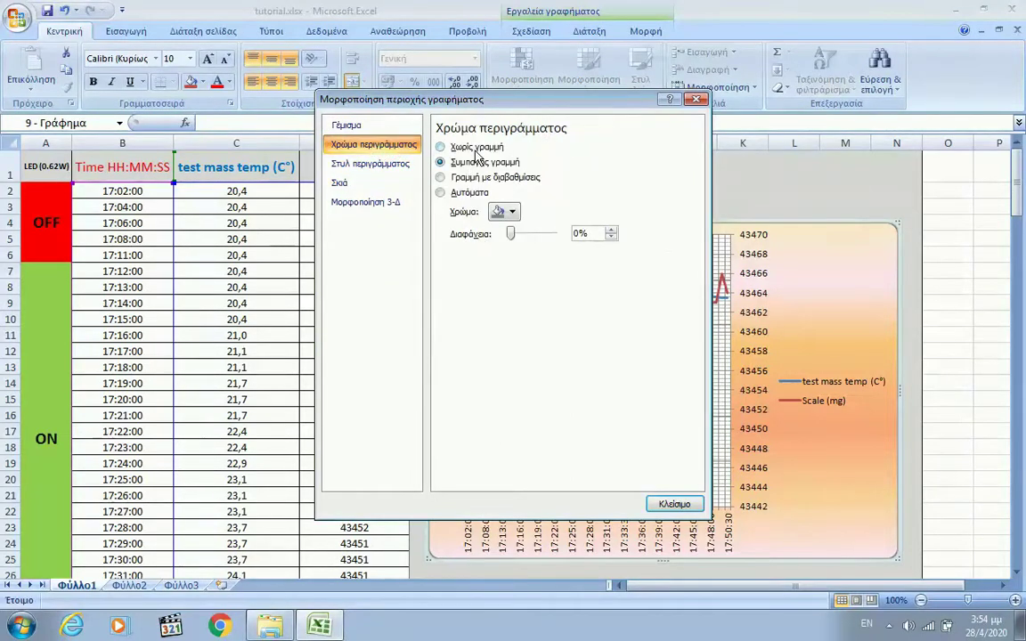
pyautogui.click(511, 213)
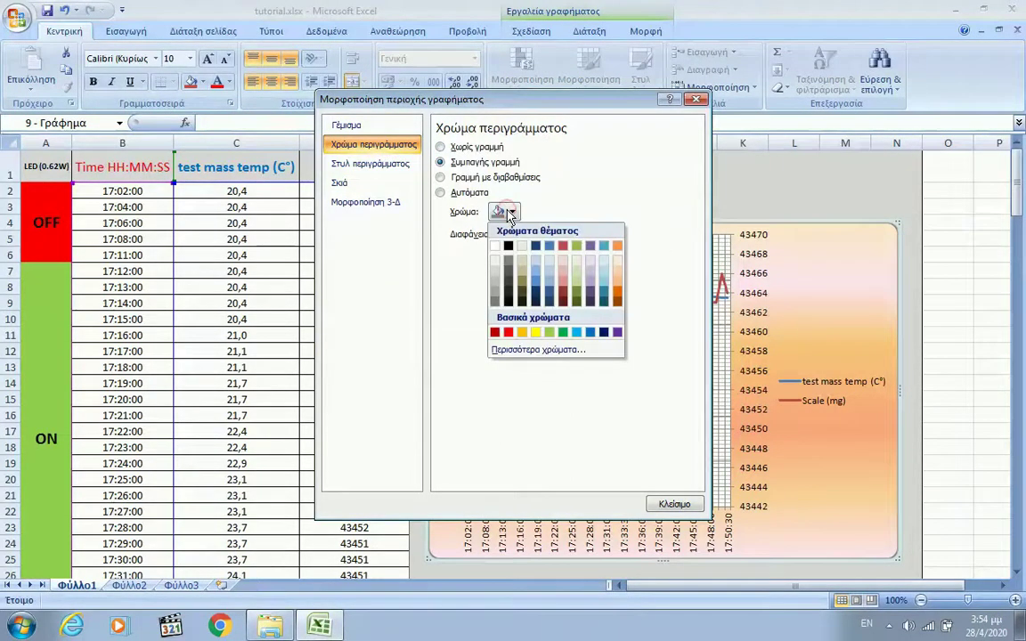
pyautogui.click(577, 332)
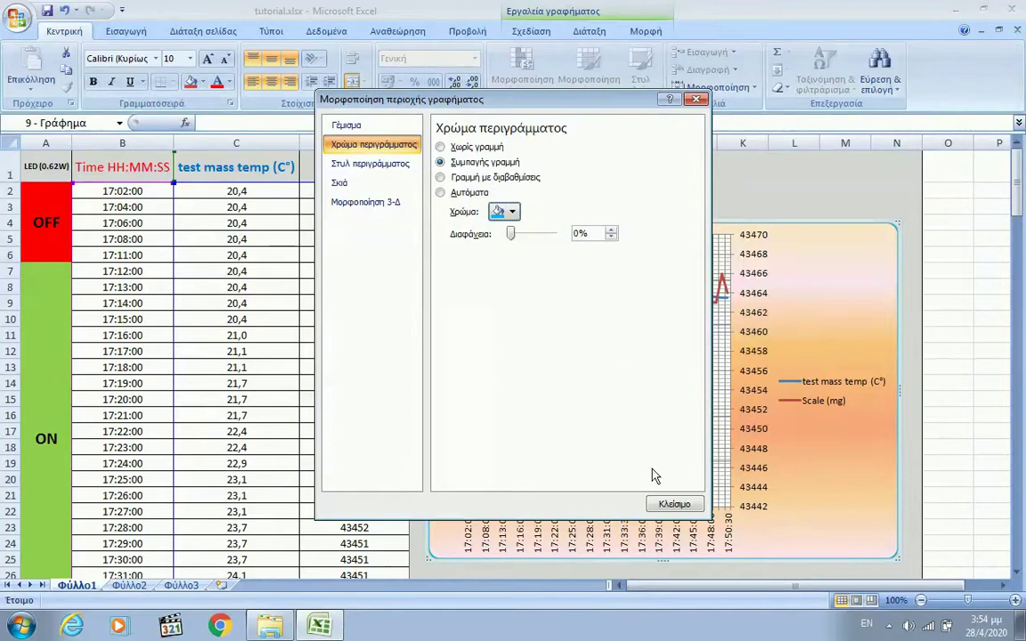
pyautogui.click(665, 503)
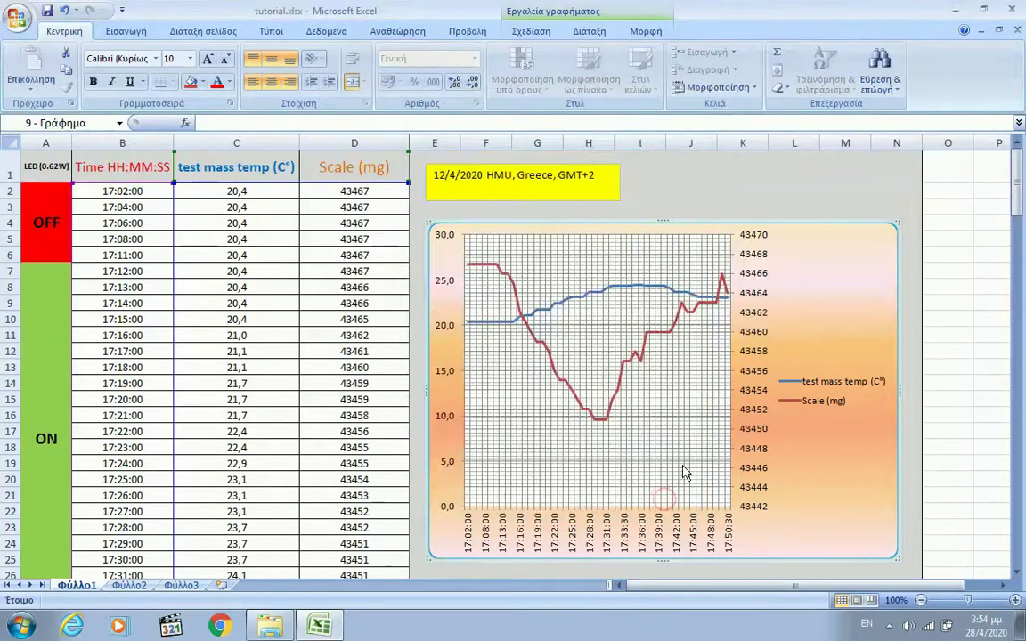
pyautogui.click(814, 206)
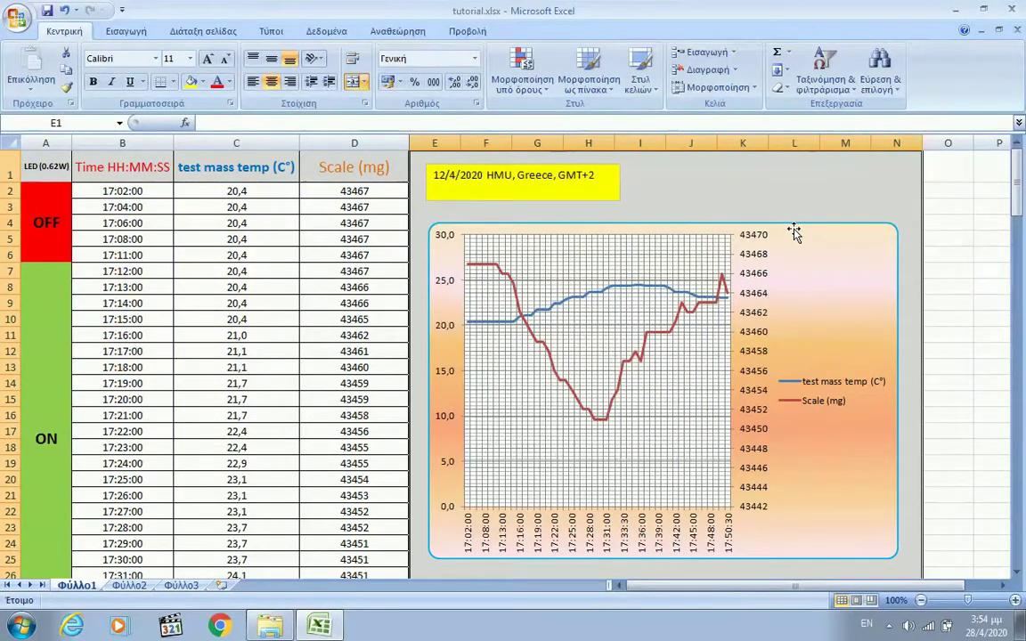
# - Widen the chart's blue border from 1,5 pt to 4 pt
pyautogui.click(818, 225)
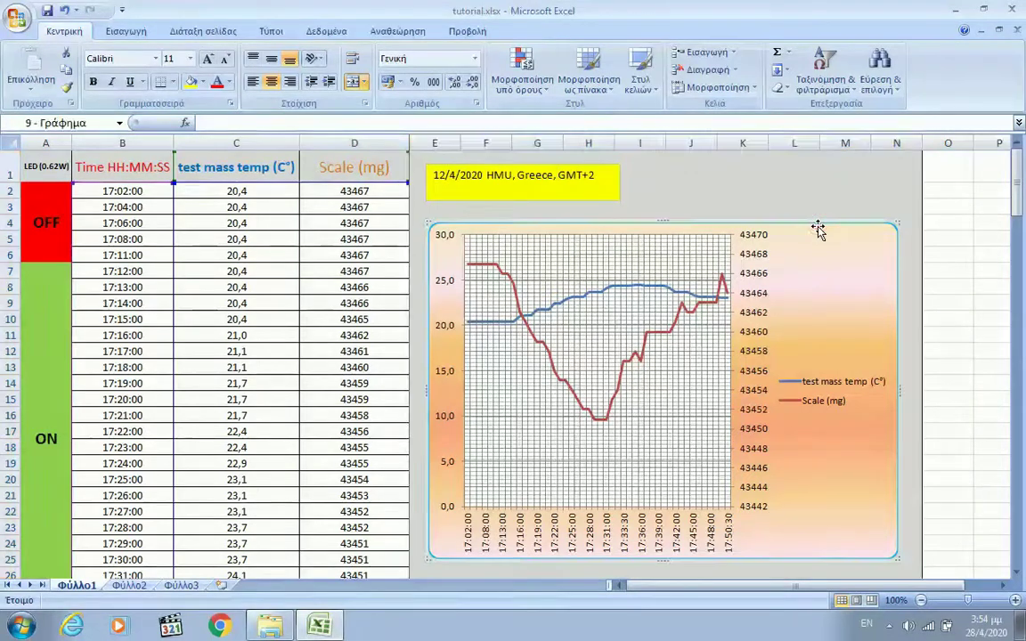
pyautogui.rightClick(818, 222)
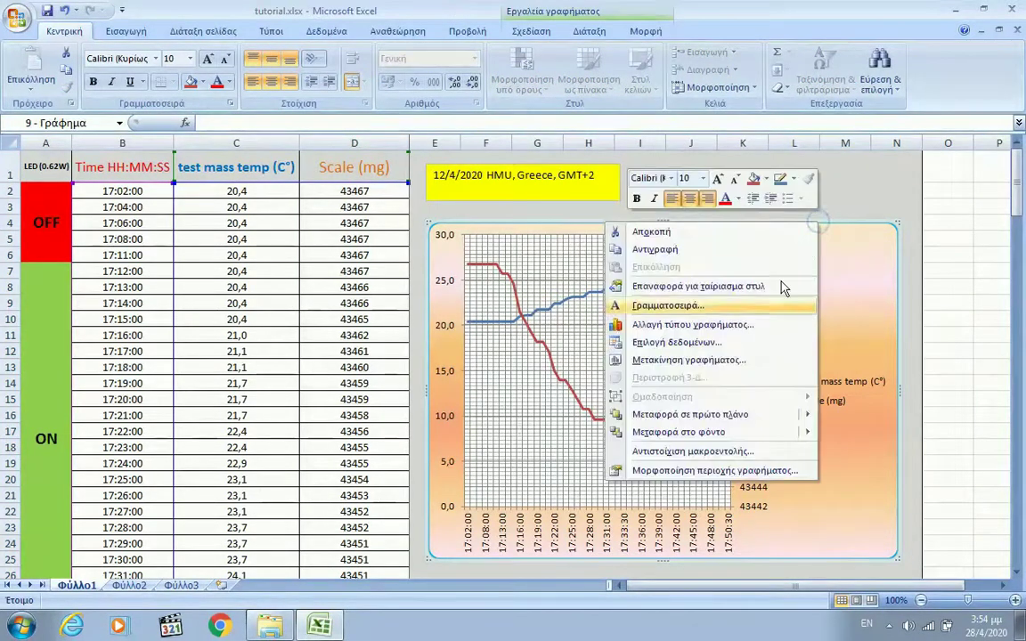
pyautogui.click(687, 470)
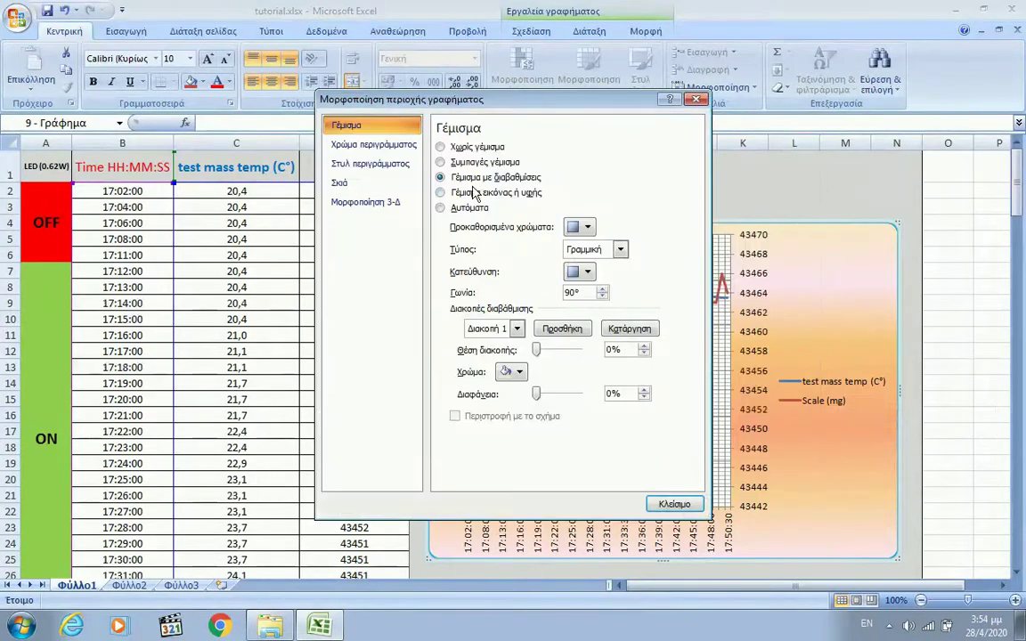
pyautogui.click(367, 164)
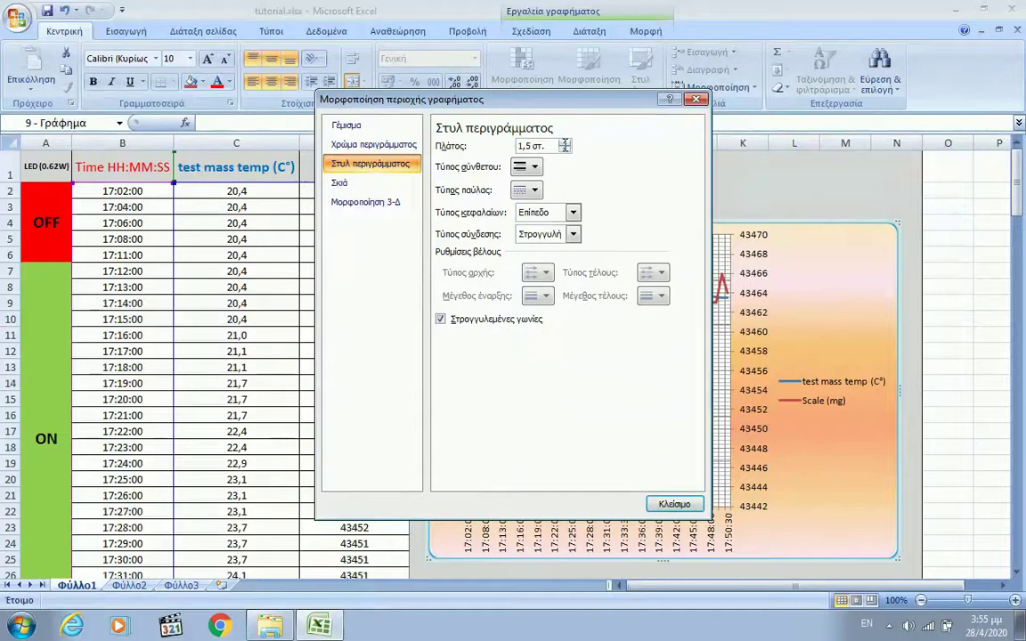
pyautogui.click(565, 142)
pyautogui.click(565, 142)
pyautogui.click(565, 142)
pyautogui.click(564, 142)
pyautogui.click(564, 142)
pyautogui.click(565, 142)
pyautogui.click(565, 142)
pyautogui.click(565, 142)
pyautogui.click(565, 142)
pyautogui.click(565, 141)
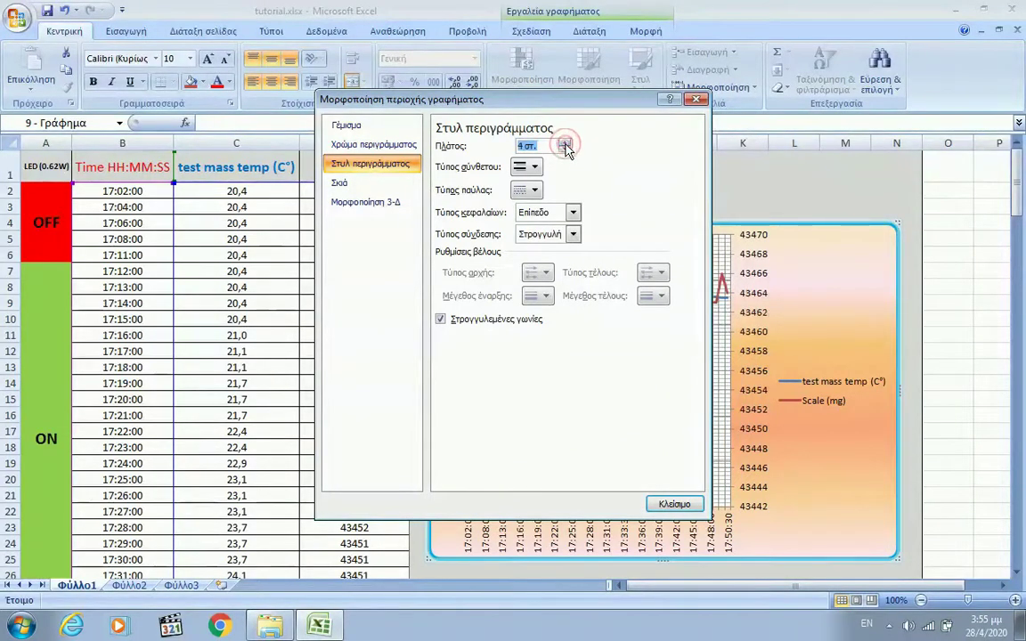
pyautogui.click(674, 506)
pyautogui.click(787, 194)
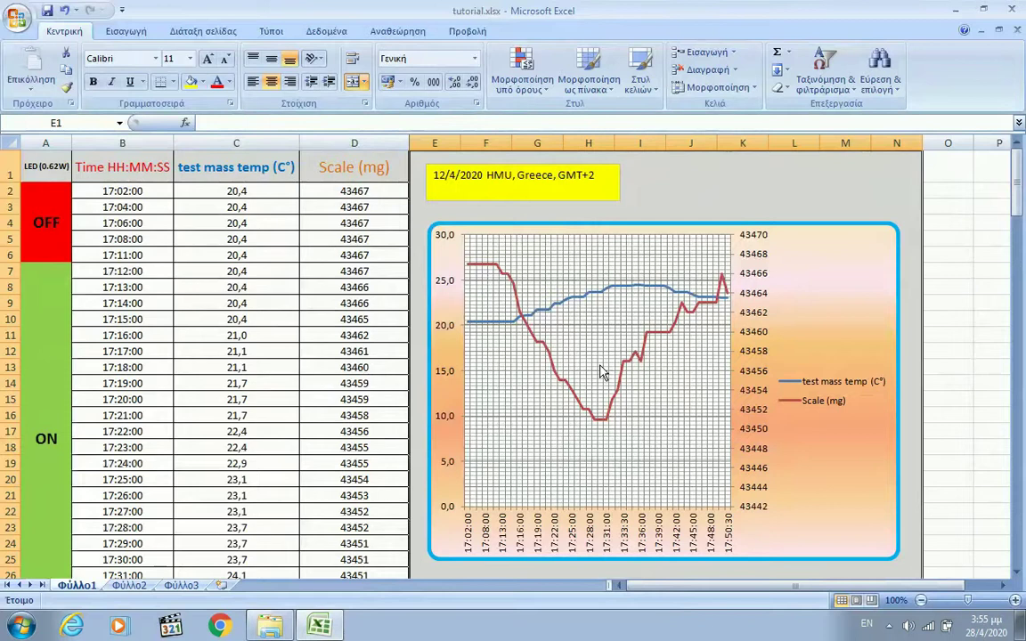
pyautogui.click(791, 231)
# - Give the chart area an outer drop shadow: 60% transparency, 4 pt blur, 45° angle, 24 pt distance
pyautogui.rightClick(803, 218)
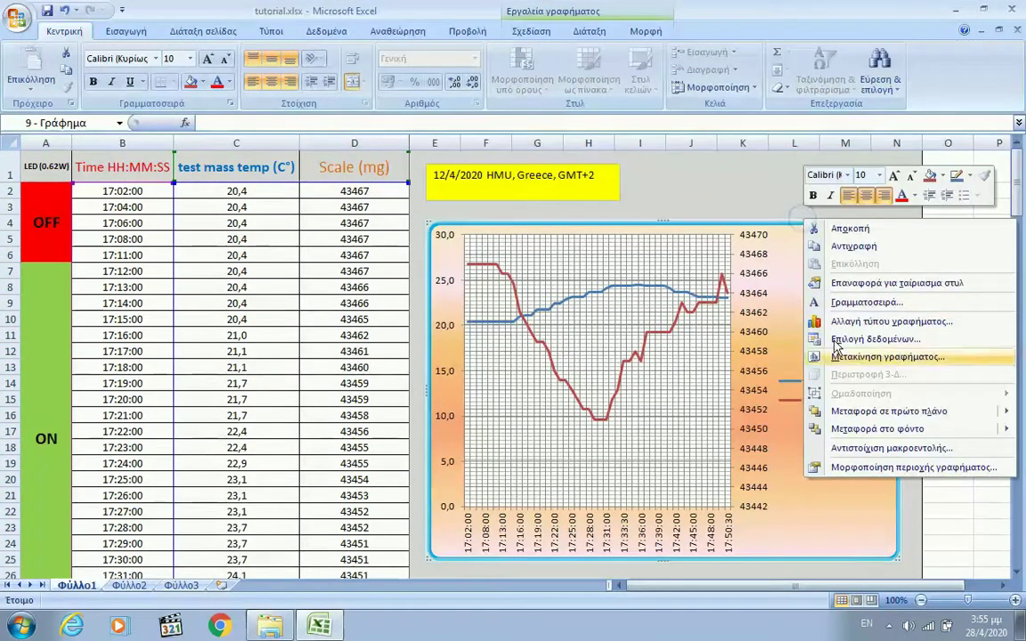
pyautogui.click(878, 468)
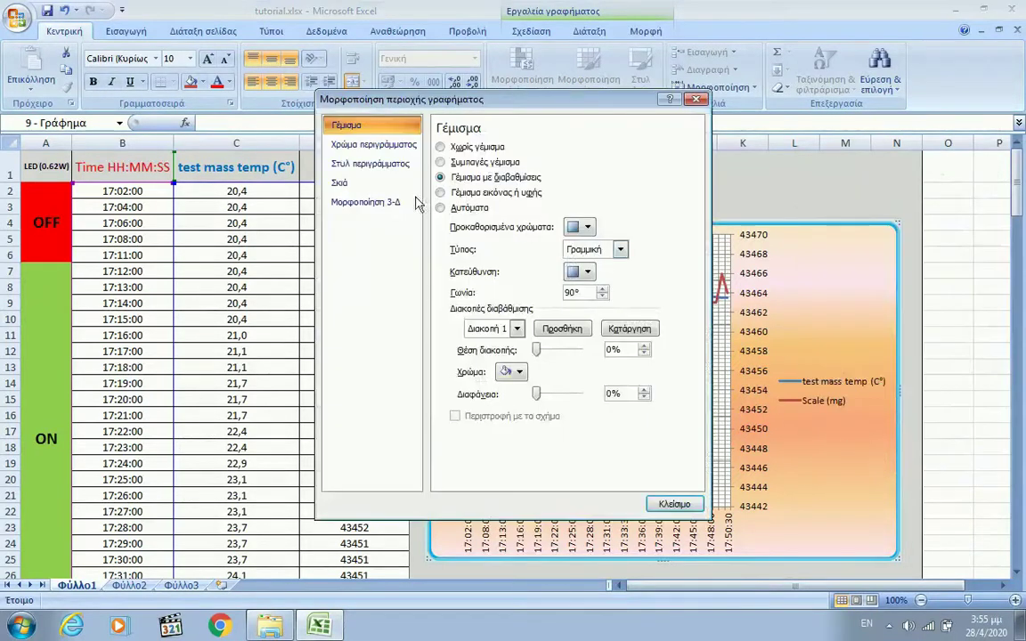
pyautogui.click(348, 188)
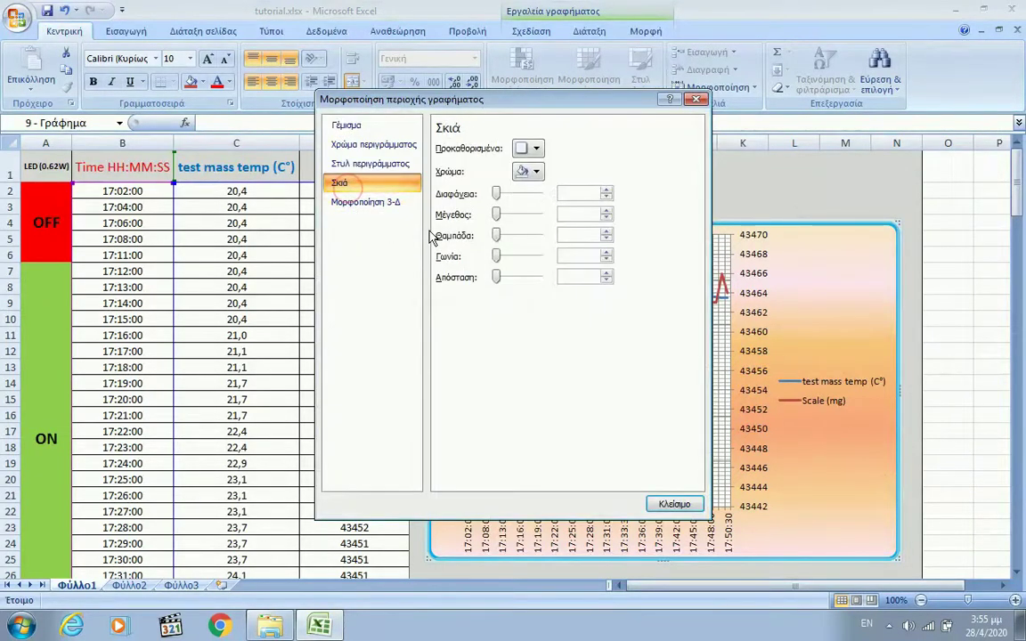
pyautogui.click(533, 150)
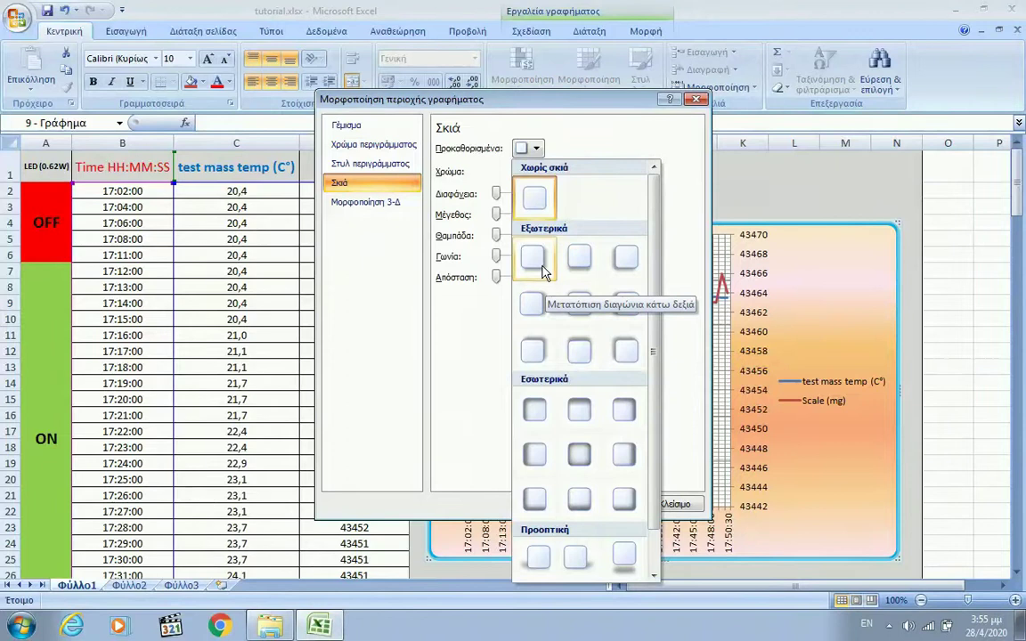
pyautogui.click(545, 272)
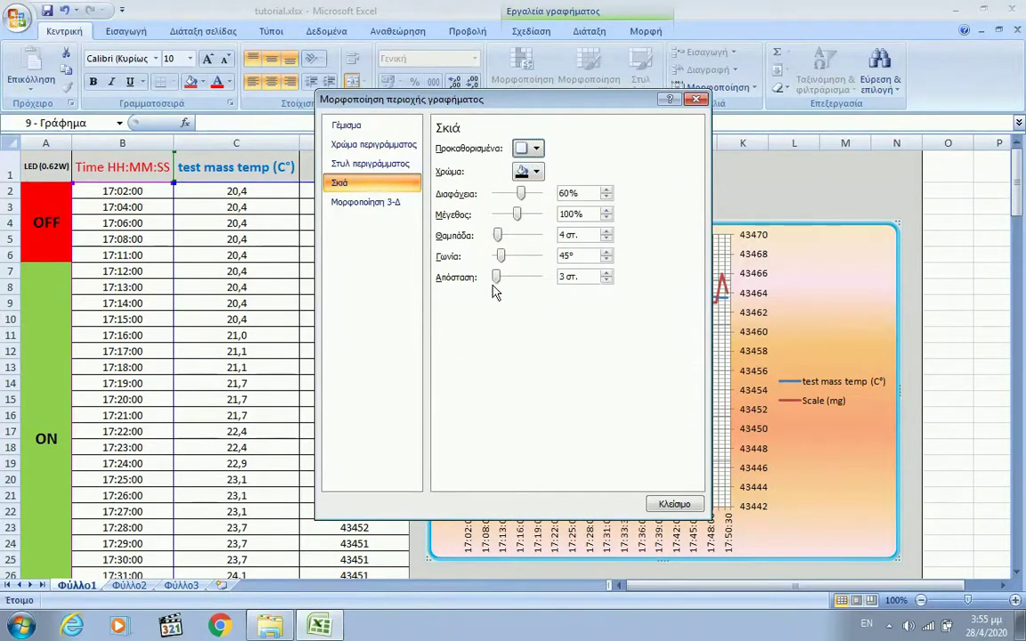
pyautogui.click(497, 278)
pyautogui.moveTo(499, 280); pyautogui.dragTo(505, 280)
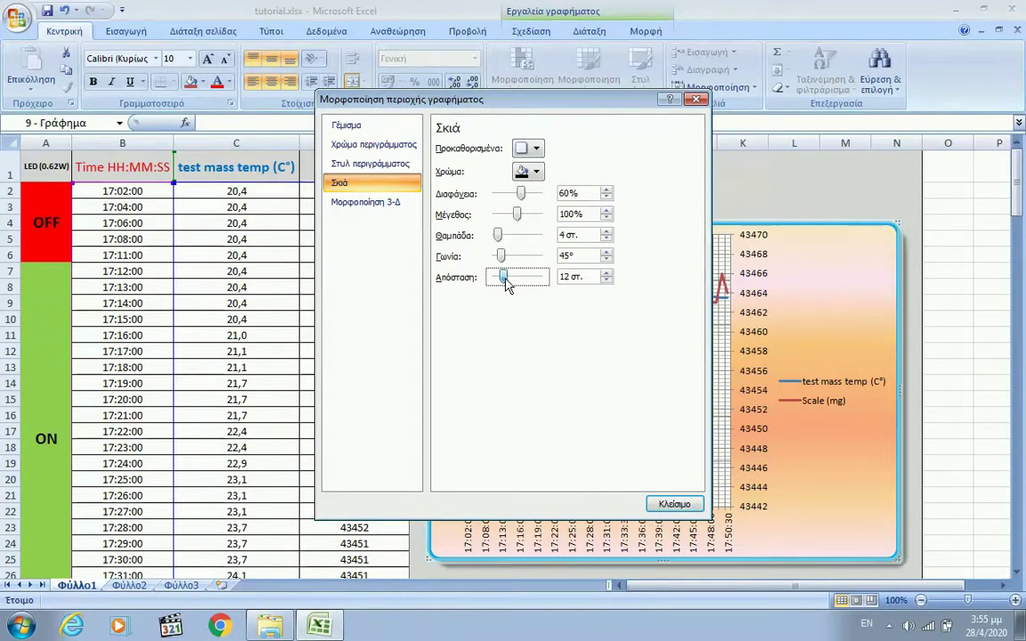
pyautogui.moveTo(505, 282); pyautogui.dragTo(503, 280)
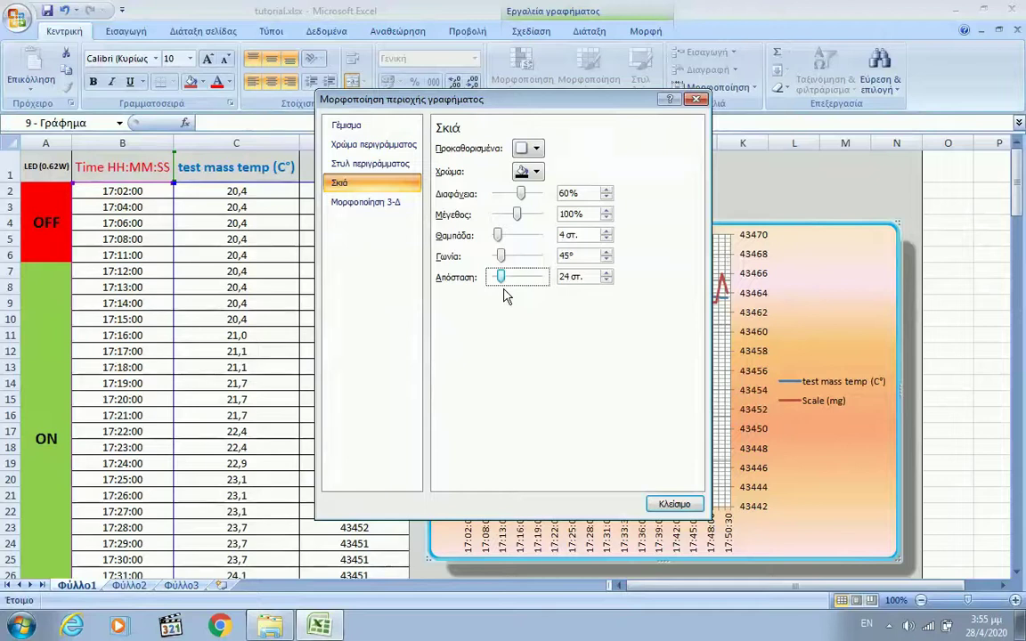
pyautogui.click(670, 504)
pyautogui.scroll(-2, 849, 341)
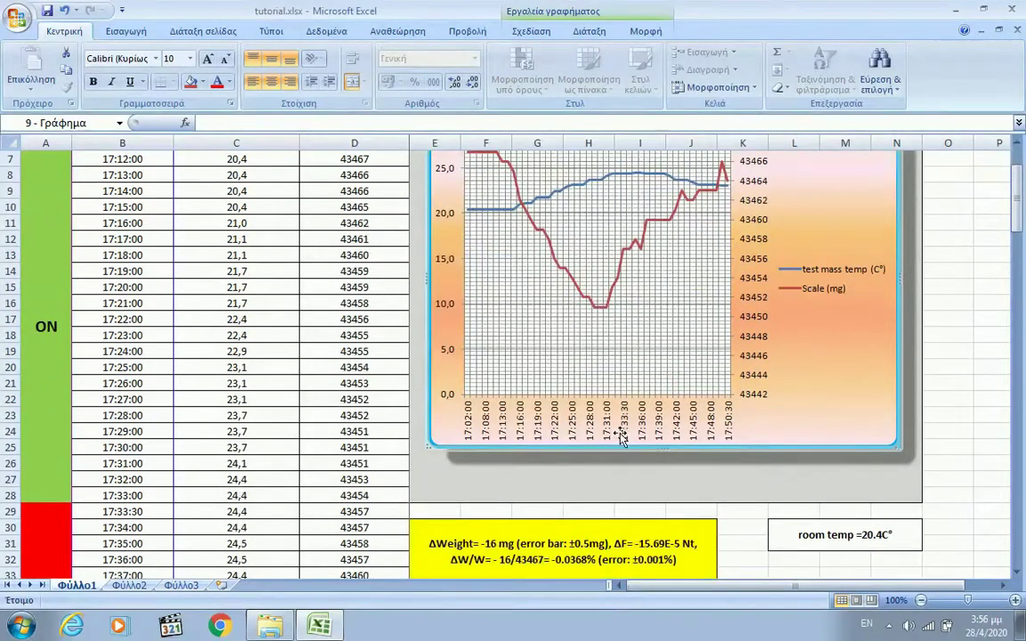
pyautogui.scroll(1, 859, 335)
pyautogui.scroll(1, 801, 346)
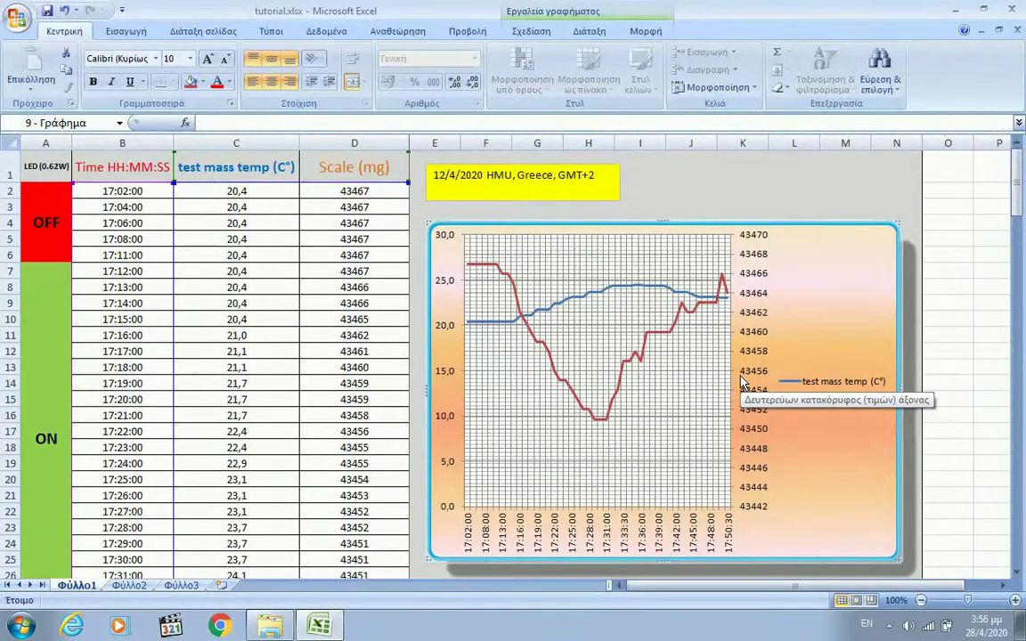
pyautogui.scroll(-1, 682, 356)
pyautogui.scroll(1, 683, 350)
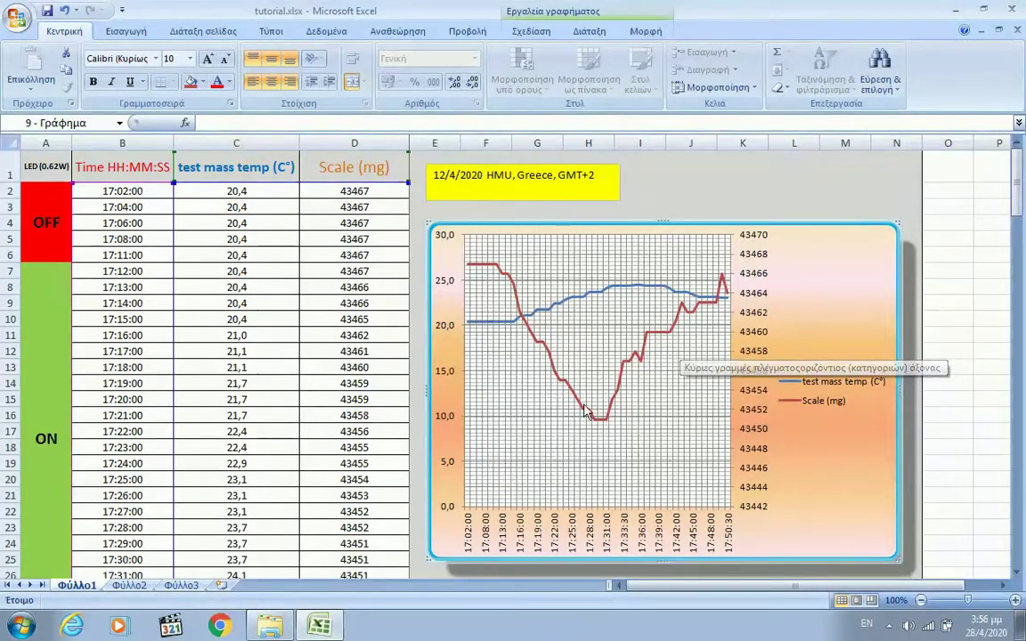
pyautogui.click(890, 625)
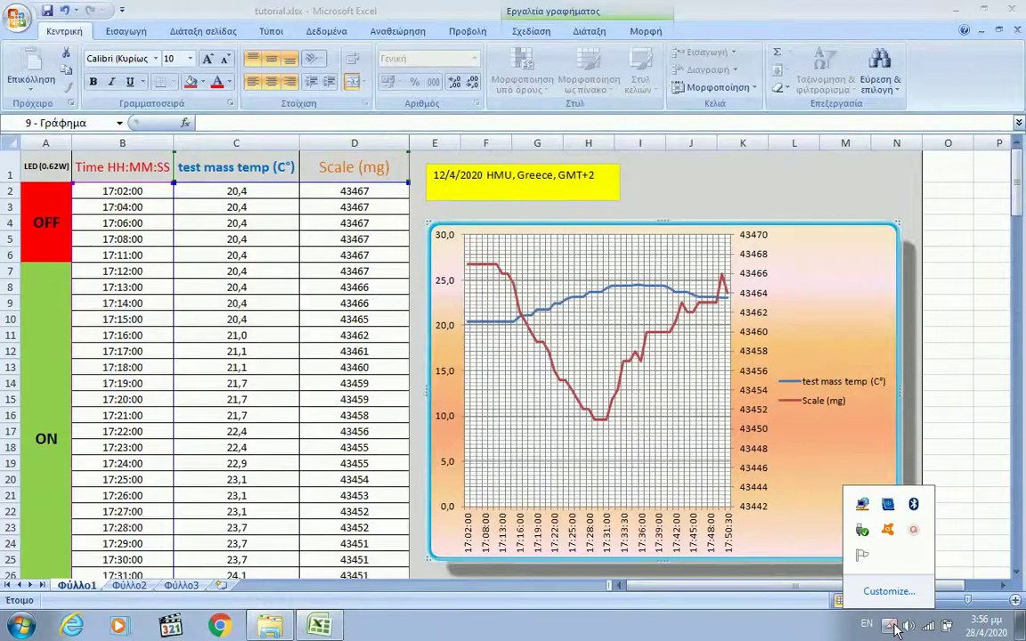
pyautogui.click(917, 531)
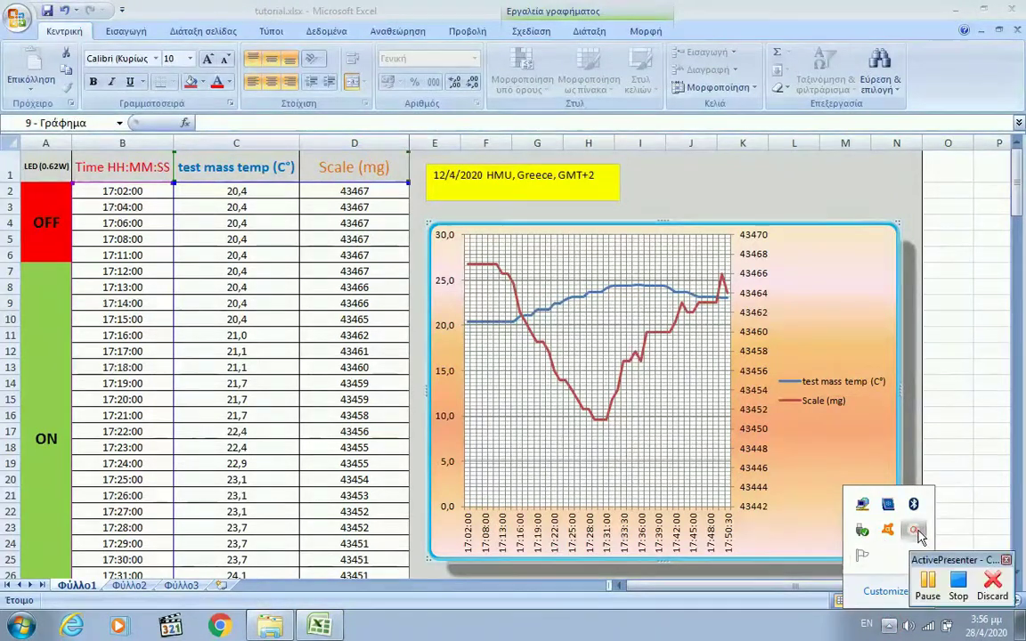